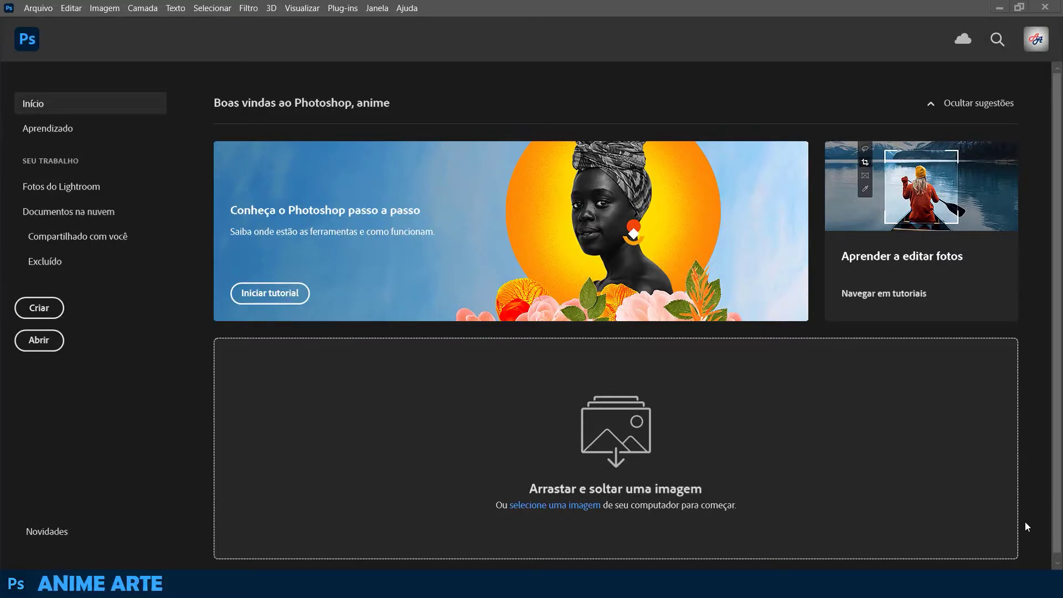
- Set up a new 1080 × 1080 px document with artboards off and a Transparente background
{"action": "left_click", "coordinate": [40, 7]}
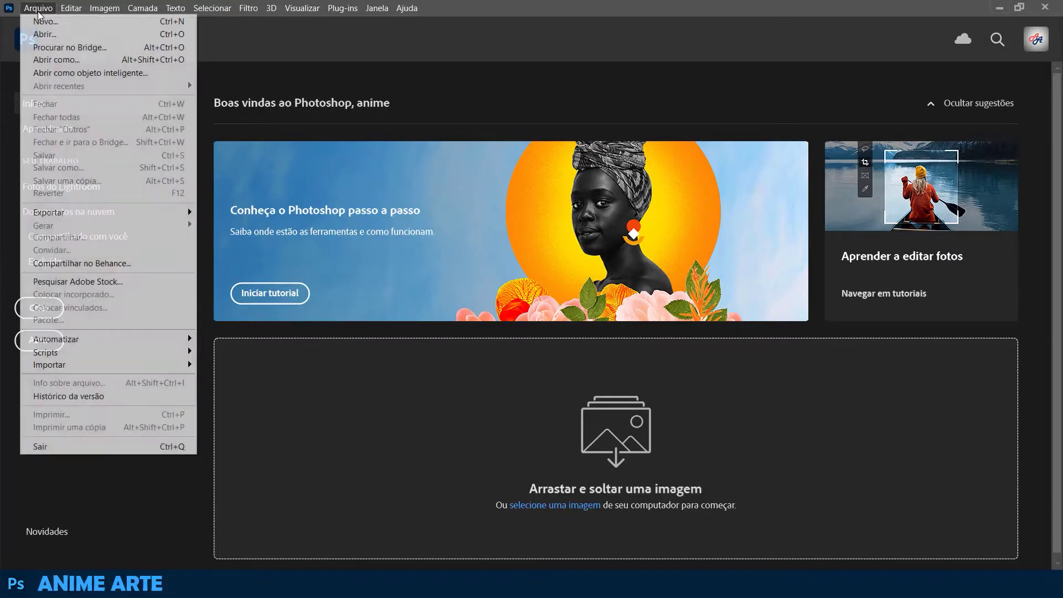
{"action": "left_click", "coordinate": [44, 21]}
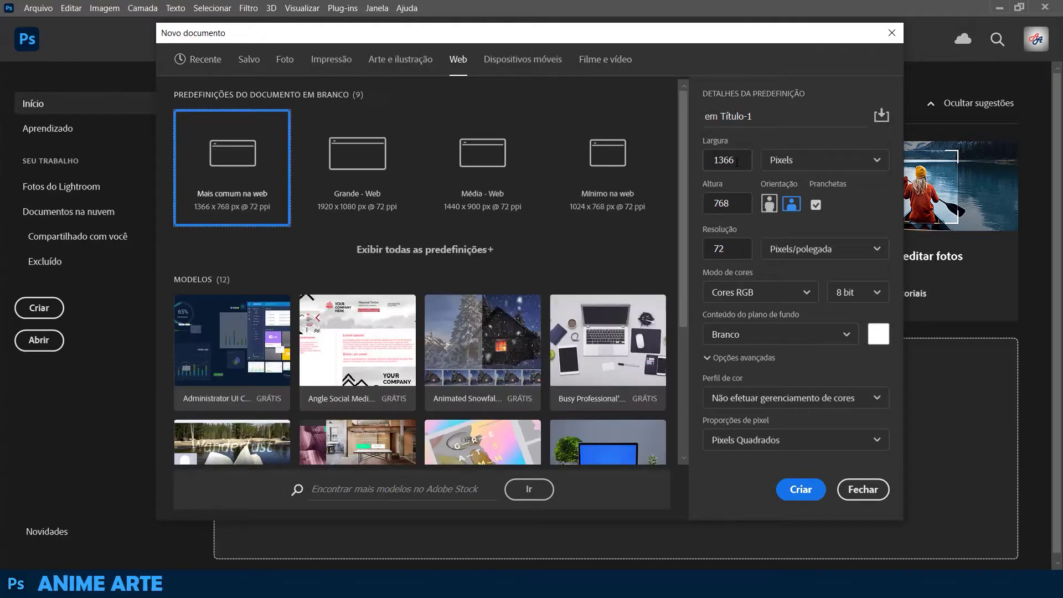
{"action": "double_click", "coordinate": [714, 161]}
{"action": "type", "text": "1080"}
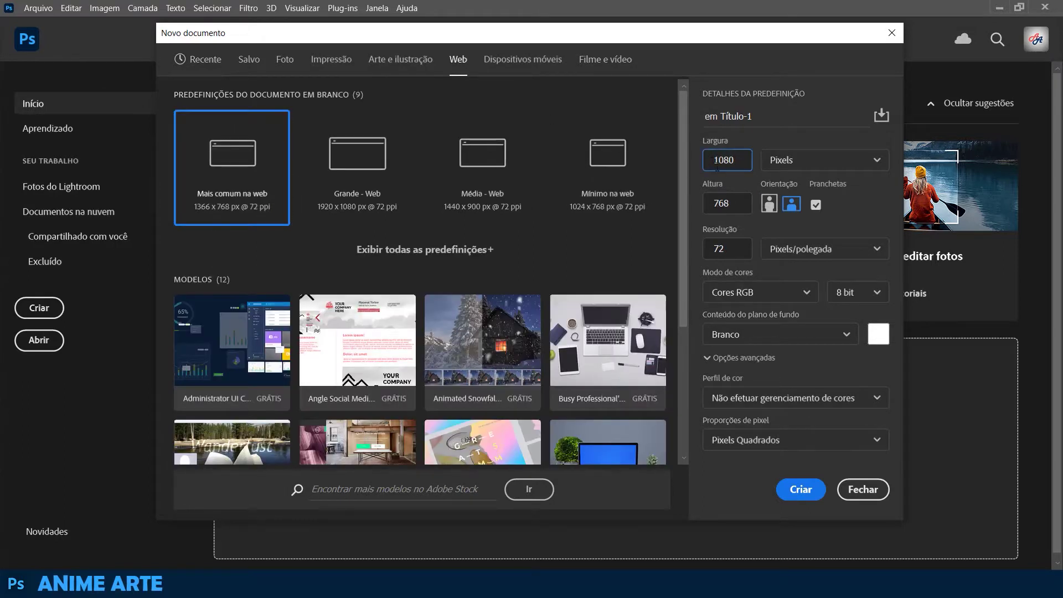
{"action": "double_click", "coordinate": [708, 206]}
{"action": "type", "text": "1080"}
{"action": "left_click", "coordinate": [816, 205]}
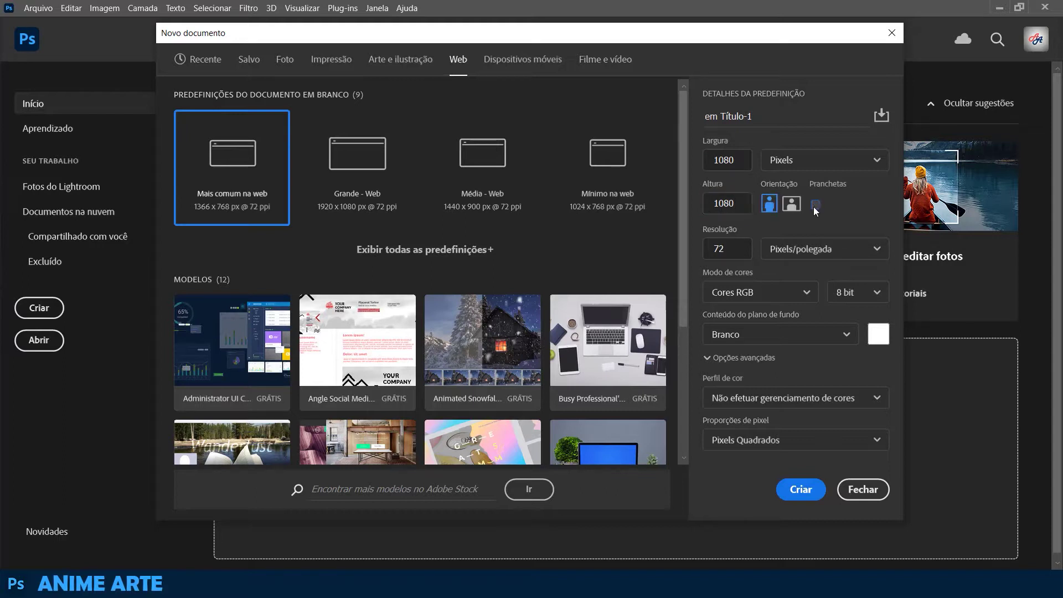
{"action": "left_click", "coordinate": [742, 335]}
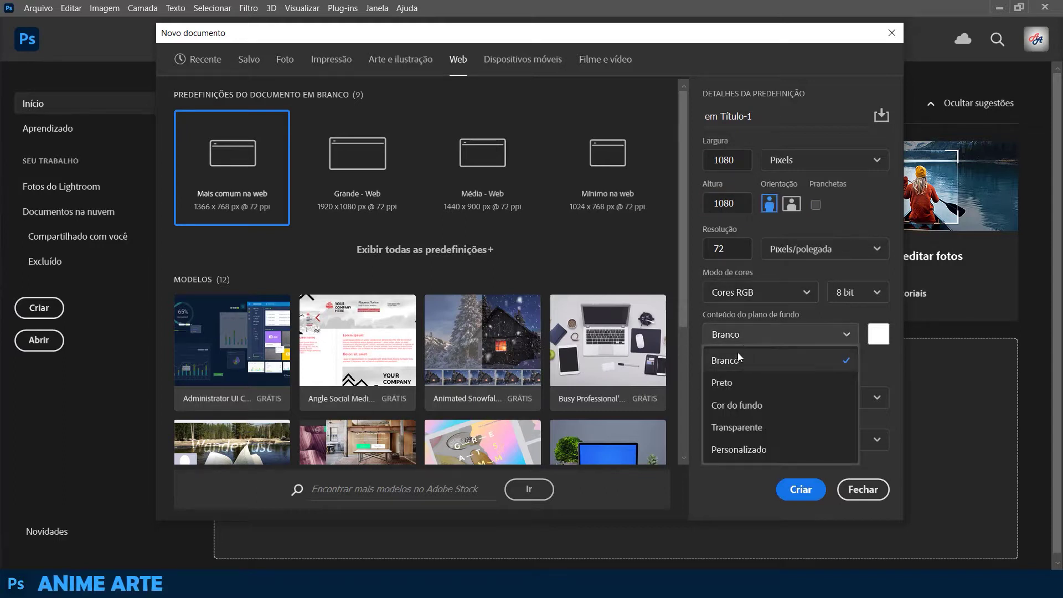
{"action": "left_click", "coordinate": [738, 428]}
- Create the square document, fit it on screen, and place IMAGEM - 01 as an embedded image
{"action": "left_click", "coordinate": [799, 493]}
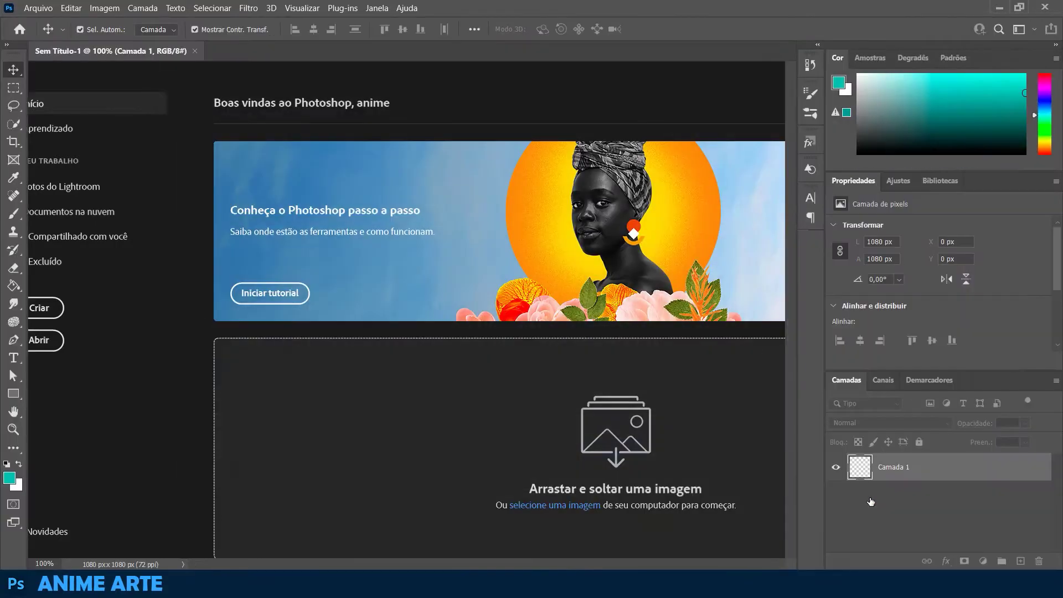
{"action": "key", "text": "ctrl+0"}
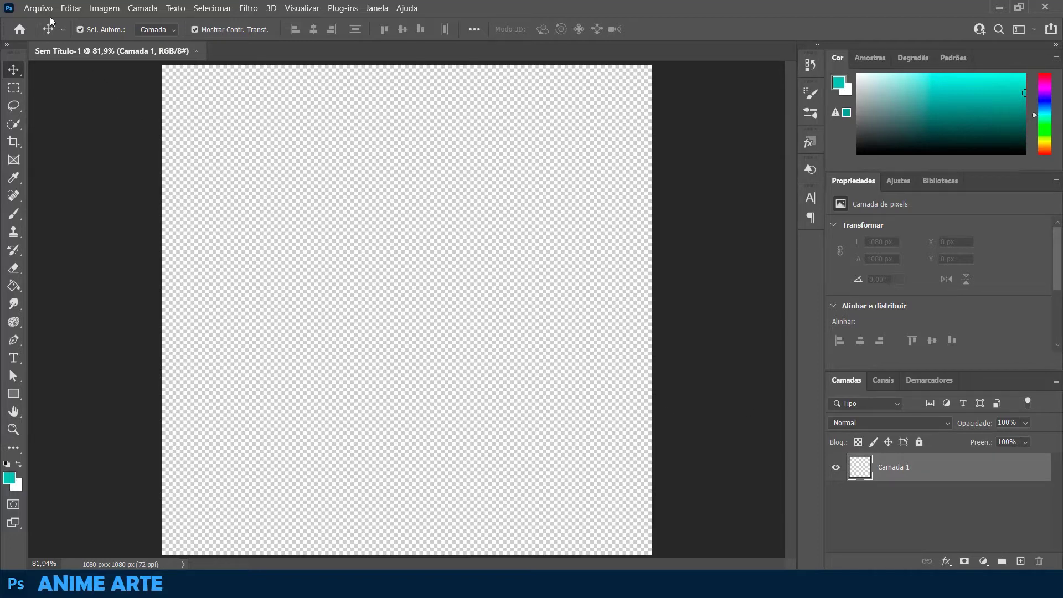
{"action": "left_click", "coordinate": [38, 7]}
{"action": "left_click", "coordinate": [97, 295]}
{"action": "left_click", "coordinate": [245, 126]}
{"action": "double_click", "coordinate": [245, 125]}
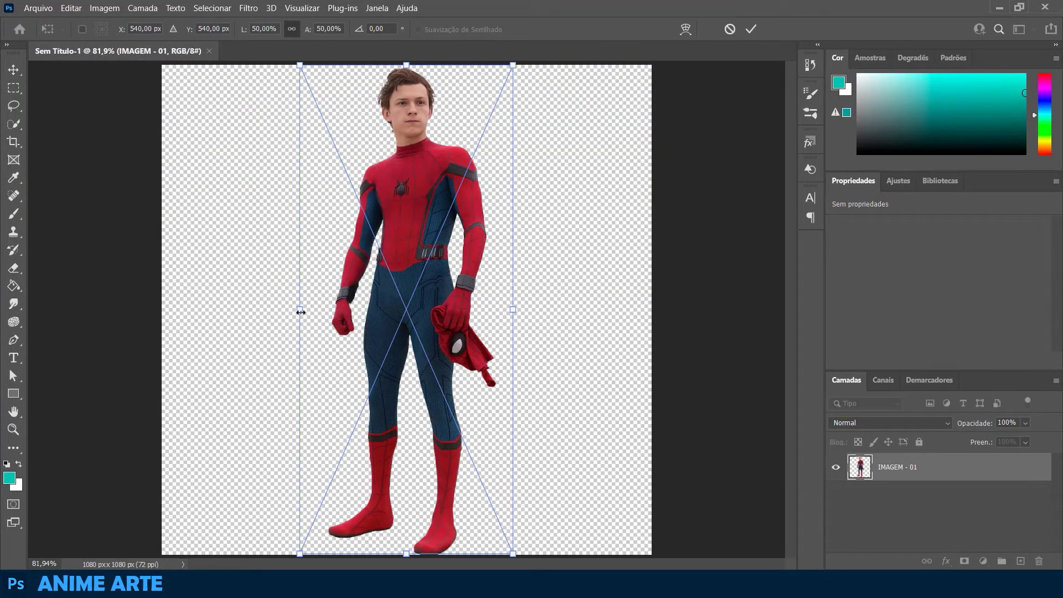
- Scale the Spider-Man image to about 79% and move it down so his upper body fills the frame
{"action": "left_click_drag", "start_coordinate": [300, 311], "coordinate": [152, 309]}
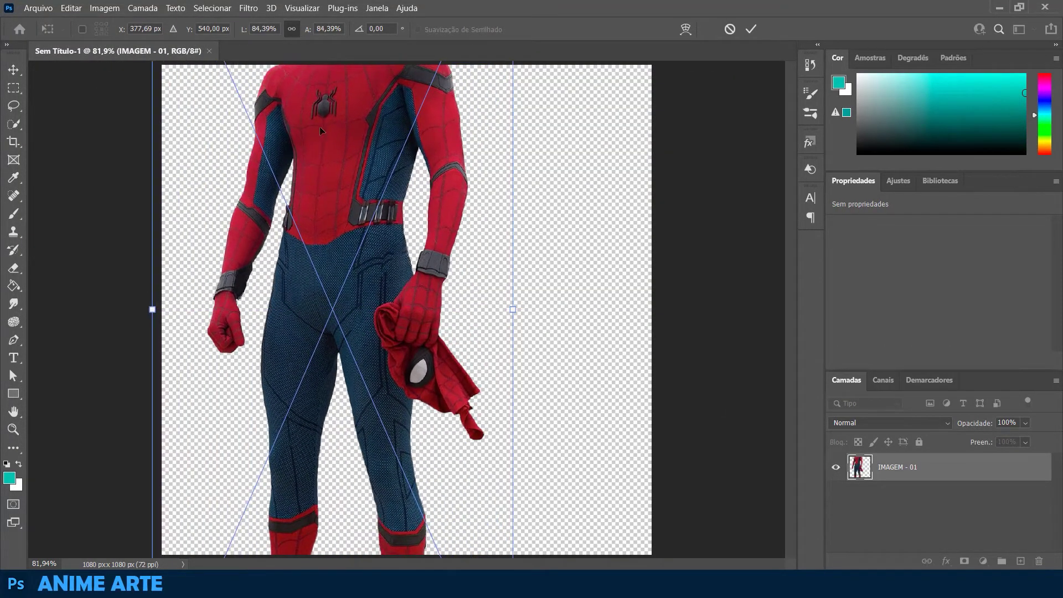
{"action": "left_click_drag", "start_coordinate": [320, 127], "coordinate": [391, 314]}
{"action": "left_click_drag", "start_coordinate": [590, 497], "coordinate": [563, 497]}
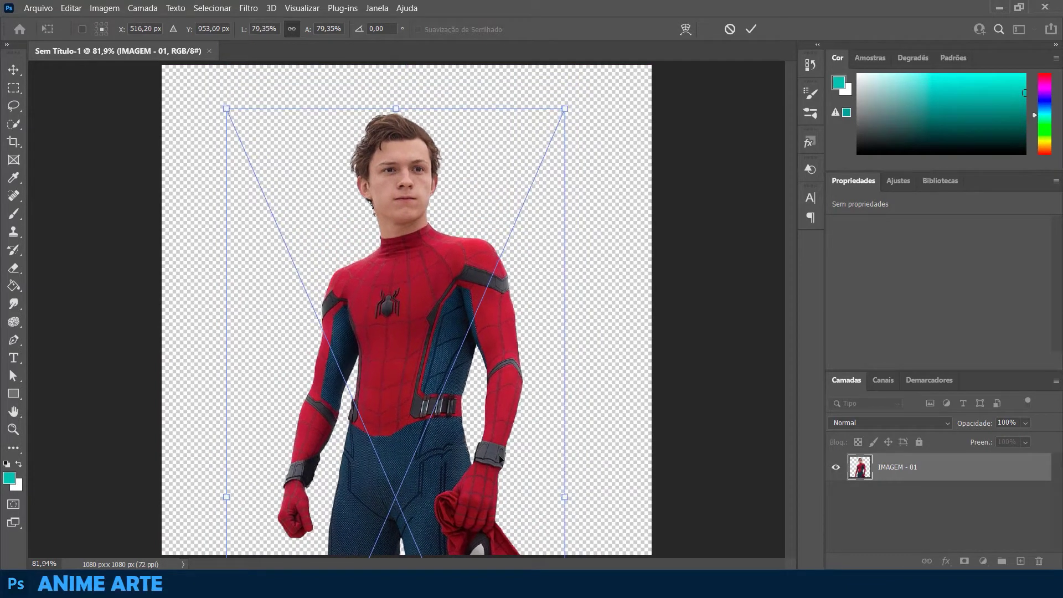
{"action": "left_click_drag", "start_coordinate": [395, 397], "coordinate": [391, 394]}
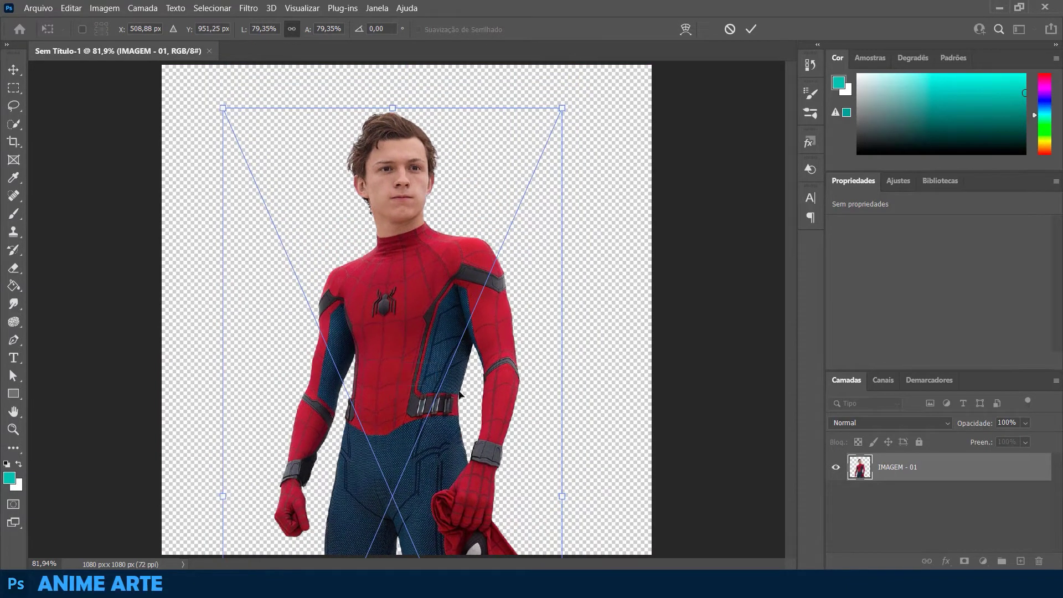
{"action": "key", "text": "Return"}
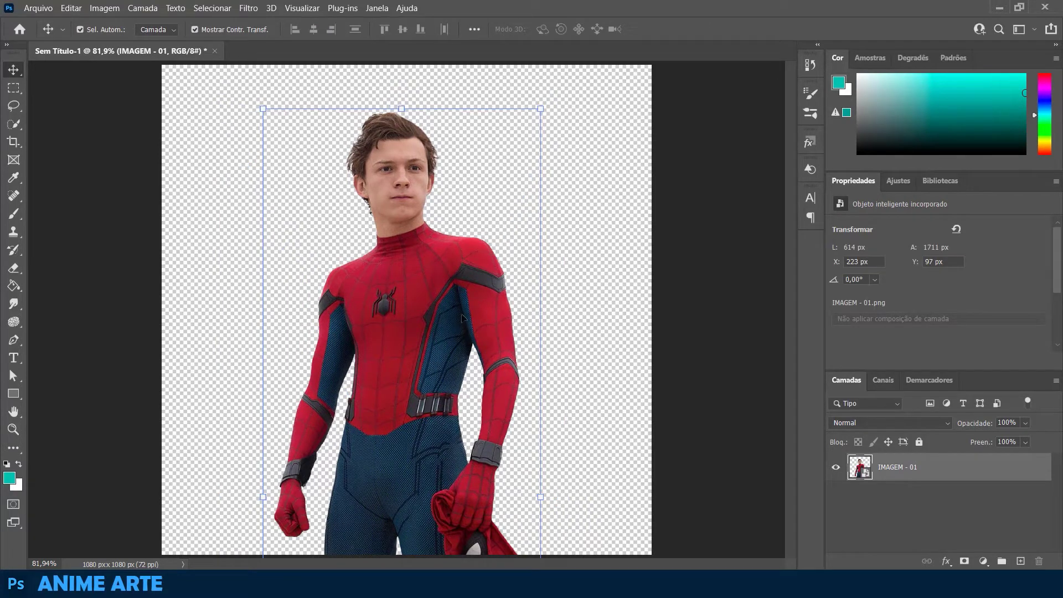
{"action": "left_click", "coordinate": [38, 8]}
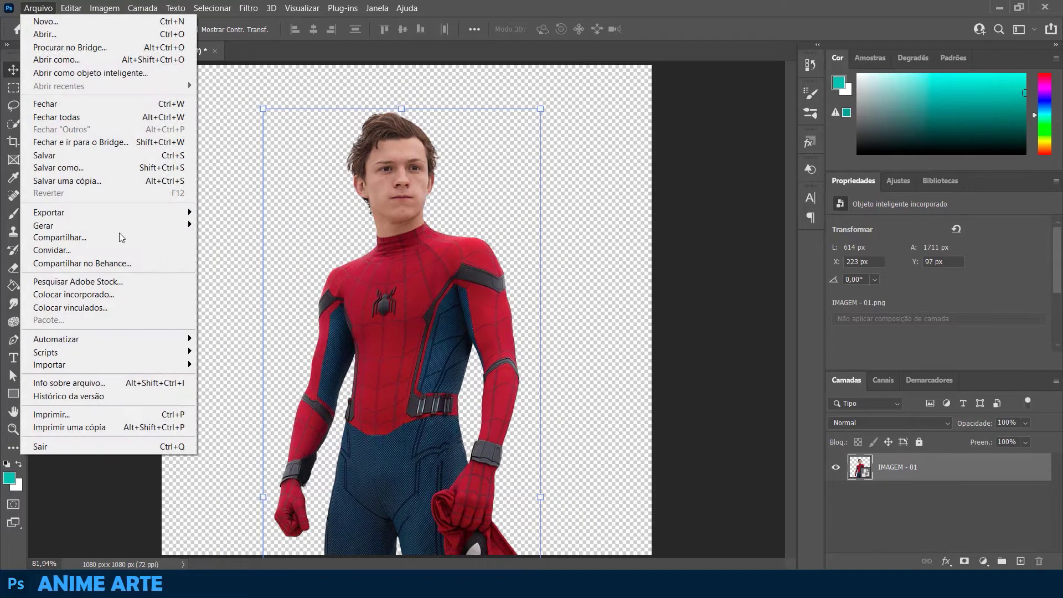
- Place IMAGEM - 02 stretched to the 1080 px canvas width, shifted up, with Spider-Man layered above it
{"action": "left_click", "coordinate": [111, 301]}
{"action": "double_click", "coordinate": [320, 121]}
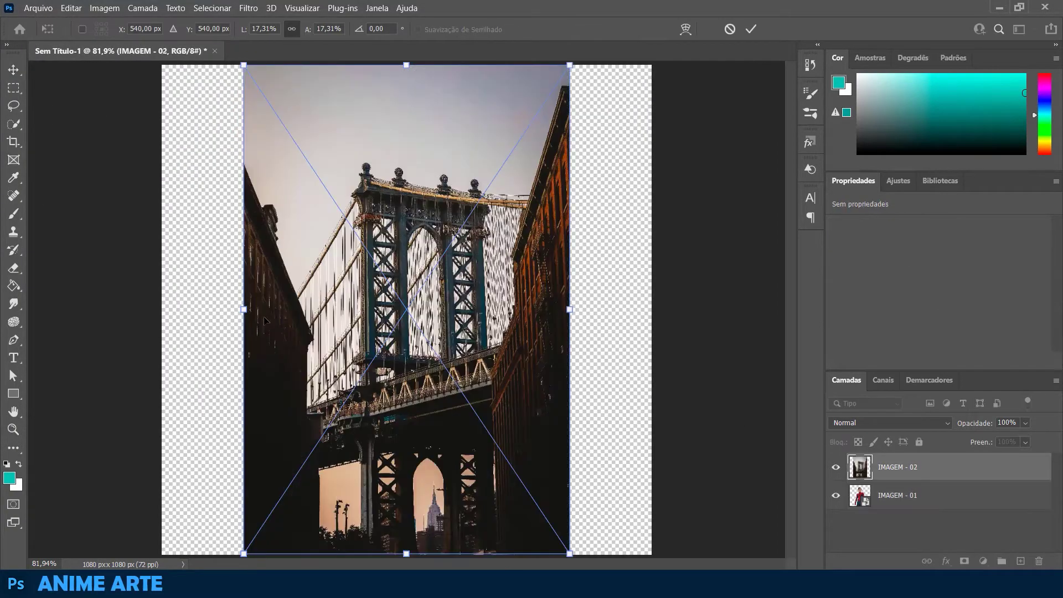
{"action": "left_click_drag", "start_coordinate": [242, 316], "coordinate": [162, 310]}
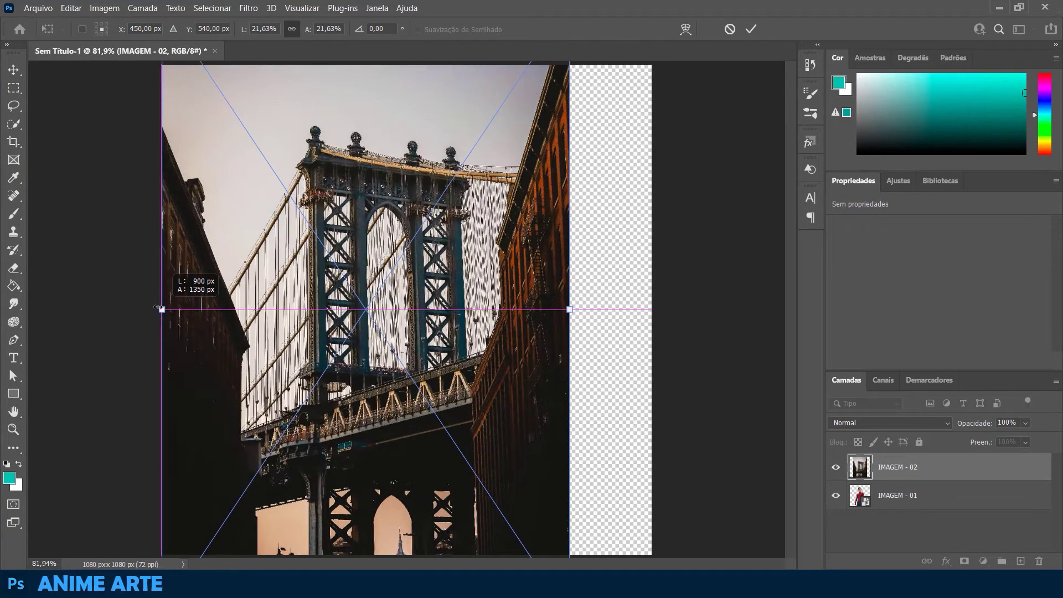
{"action": "left_click_drag", "start_coordinate": [569, 312], "coordinate": [651, 309]}
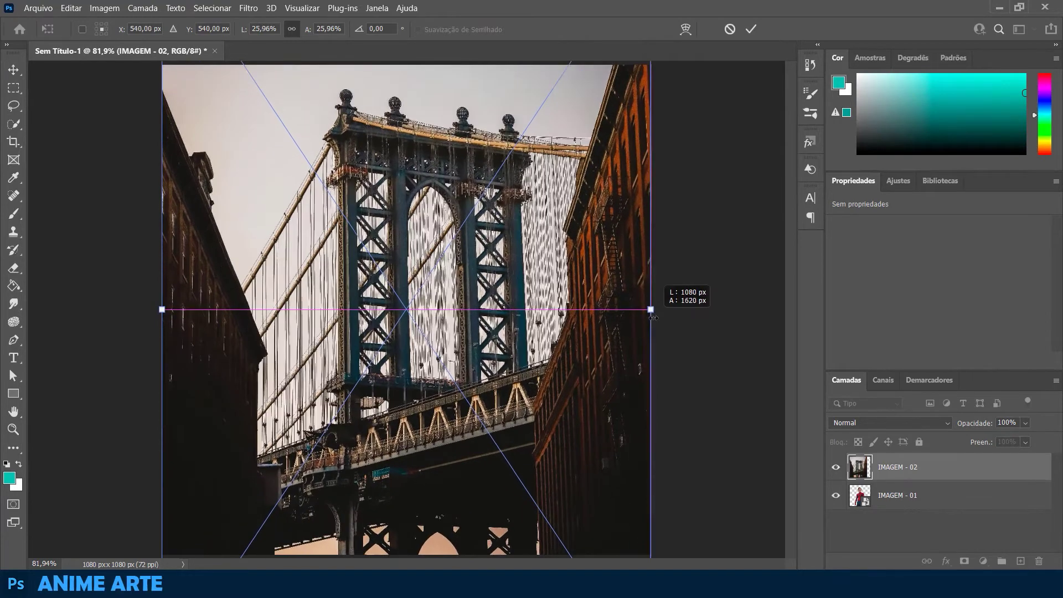
{"action": "left_click_drag", "start_coordinate": [481, 373], "coordinate": [478, 283]}
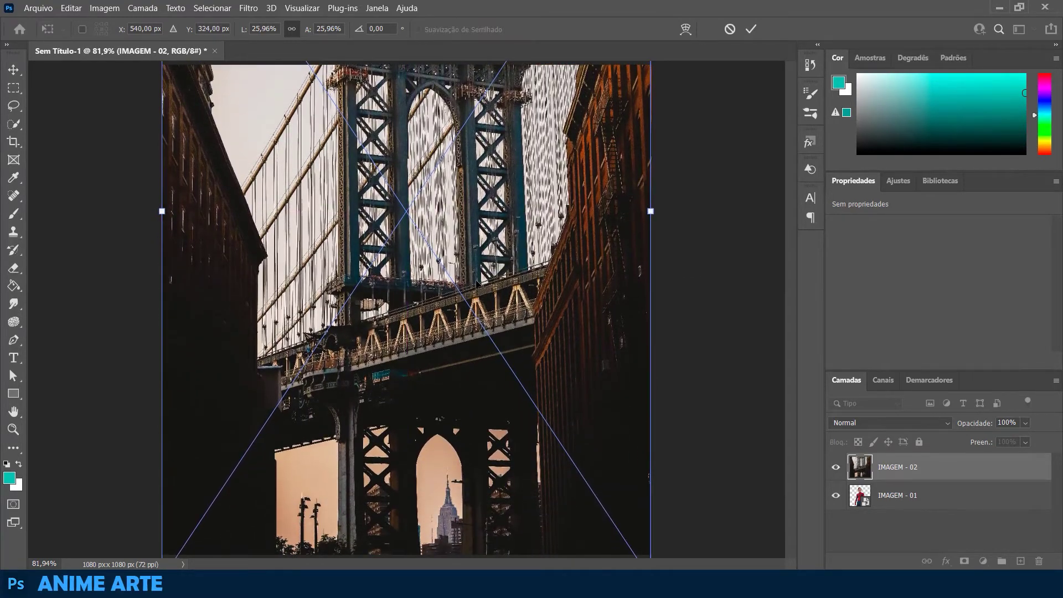
{"action": "key", "text": "Return"}
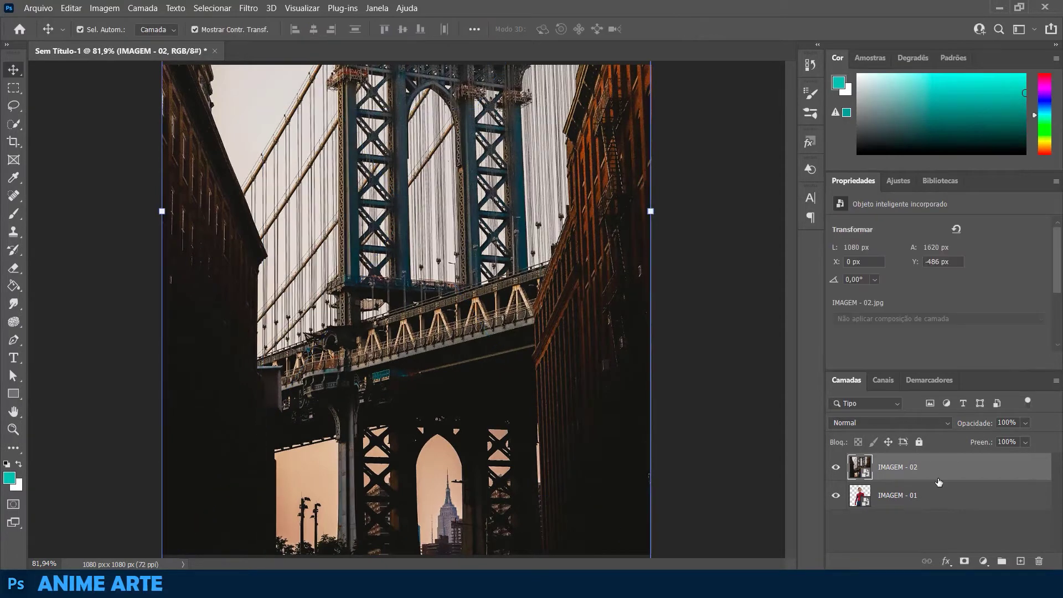
{"action": "left_click", "coordinate": [933, 491]}
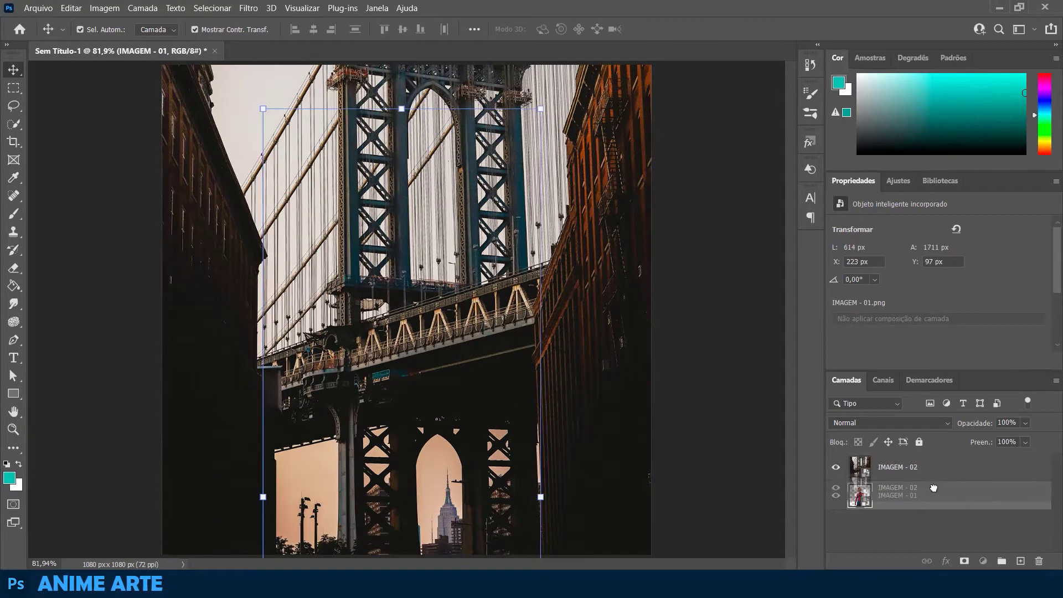
{"action": "left_click_drag", "start_coordinate": [939, 467], "coordinate": [924, 500]}
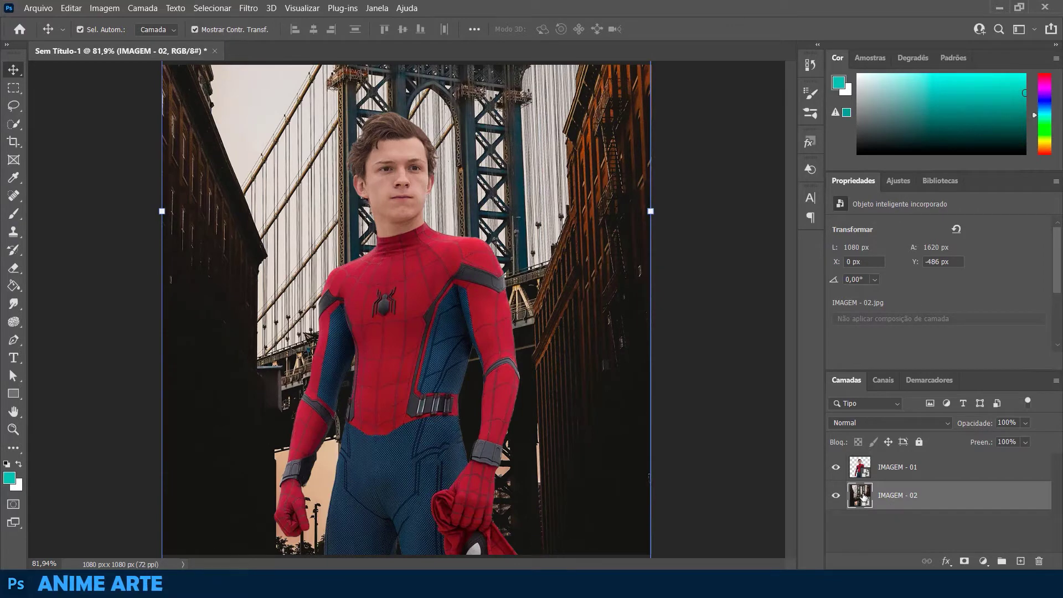
- Add a black-and-white adjustment layer, then delete it again
{"action": "left_click", "coordinate": [104, 8]}
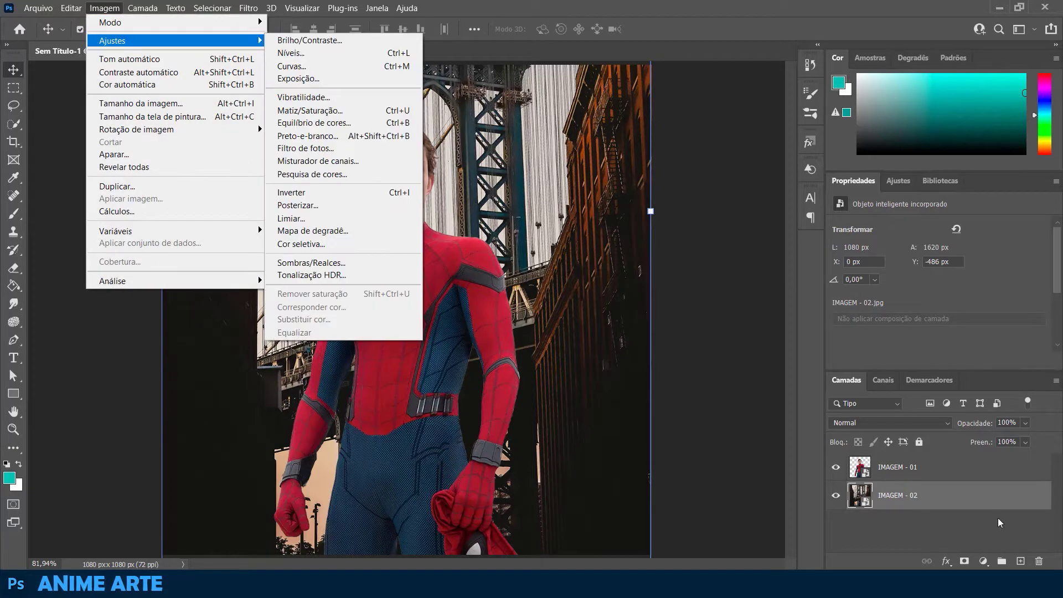
{"action": "left_click", "coordinate": [983, 507]}
{"action": "left_click", "coordinate": [899, 180]}
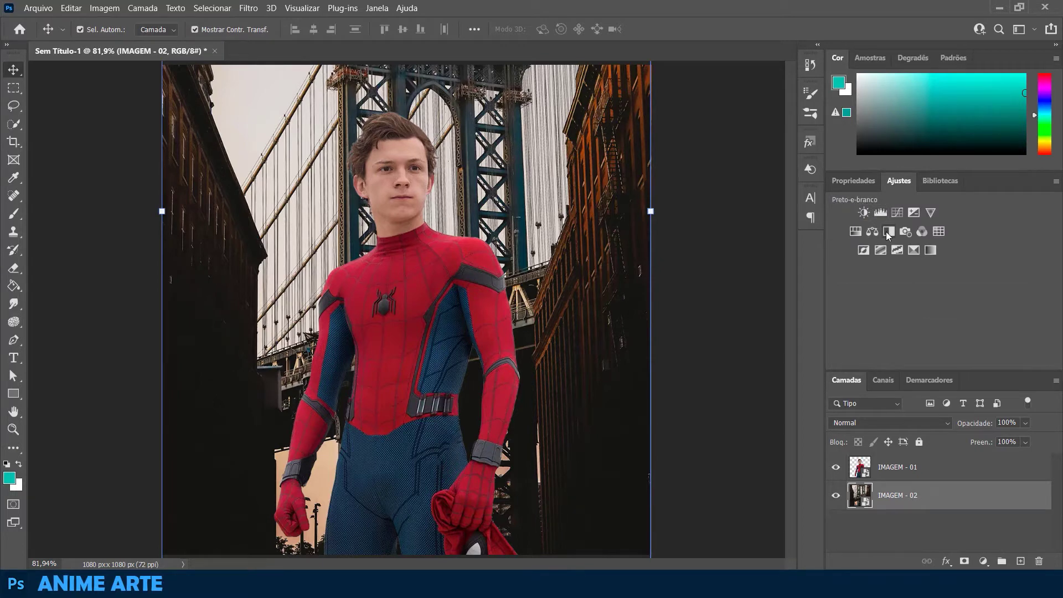
{"action": "left_click", "coordinate": [886, 232]}
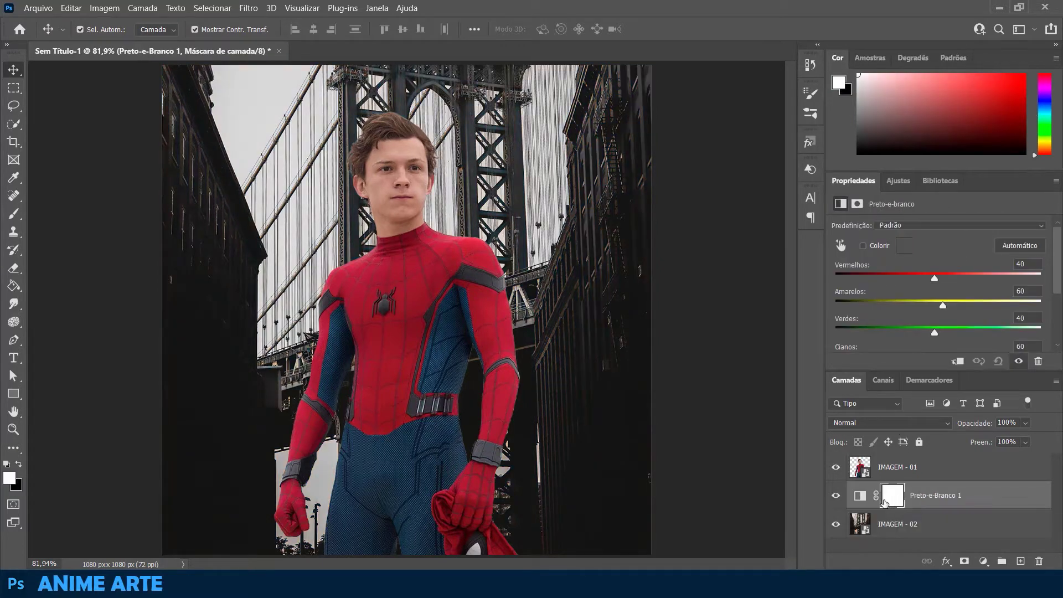
{"action": "mouse_move", "coordinate": [891, 501]}
{"action": "left_mouse_down"}
{"action": "mouse_move", "coordinate": [985, 514]}
{"action": "mouse_move", "coordinate": [1039, 561]}
{"action": "left_mouse_up"}
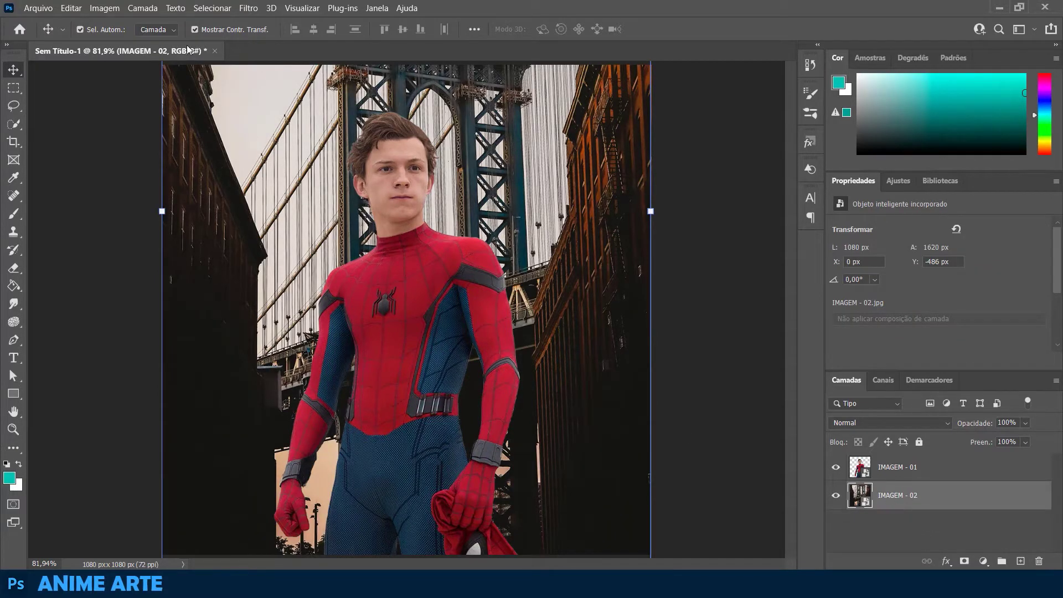
- Apply Preto-e-Branco to the bridge with reds 87, yellows 106, cyans 113 and blues 64
{"action": "left_click", "coordinate": [105, 8]}
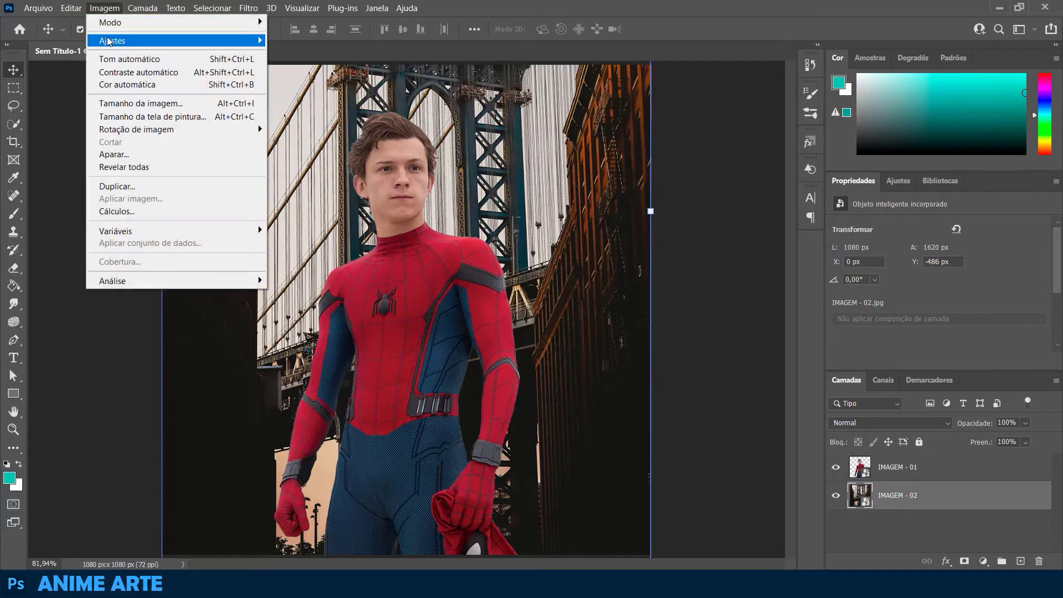
{"action": "left_click", "coordinate": [317, 137]}
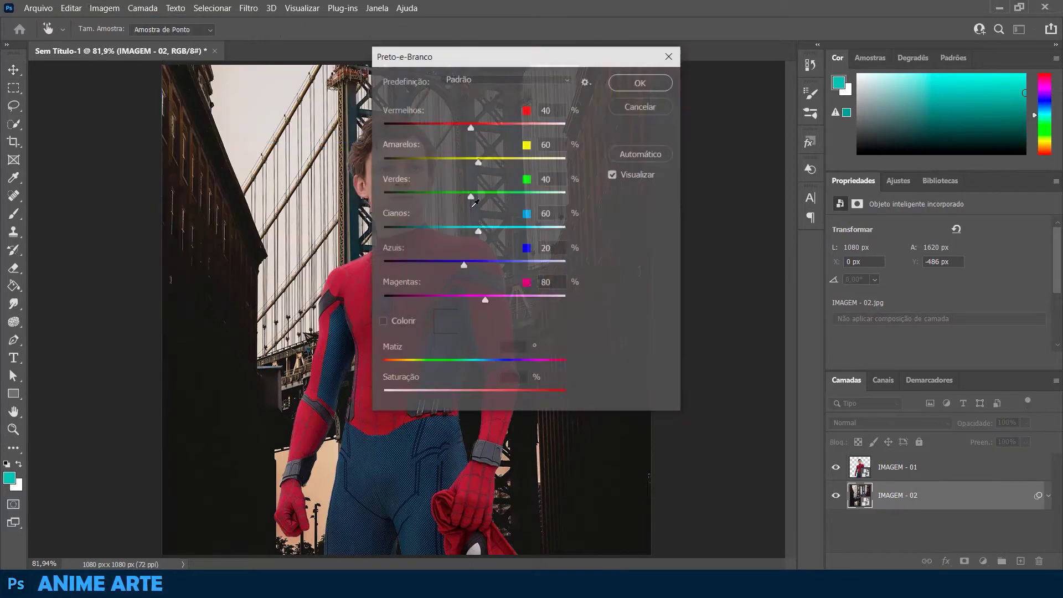
{"action": "mouse_move", "coordinate": [508, 58]}
{"action": "left_mouse_down"}
{"action": "mouse_move", "coordinate": [674, 72]}
{"action": "mouse_move", "coordinate": [733, 57]}
{"action": "mouse_move", "coordinate": [780, 107]}
{"action": "left_mouse_up"}
{"action": "left_click_drag", "start_coordinate": [743, 202], "coordinate": [761, 204]}
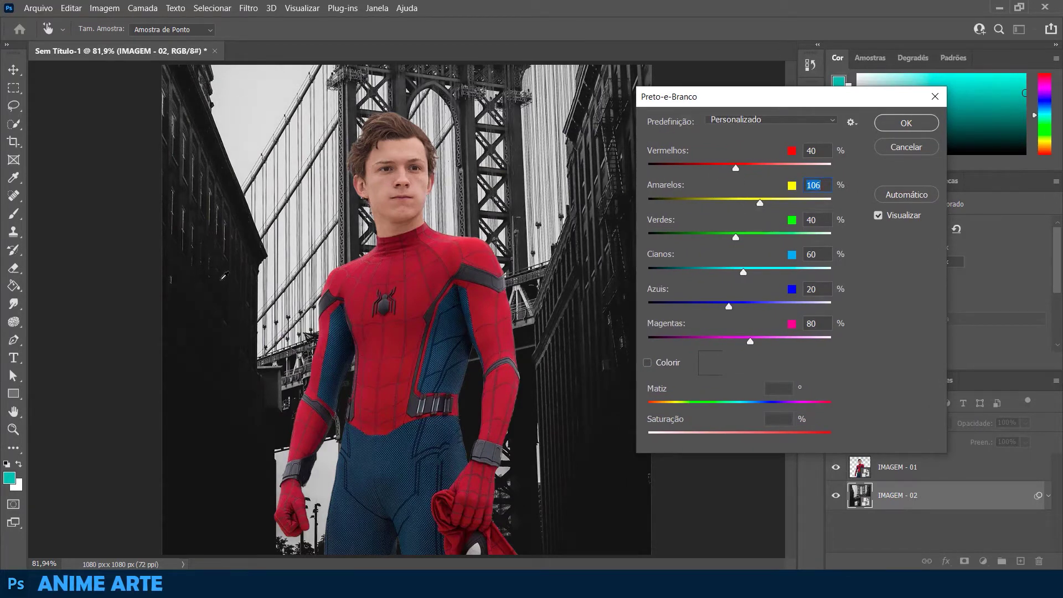
{"action": "left_click_drag", "start_coordinate": [743, 272], "coordinate": [763, 272]}
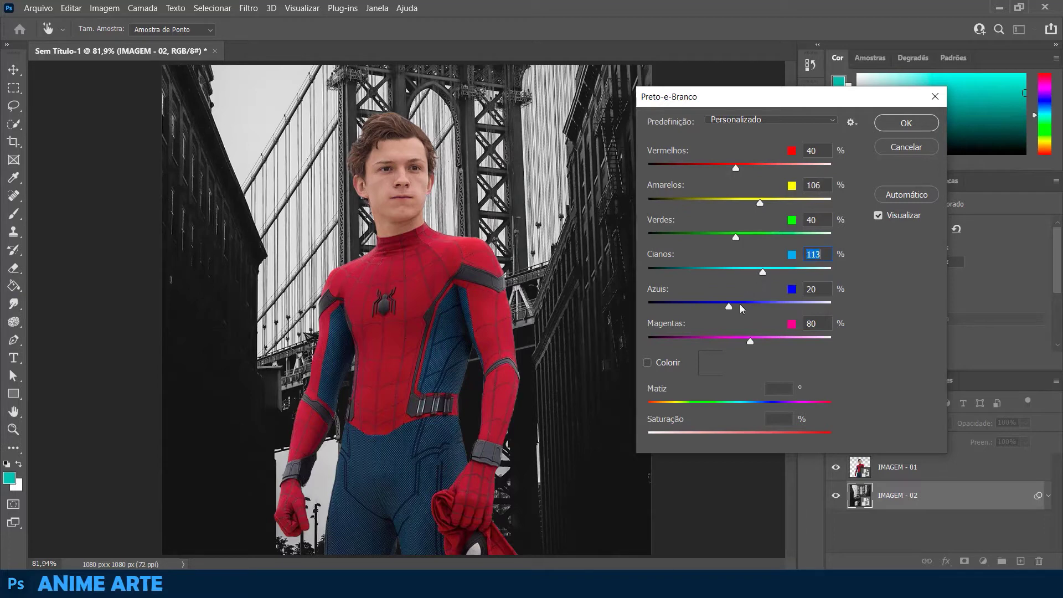
{"action": "mouse_move", "coordinate": [729, 306]}
{"action": "left_mouse_down"}
{"action": "mouse_move", "coordinate": [745, 306]}
{"action": "mouse_move", "coordinate": [736, 341]}
{"action": "left_mouse_up"}
{"action": "left_click_drag", "start_coordinate": [735, 168], "coordinate": [755, 169]}
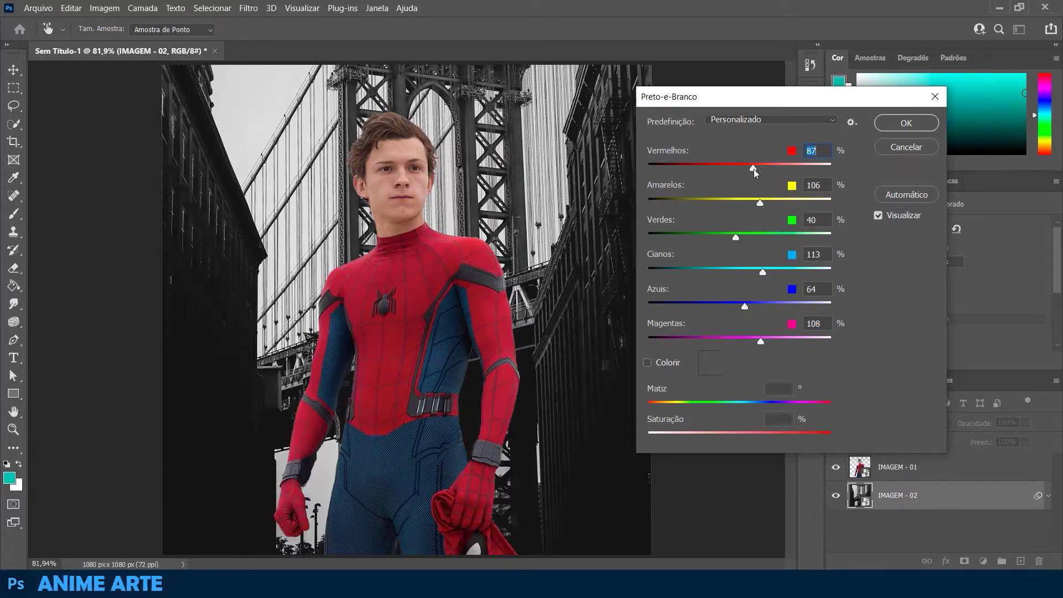
{"action": "left_click", "coordinate": [906, 124]}
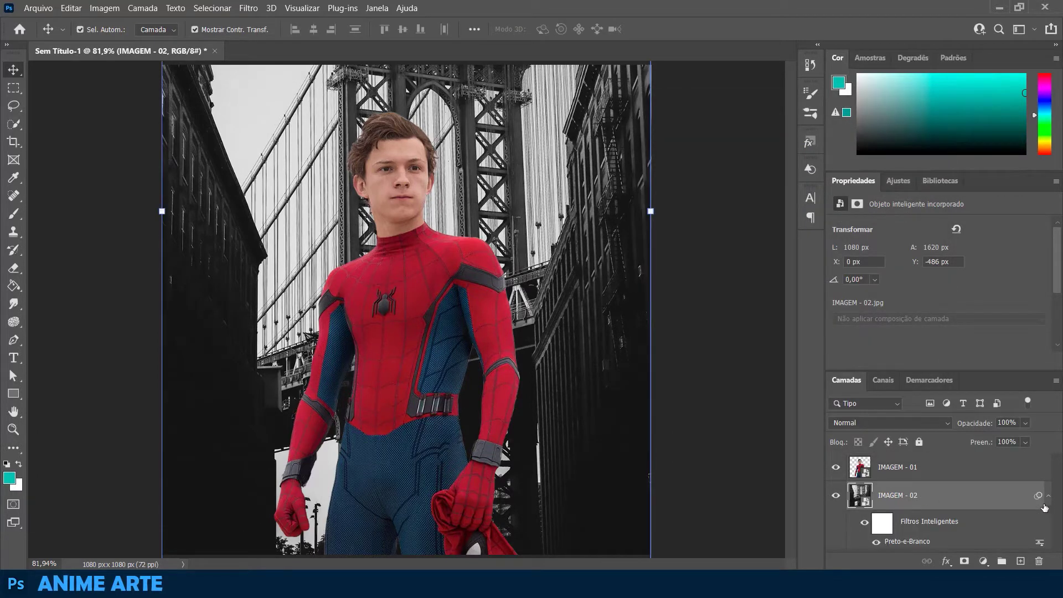
- Select the IMAGEM - 01 figure layer and open Preto-e-Branco for it
{"action": "left_click", "coordinate": [1049, 497]}
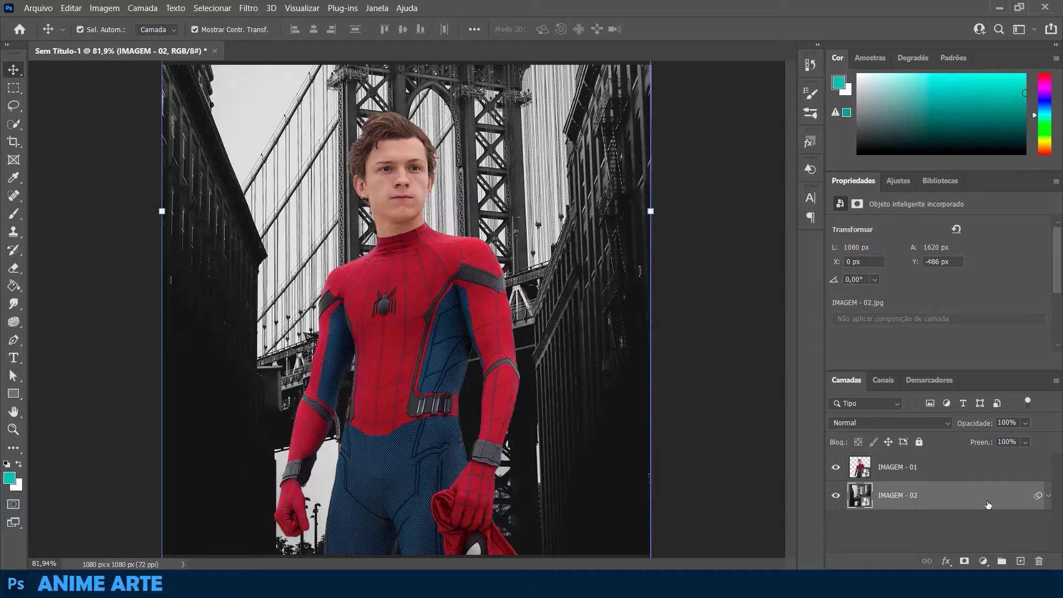
{"action": "left_click", "coordinate": [980, 477]}
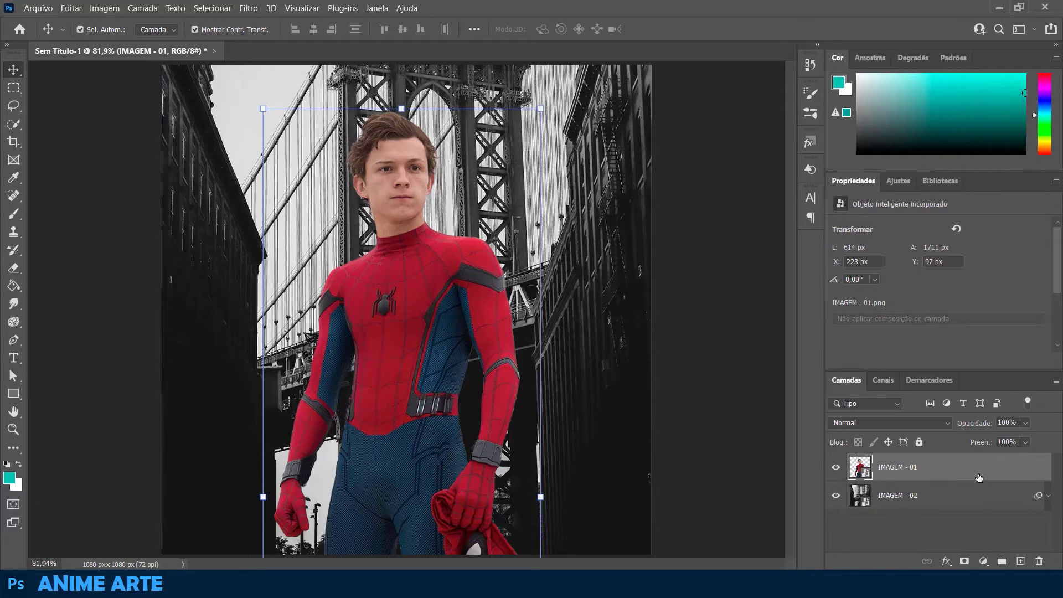
{"action": "left_click", "coordinate": [105, 8]}
{"action": "mouse_move", "coordinate": [112, 39]}
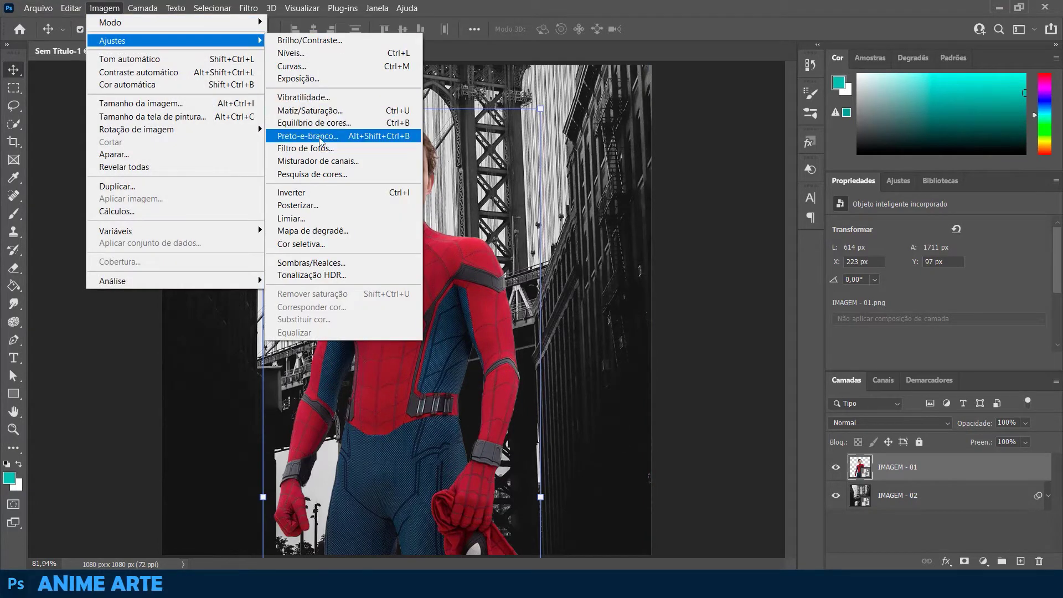
{"action": "left_click", "coordinate": [343, 136]}
{"action": "left_click_drag", "start_coordinate": [748, 99], "coordinate": [724, 69]}
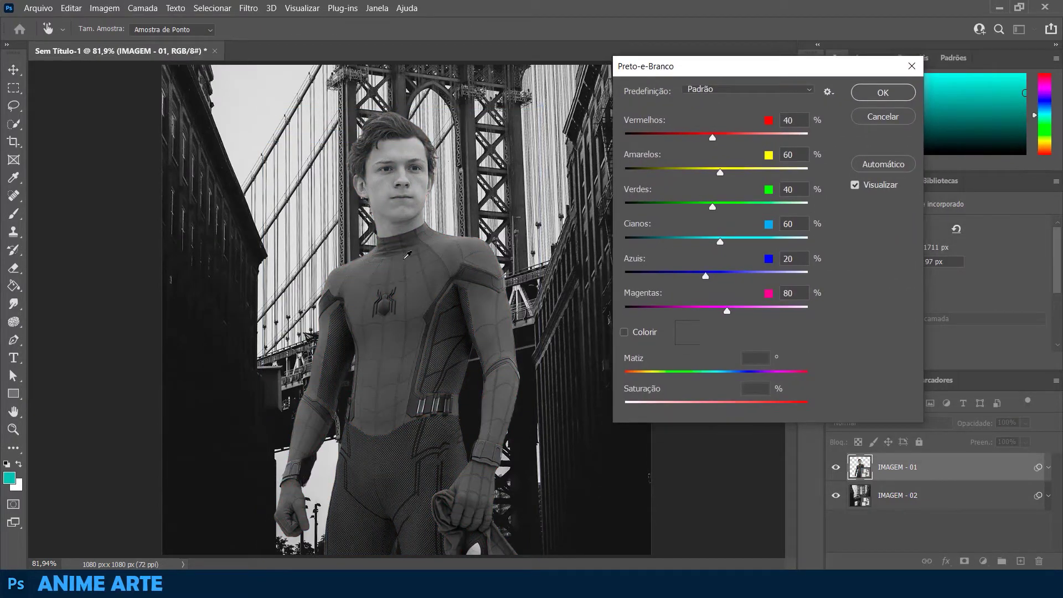
- Set the figure's reds to 6, greens 49, cyans 47, raise yellows and blues, and apply
{"action": "mouse_move", "coordinate": [713, 138]}
{"action": "left_mouse_down"}
{"action": "mouse_move", "coordinate": [735, 140]}
{"action": "mouse_move", "coordinate": [700, 138]}
{"action": "left_mouse_up"}
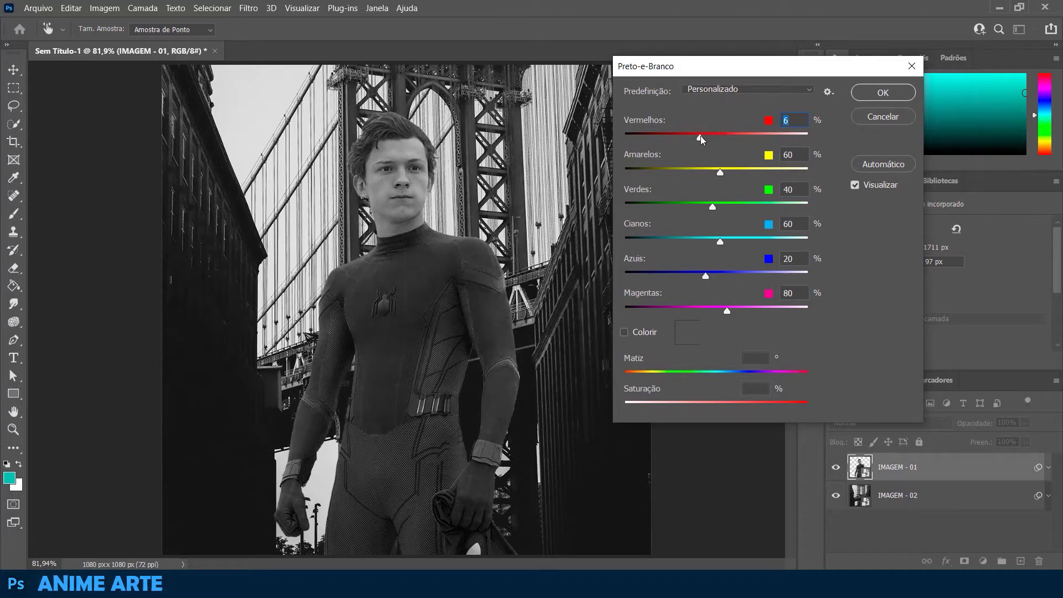
{"action": "mouse_move", "coordinate": [719, 172]}
{"action": "left_mouse_down"}
{"action": "mouse_move", "coordinate": [739, 173]}
{"action": "mouse_move", "coordinate": [737, 206]}
{"action": "mouse_move", "coordinate": [716, 207]}
{"action": "mouse_move", "coordinate": [745, 207]}
{"action": "left_mouse_up"}
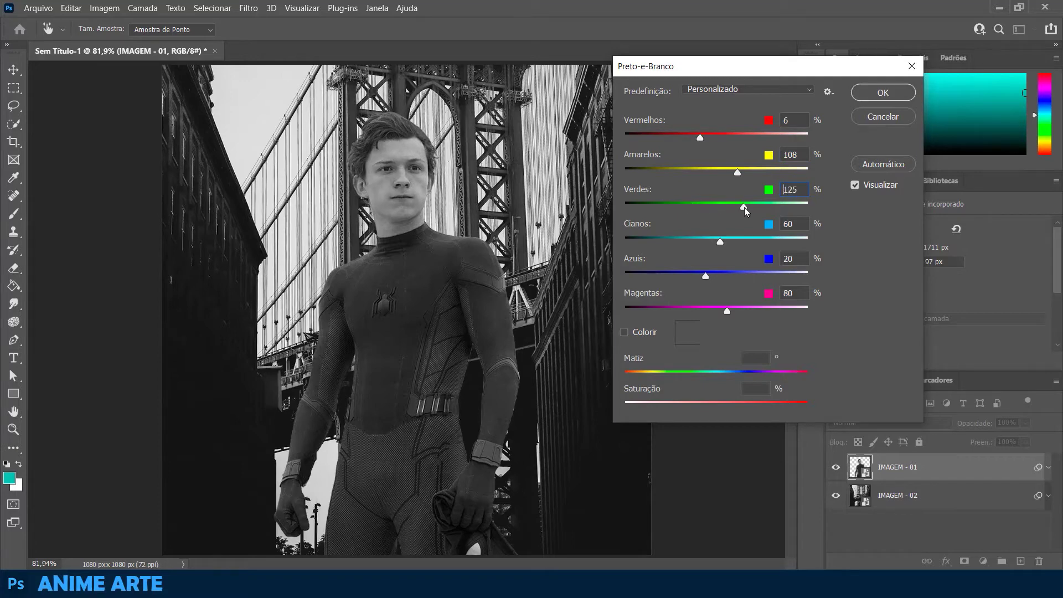
{"action": "left_click", "coordinate": [717, 208]}
{"action": "mouse_move", "coordinate": [721, 246]}
{"action": "left_mouse_down"}
{"action": "mouse_move", "coordinate": [700, 243]}
{"action": "mouse_move", "coordinate": [719, 244]}
{"action": "left_mouse_up"}
{"action": "left_click", "coordinate": [716, 244]}
{"action": "mouse_move", "coordinate": [702, 277]}
{"action": "left_mouse_down"}
{"action": "mouse_move", "coordinate": [683, 274]}
{"action": "mouse_move", "coordinate": [739, 278]}
{"action": "mouse_move", "coordinate": [716, 311]}
{"action": "mouse_move", "coordinate": [708, 308]}
{"action": "left_mouse_up"}
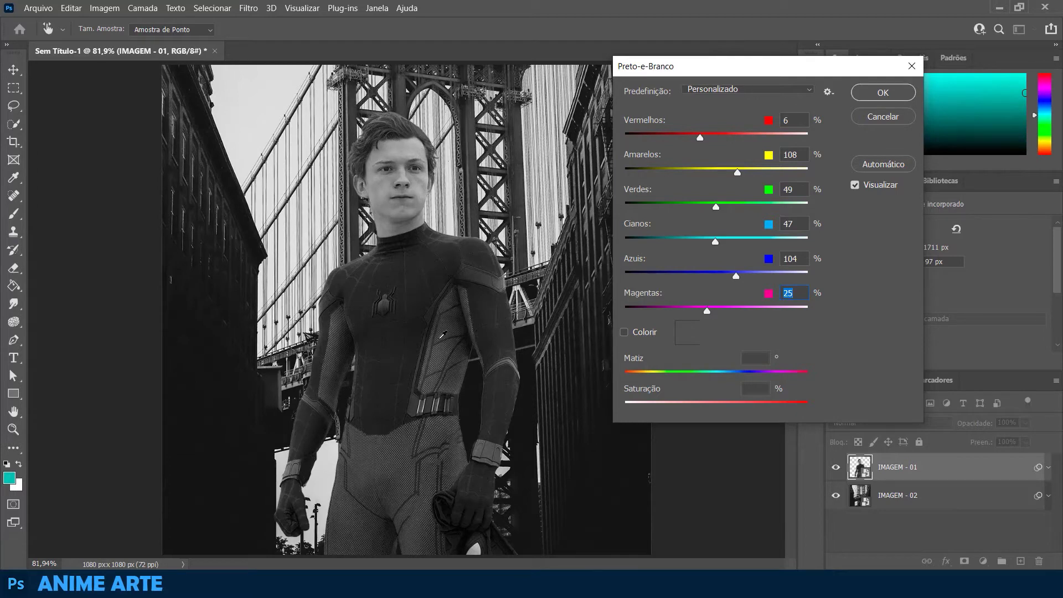
{"action": "left_click", "coordinate": [884, 95]}
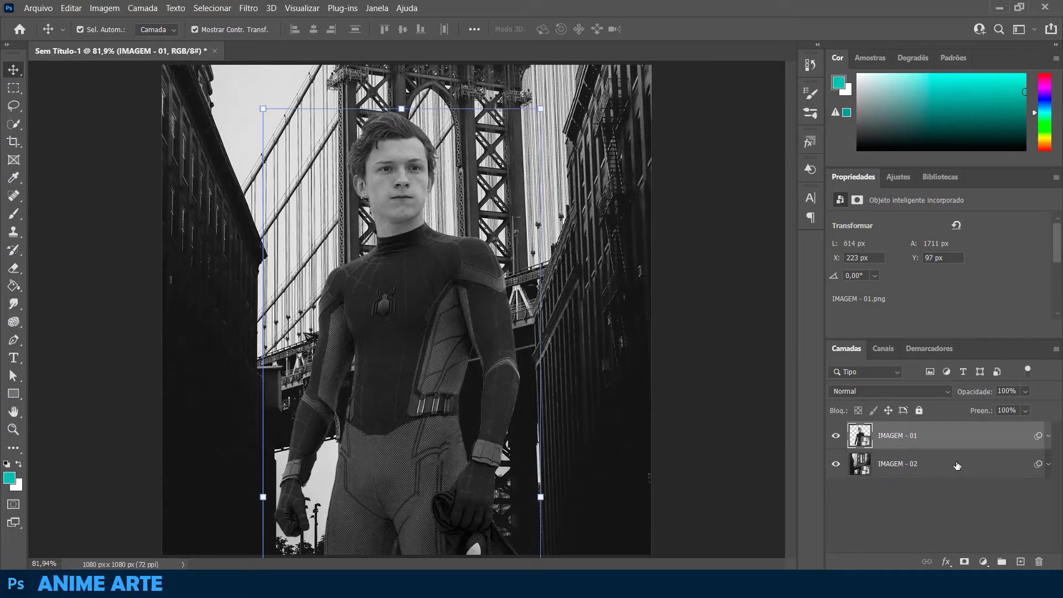
- Place the IMAGEM - 03 smoke, rotated -90° and stretched to 1080 × 1922 px across the canvas
{"action": "left_click", "coordinate": [37, 7]}
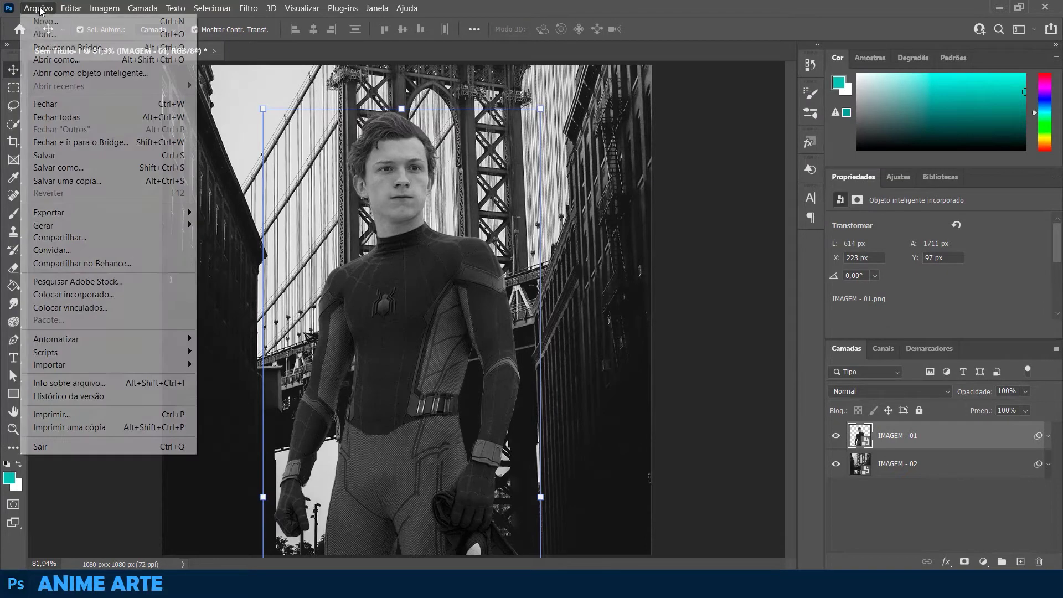
{"action": "left_click", "coordinate": [111, 294]}
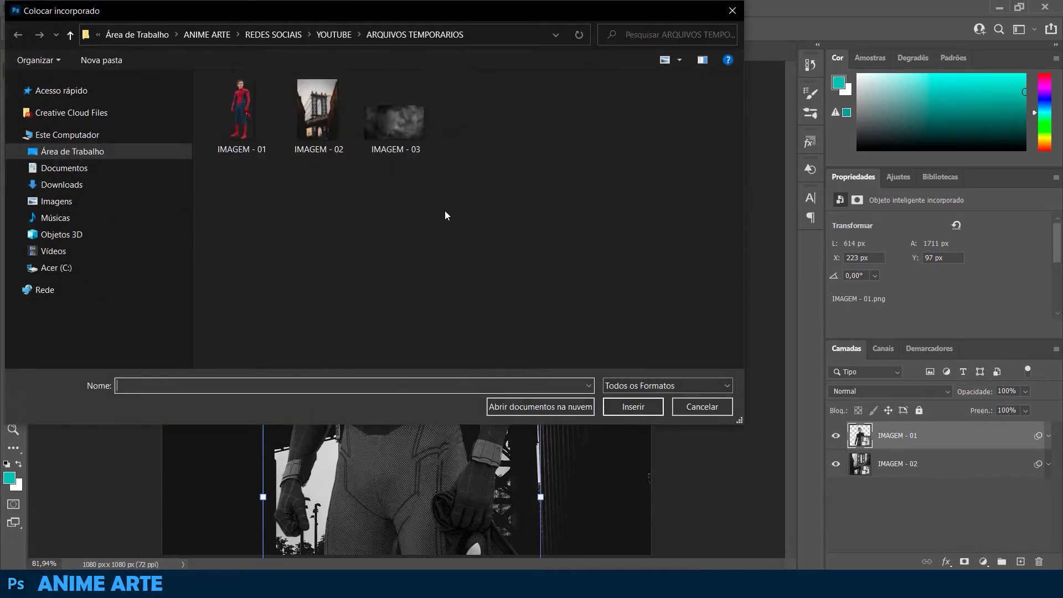
{"action": "double_click", "coordinate": [397, 133]}
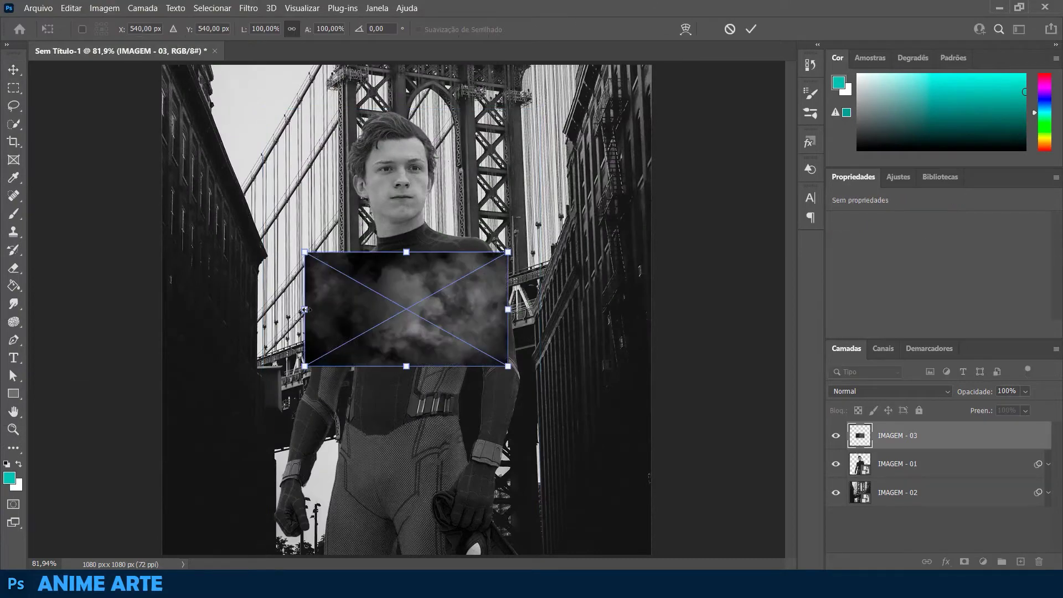
{"action": "left_click_drag", "start_coordinate": [305, 309], "coordinate": [154, 310]}
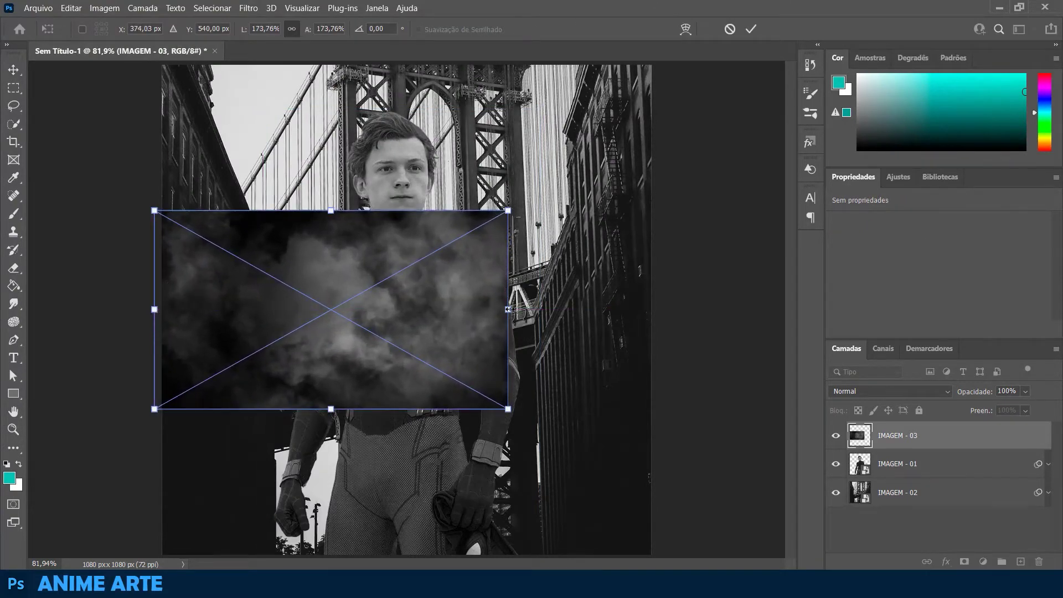
{"action": "left_click_drag", "start_coordinate": [508, 310], "coordinate": [657, 311]}
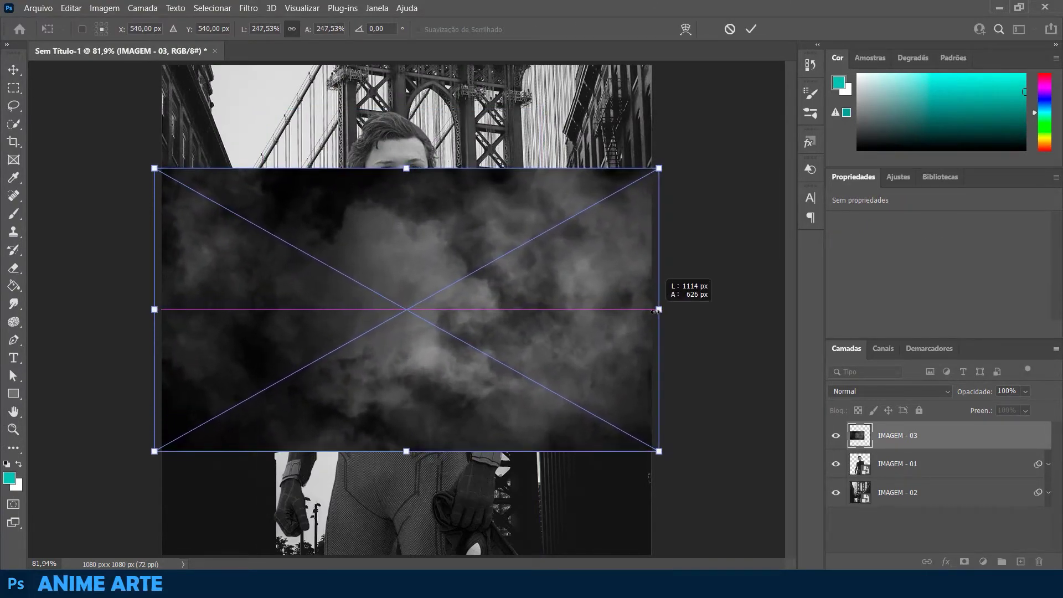
{"action": "left_click_drag", "start_coordinate": [656, 312], "coordinate": [661, 310]}
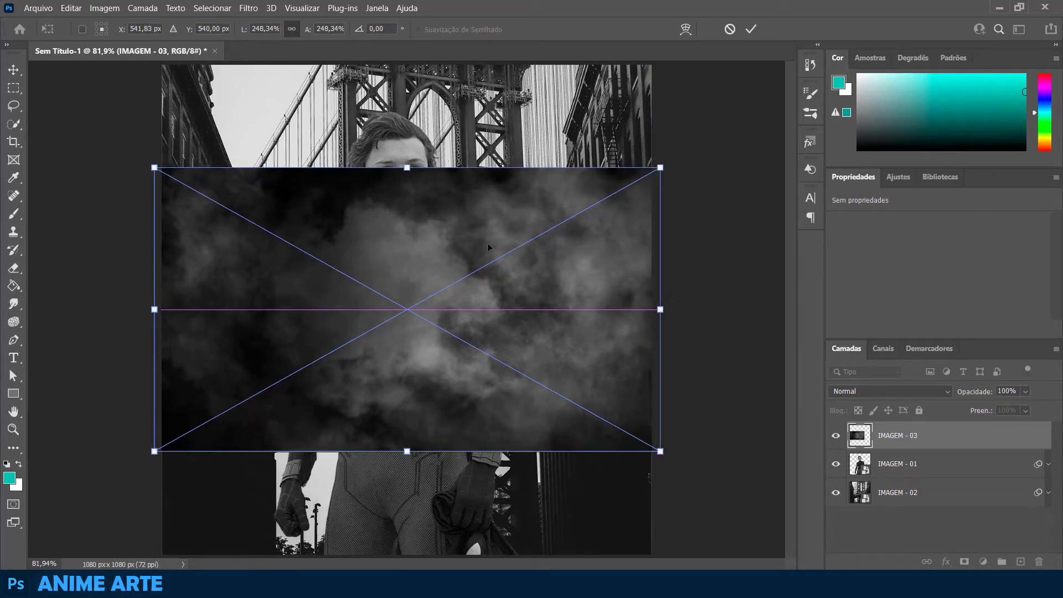
{"action": "mouse_move", "coordinate": [389, 154]}
{"action": "left_mouse_down"}
{"action": "mouse_move", "coordinate": [221, 229]}
{"action": "mouse_move", "coordinate": [215, 294]}
{"action": "left_mouse_up"}
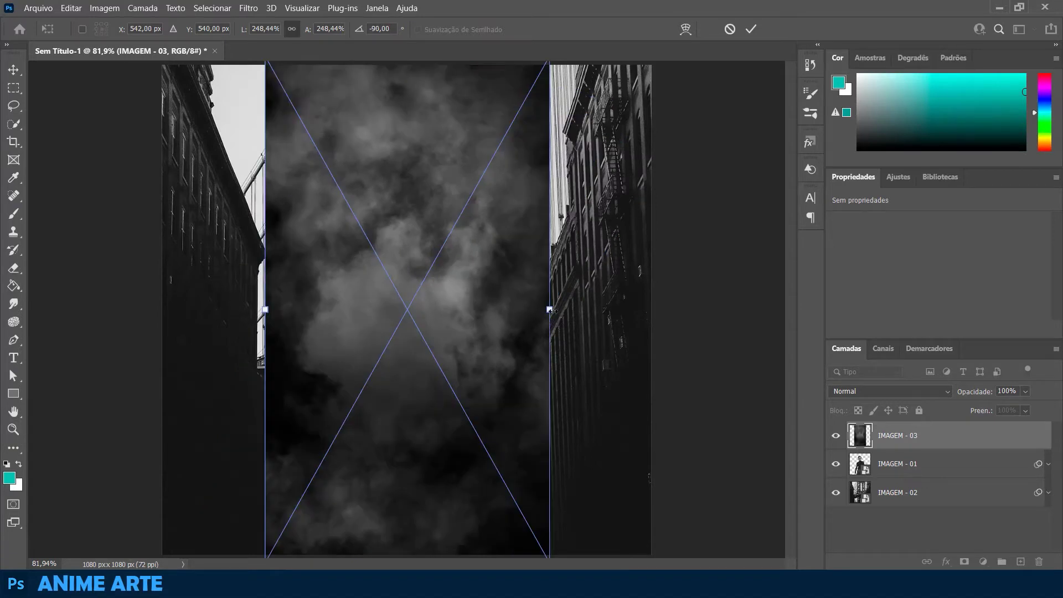
{"action": "left_click_drag", "start_coordinate": [550, 310], "coordinate": [651, 310]}
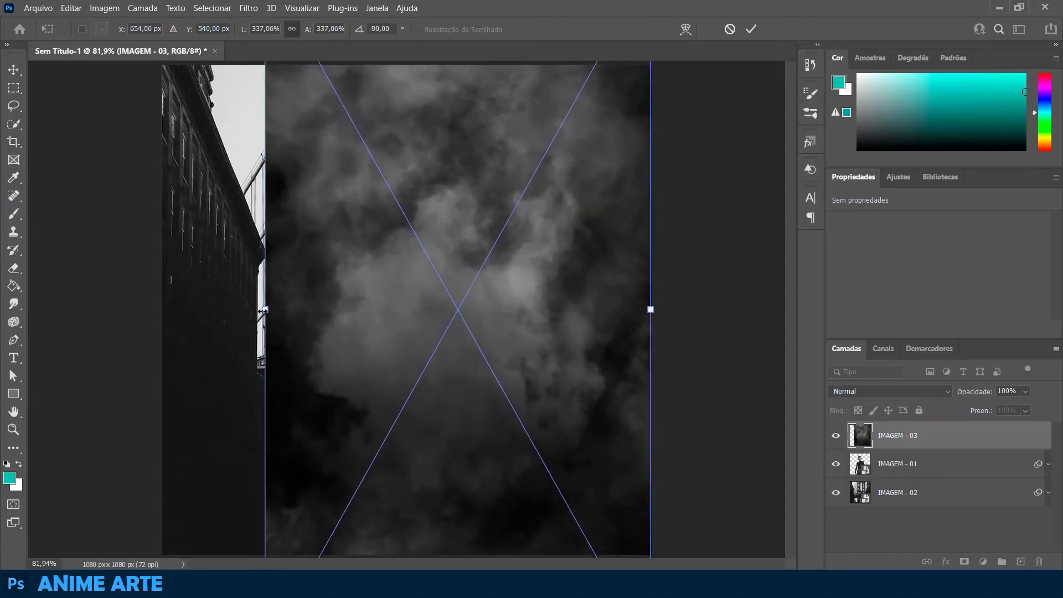
{"action": "left_click_drag", "start_coordinate": [263, 311], "coordinate": [162, 310]}
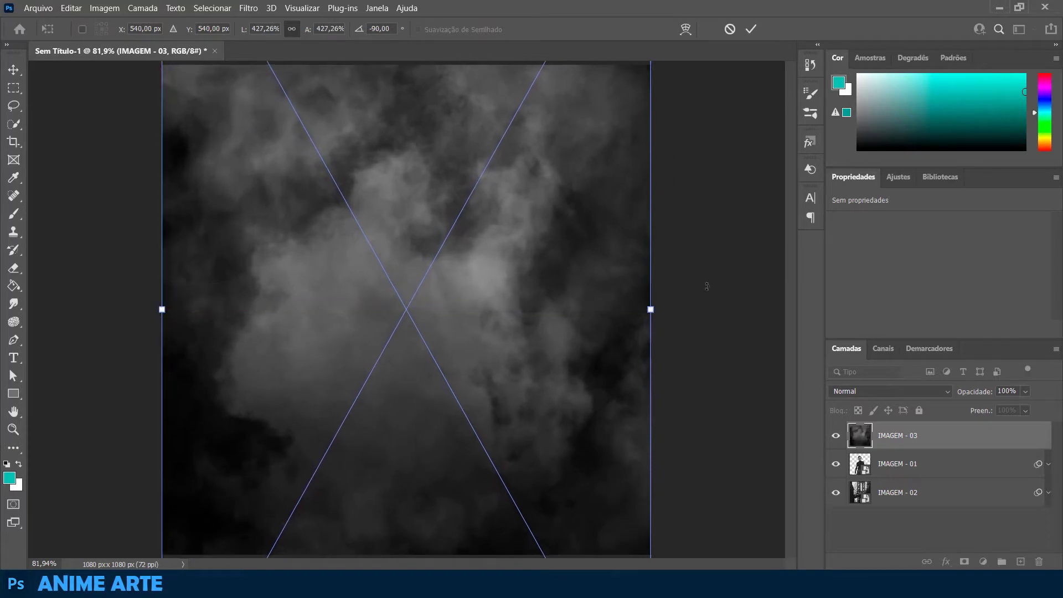
{"action": "key", "text": "Return"}
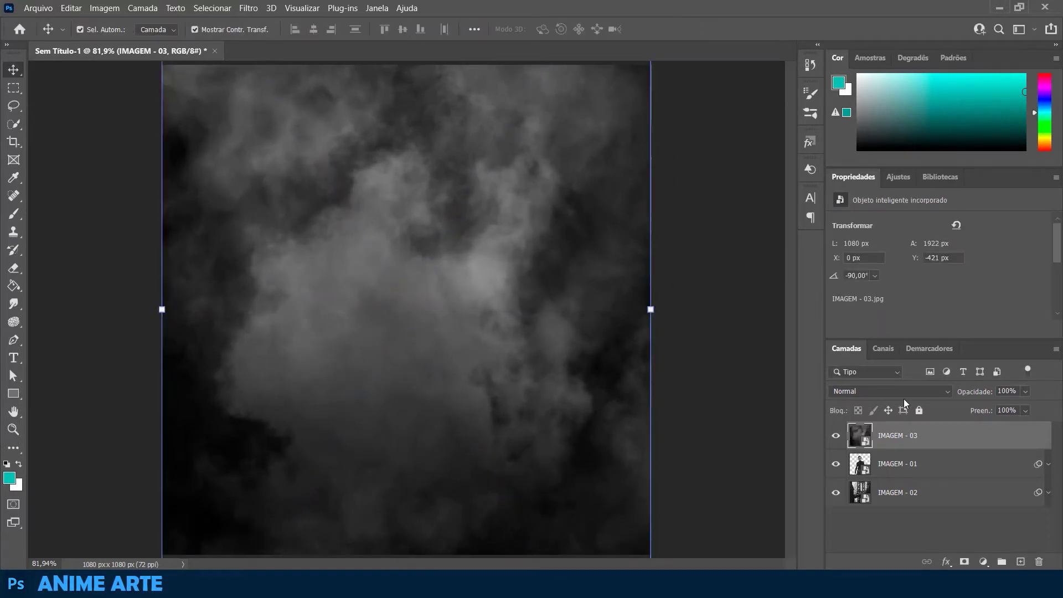
- Move the IMAGEM - 03 smoke layer below Spider-Man and set its blend mode to Divisão
{"action": "mouse_move", "coordinate": [931, 436]}
{"action": "left_mouse_down"}
{"action": "mouse_move", "coordinate": [933, 472]}
{"action": "mouse_move", "coordinate": [886, 468]}
{"action": "left_mouse_up"}
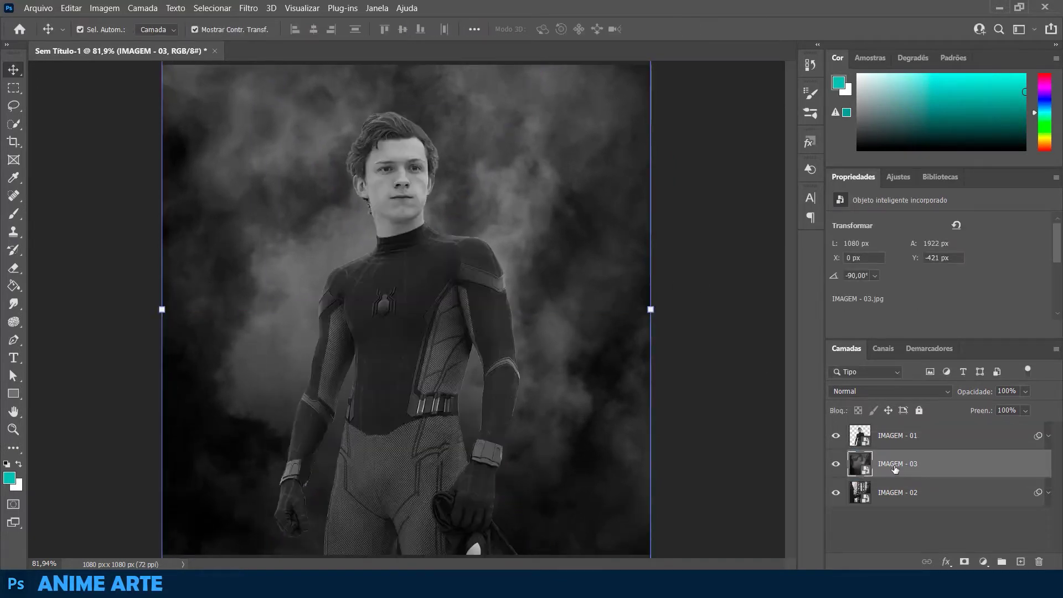
{"action": "left_click", "coordinate": [837, 466]}
{"action": "left_click", "coordinate": [837, 465]}
{"action": "left_click", "coordinate": [862, 392]}
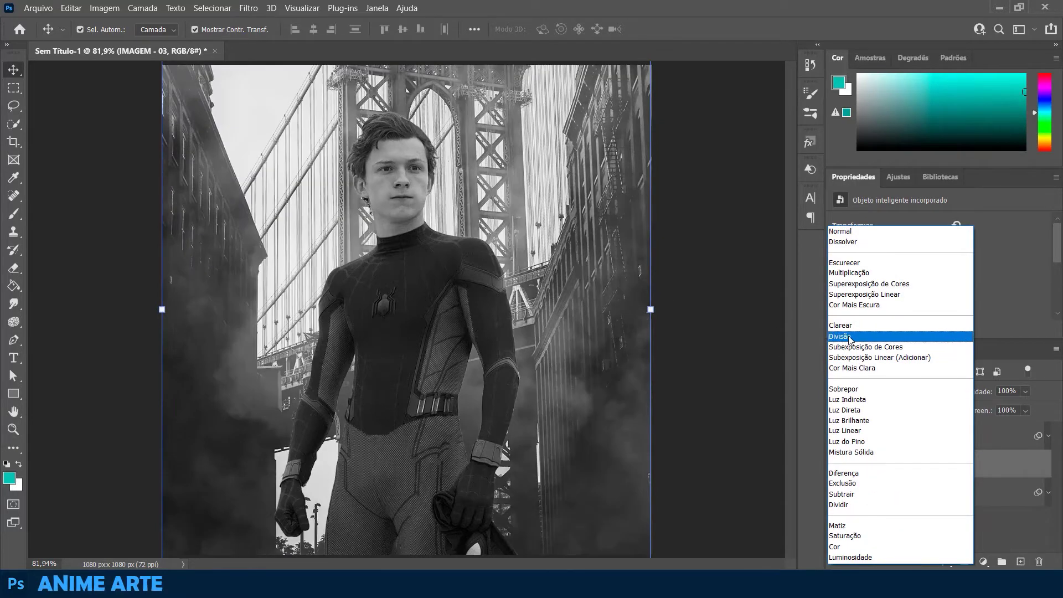
{"action": "left_click", "coordinate": [851, 337]}
{"action": "left_click", "coordinate": [735, 358]}
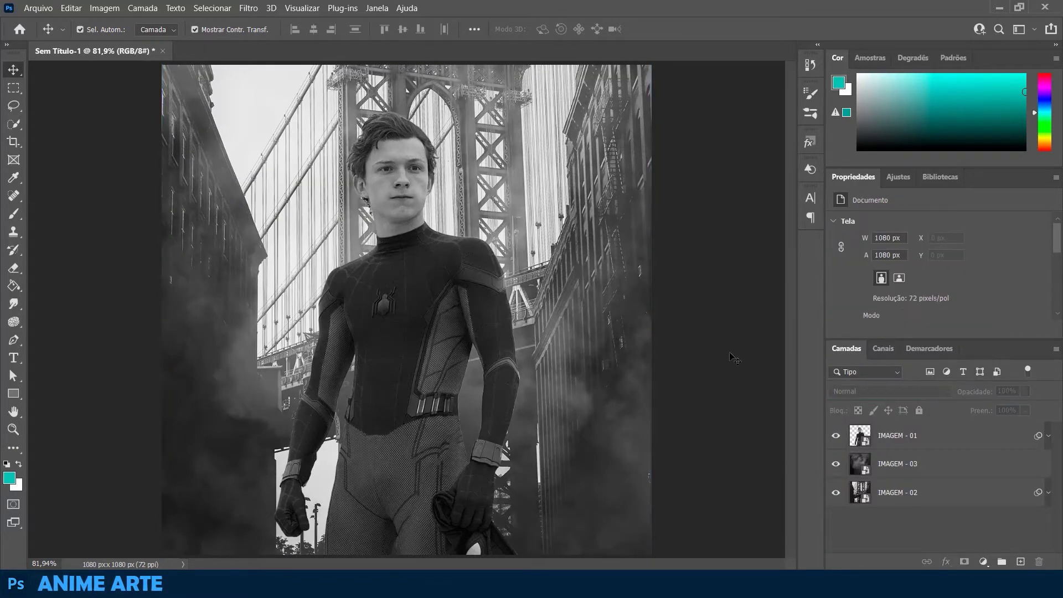
{"action": "left_click", "coordinate": [969, 475]}
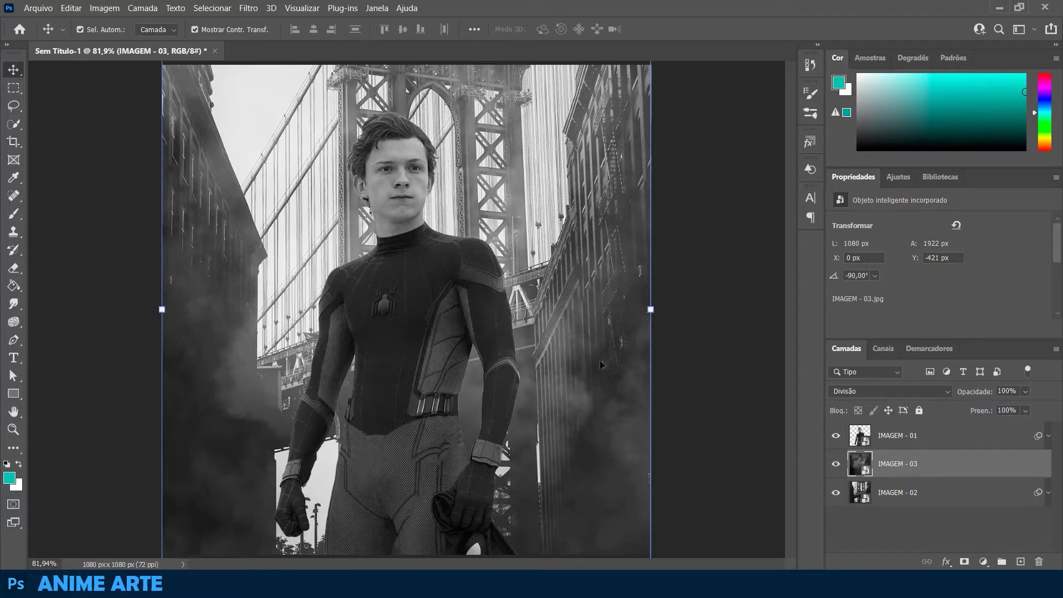
- Duplicate the smoke layer twice and move the newest copy above Spider-Man
{"action": "key", "text": "ctrl+j"}
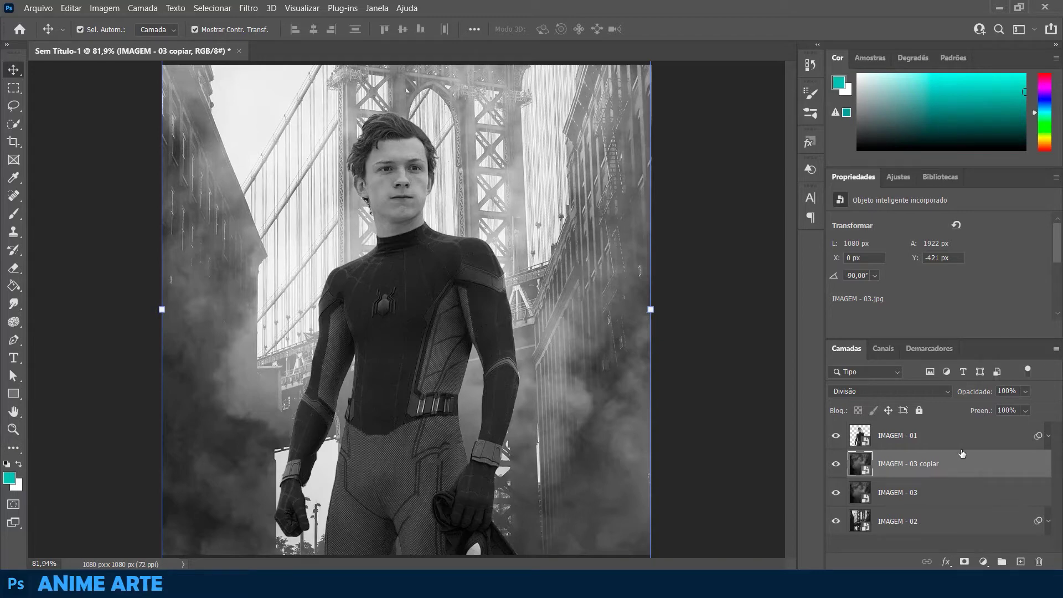
{"action": "key", "text": "ctrl+j"}
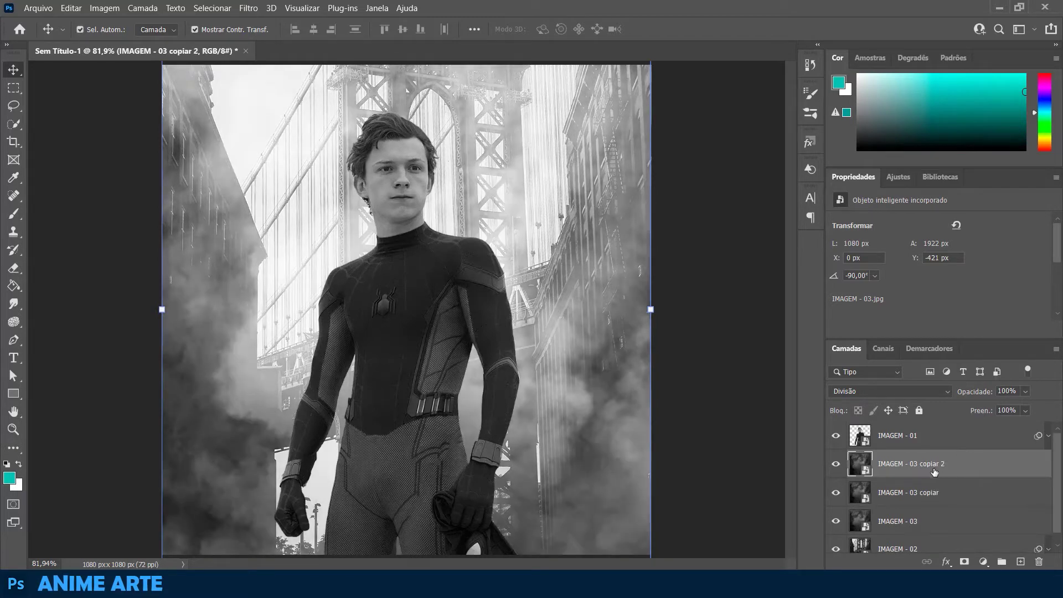
{"action": "left_click_drag", "start_coordinate": [940, 472], "coordinate": [939, 433]}
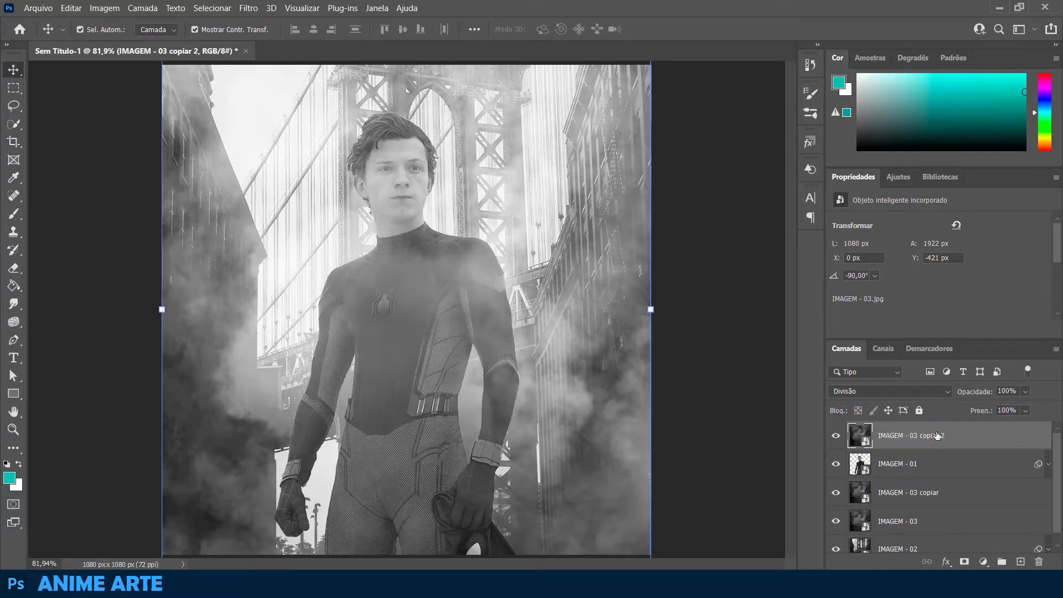
- Position the IMAGEM - 03 copiar 2 smoke at Y -293 px so its haze covers the canvas
{"action": "left_click_drag", "start_coordinate": [480, 180], "coordinate": [476, 238]}
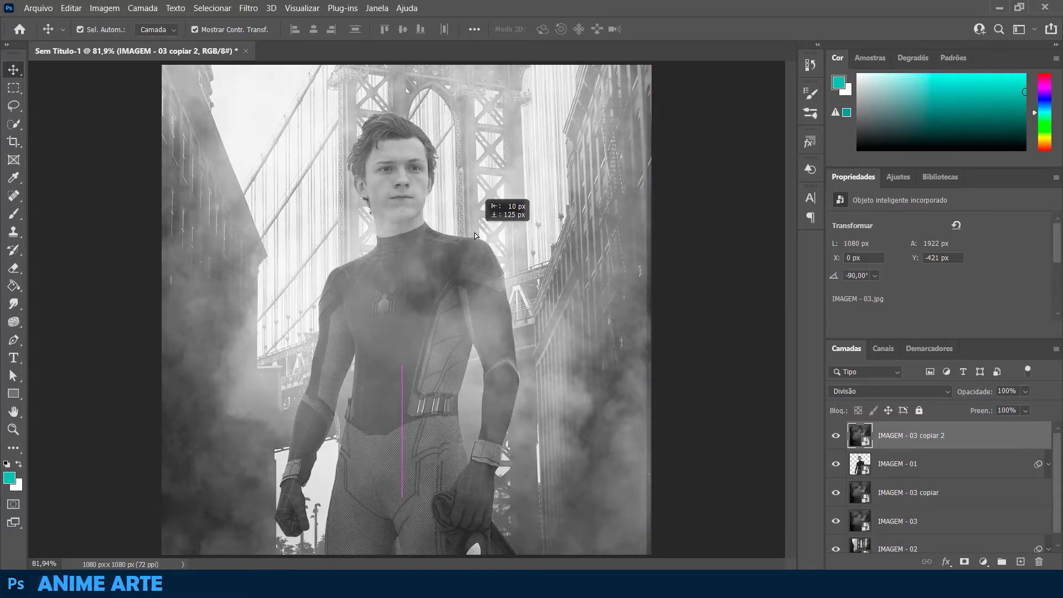
{"action": "left_click", "coordinate": [741, 248]}
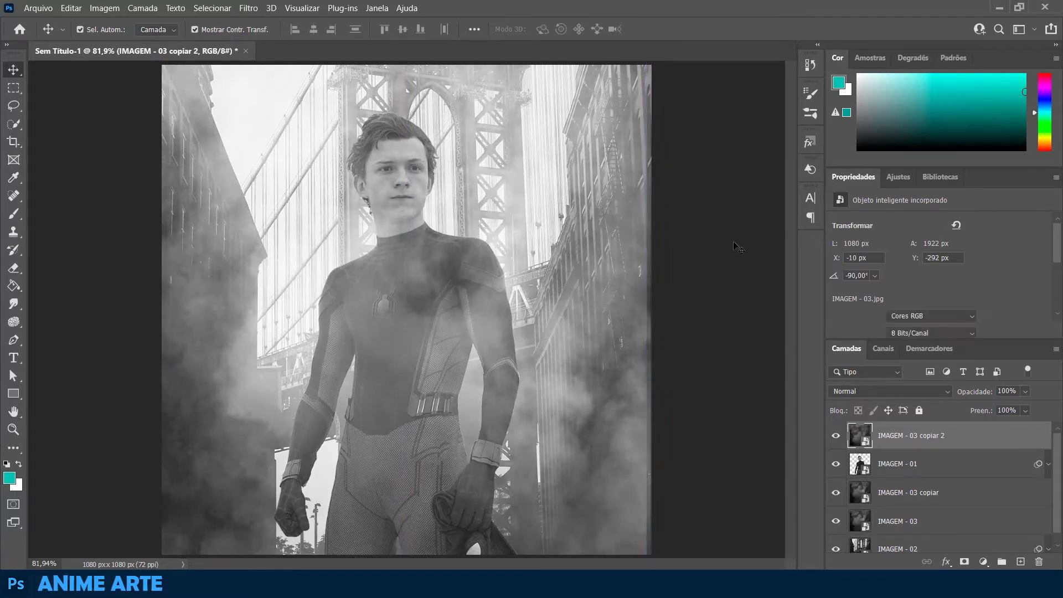
{"action": "left_click_drag", "start_coordinate": [579, 295], "coordinate": [598, 294]}
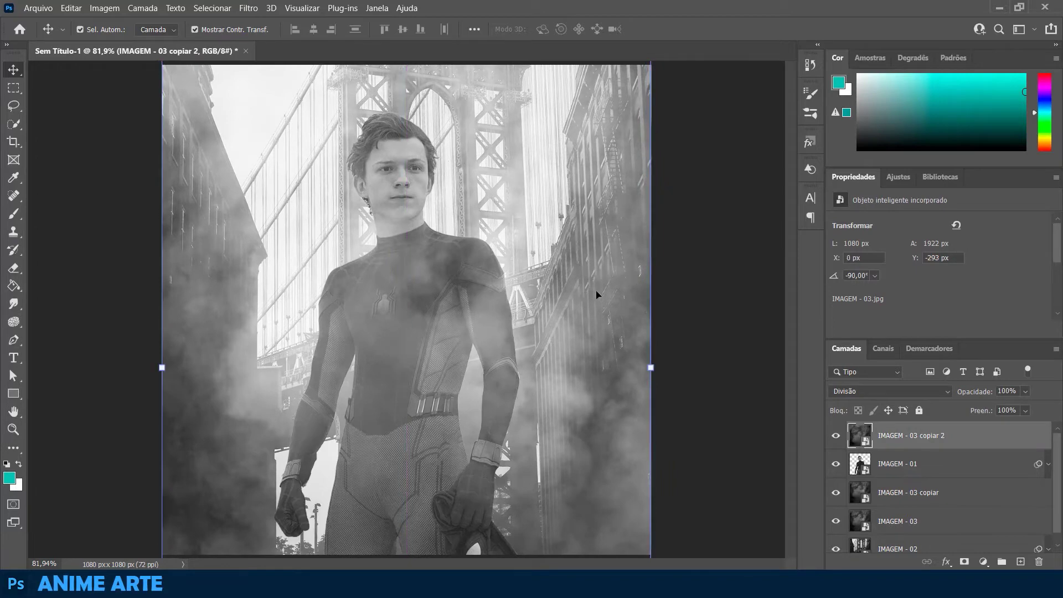
{"action": "left_click", "coordinate": [774, 290]}
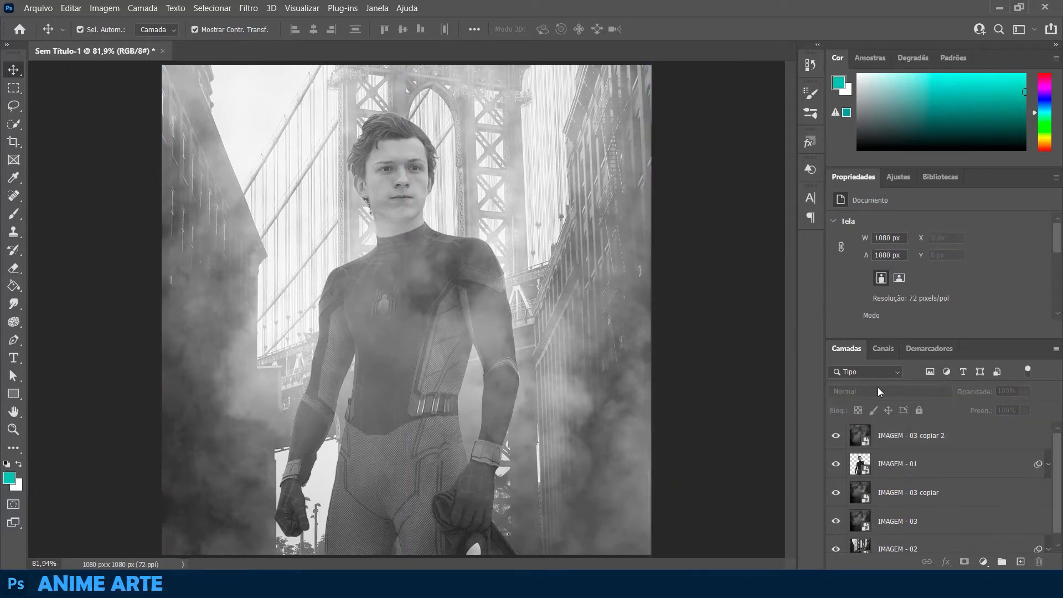
{"action": "left_click", "coordinate": [973, 429]}
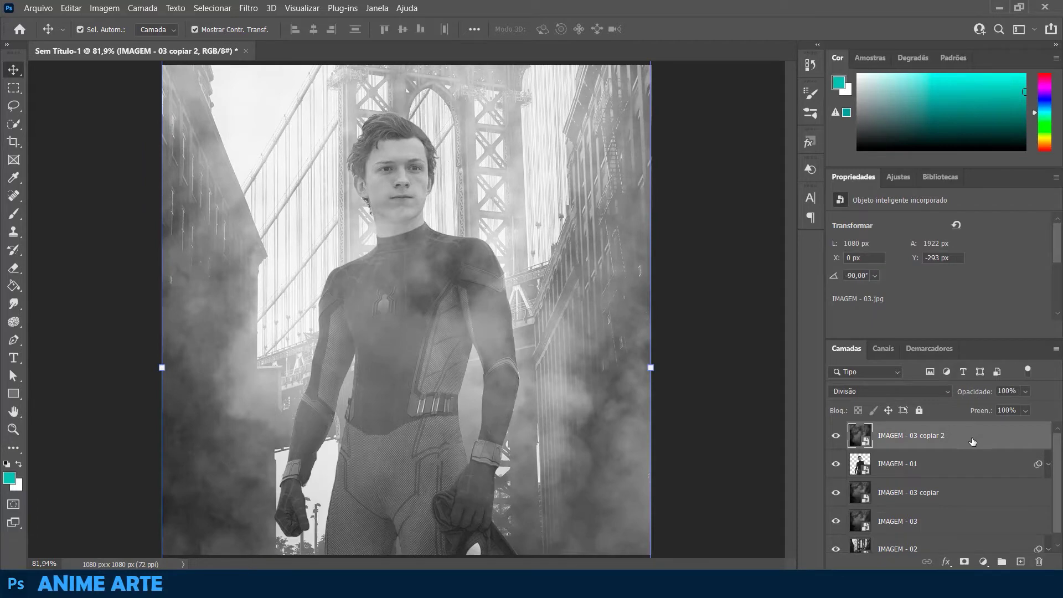
- Add a Color Lookup adjustment layer and try the 2Strip.look LUT
{"action": "left_click", "coordinate": [899, 181]}
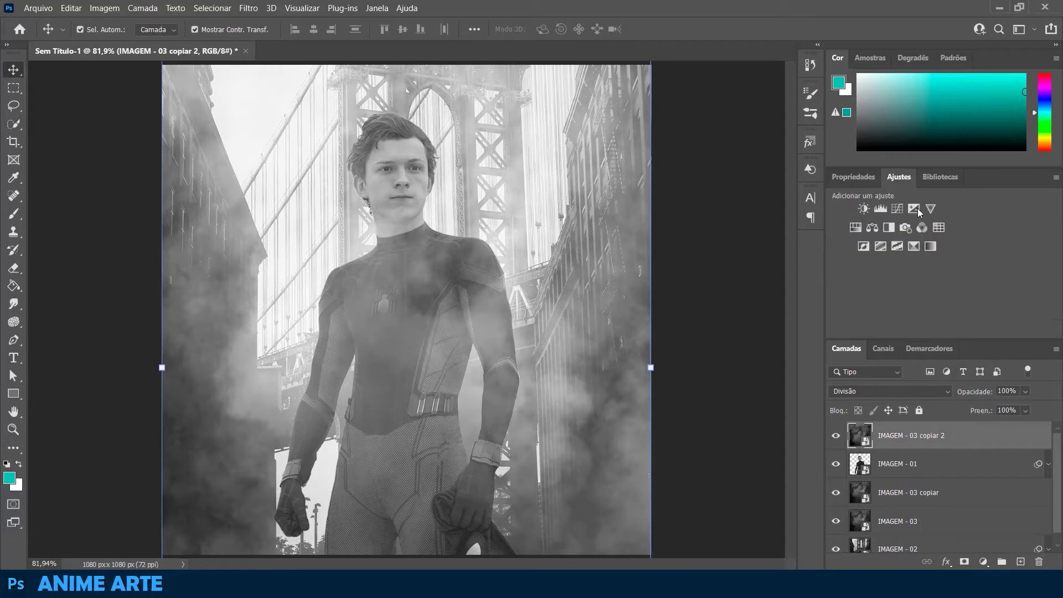
{"action": "left_click", "coordinate": [939, 229]}
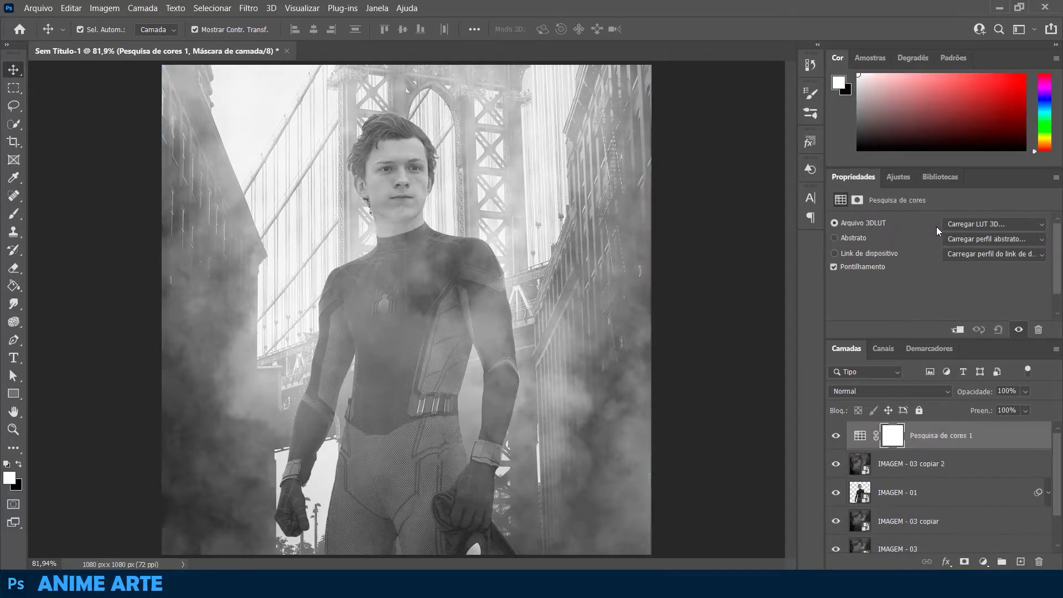
{"action": "left_click", "coordinate": [944, 224]}
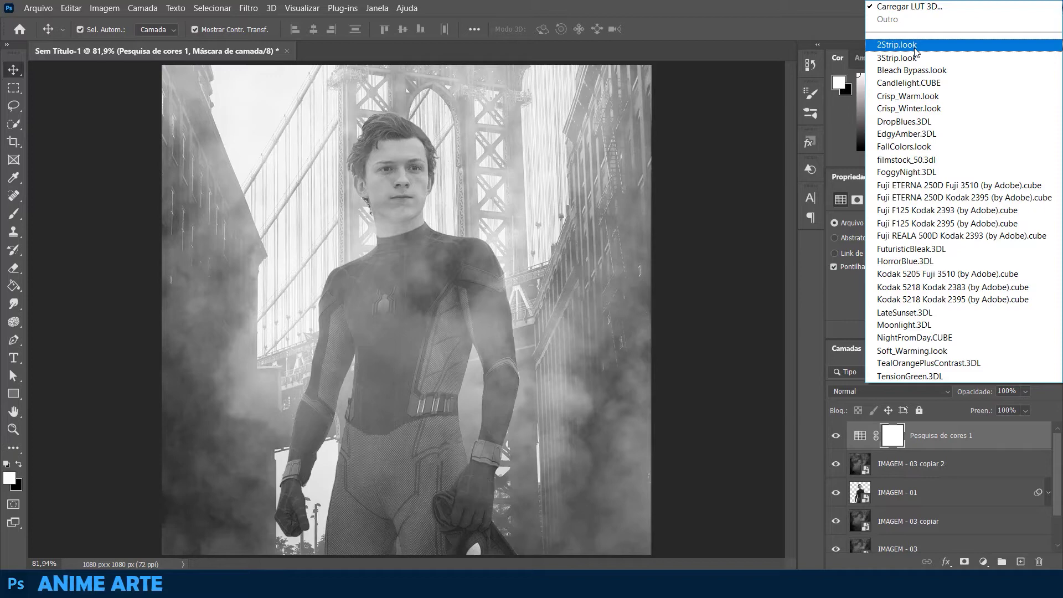
{"action": "left_click", "coordinate": [915, 45]}
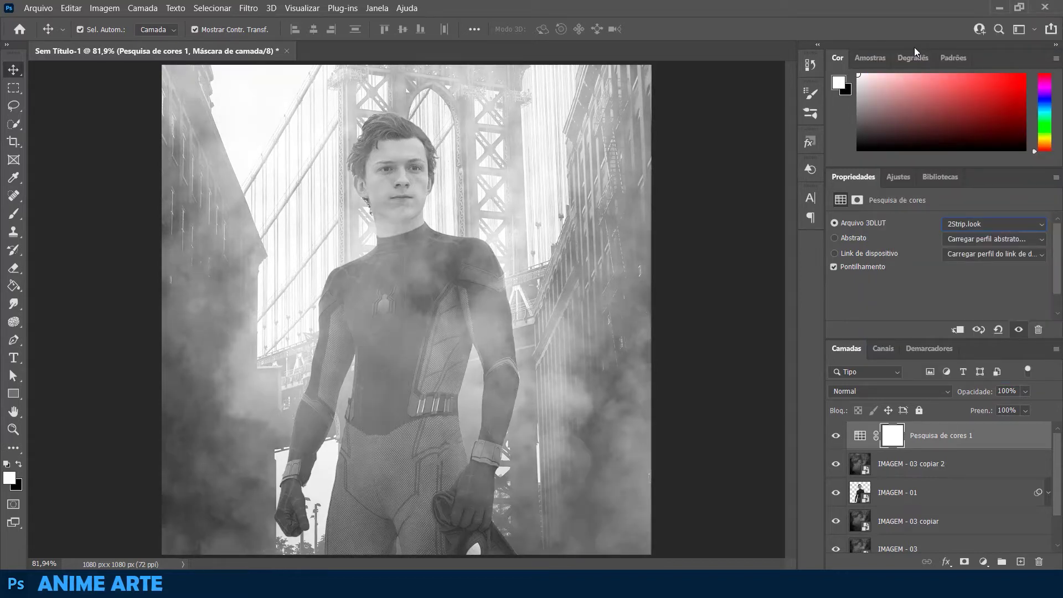
- Preview the LUTs in turn and settle on Fuji F125 Kodak 2393
{"action": "key", "text": "Down"}
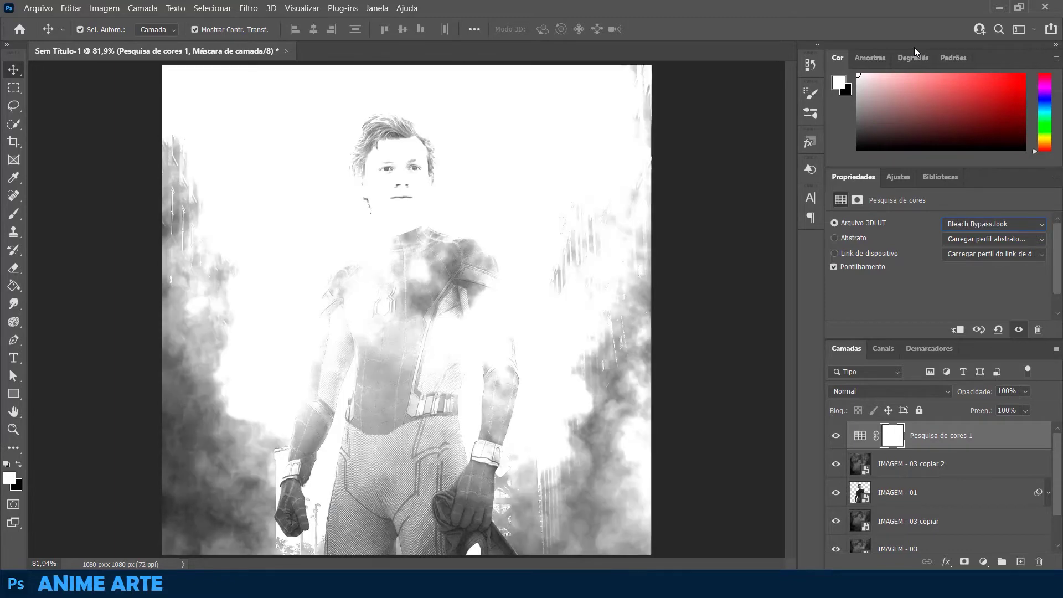
{"action": "key", "text": "Down"}
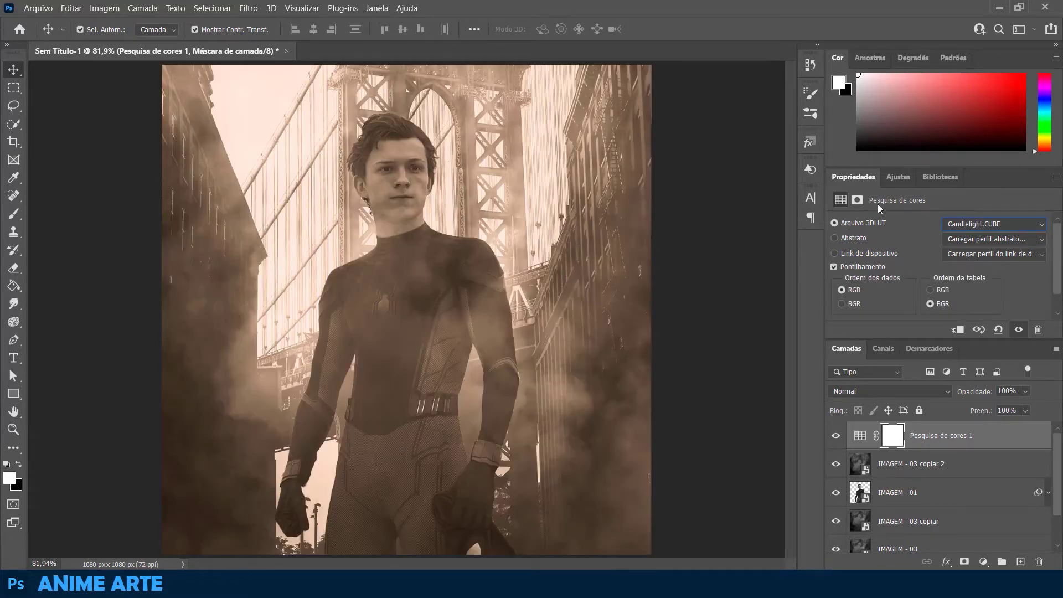
{"action": "key", "text": "Down"}
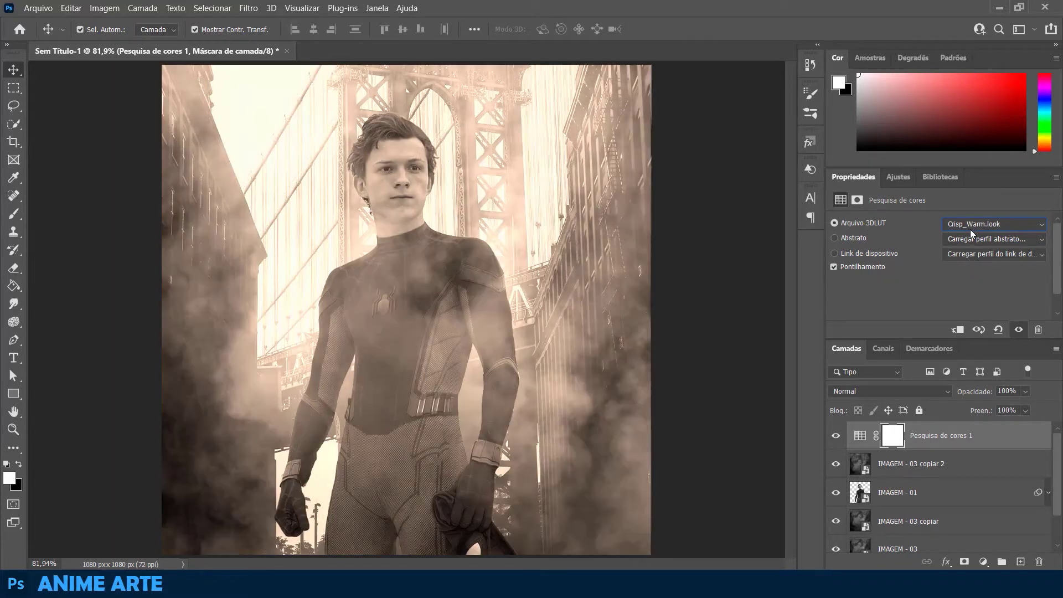
{"action": "key", "text": "Down"}
{"action": "key", "text": "Down"}
{"action": "key", "text": "Down"}
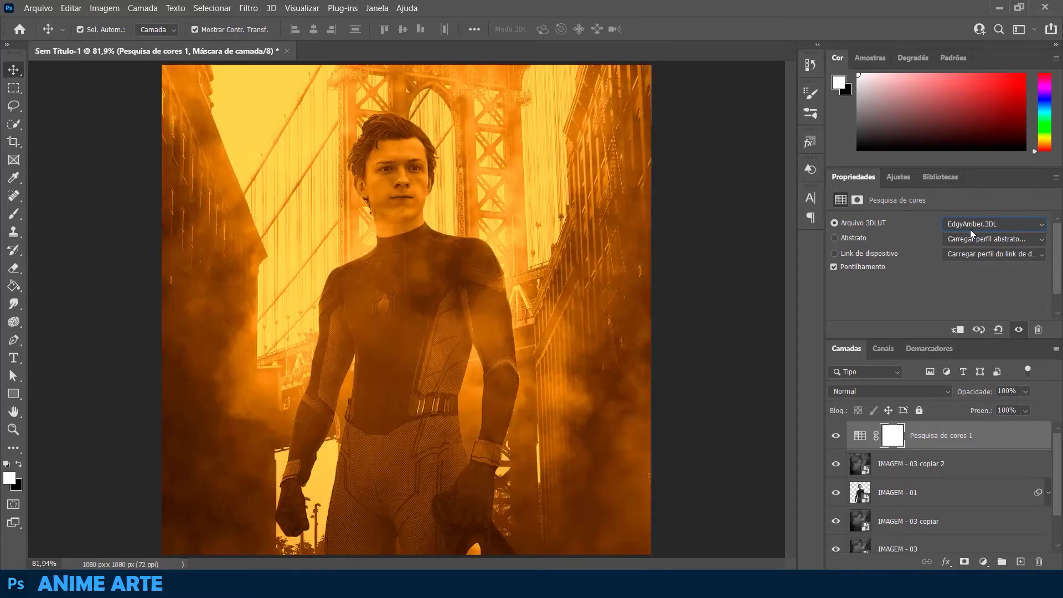
{"action": "key", "text": "Down"}
{"action": "key", "text": "Down"}
{"action": "key", "text": "Up"}
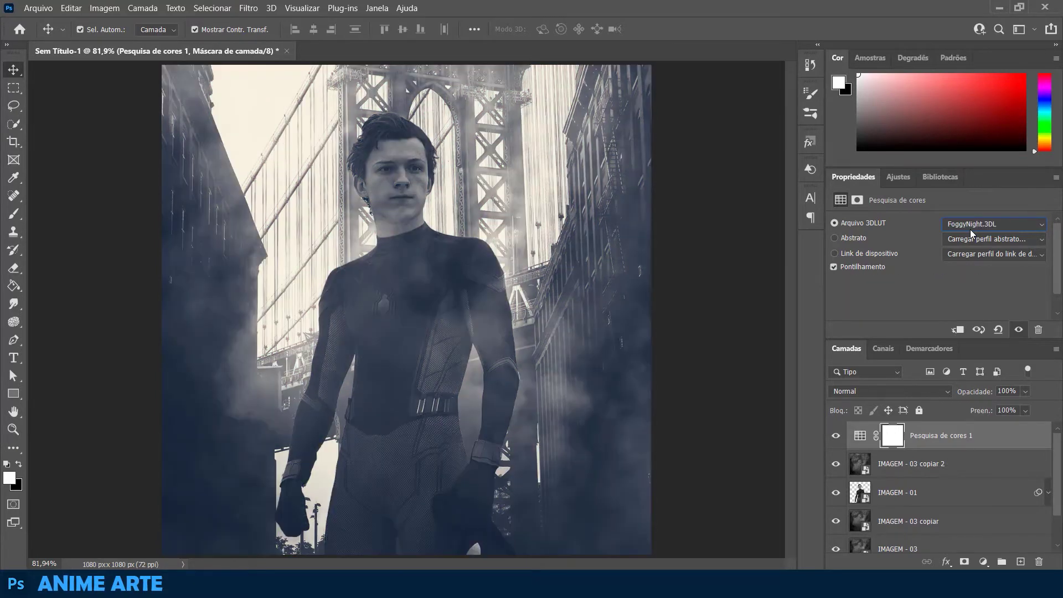
{"action": "key", "text": "Down"}
{"action": "key", "text": "Down"}
{"action": "key", "text": "Down"}
{"action": "key", "text": "Down"}
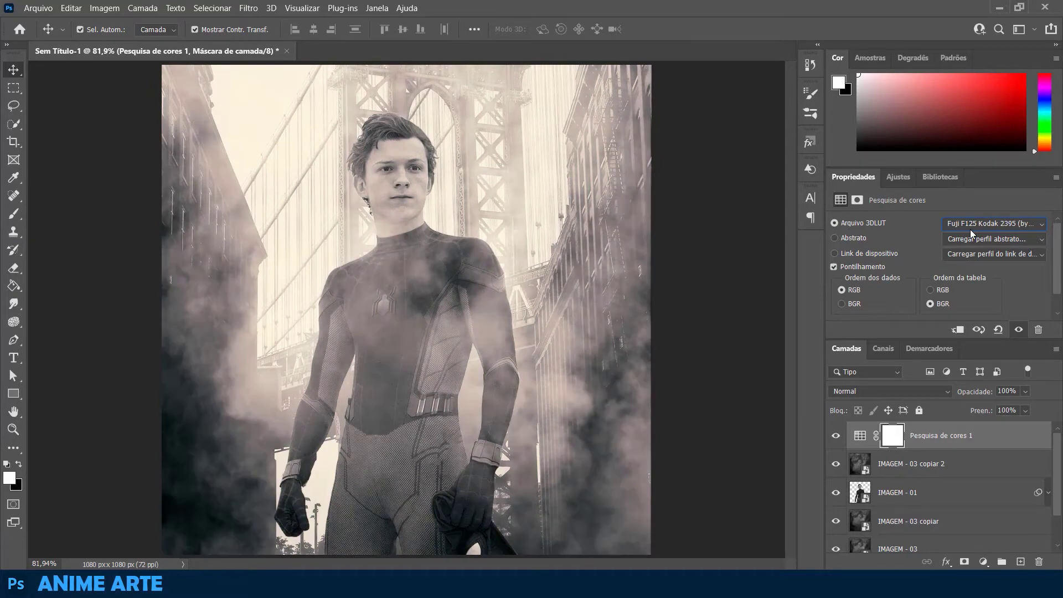
{"action": "key", "text": "Up"}
- Draw a rectangle around Spider-Man's body with the Rectangle Tool
{"action": "left_click", "coordinate": [13, 394]}
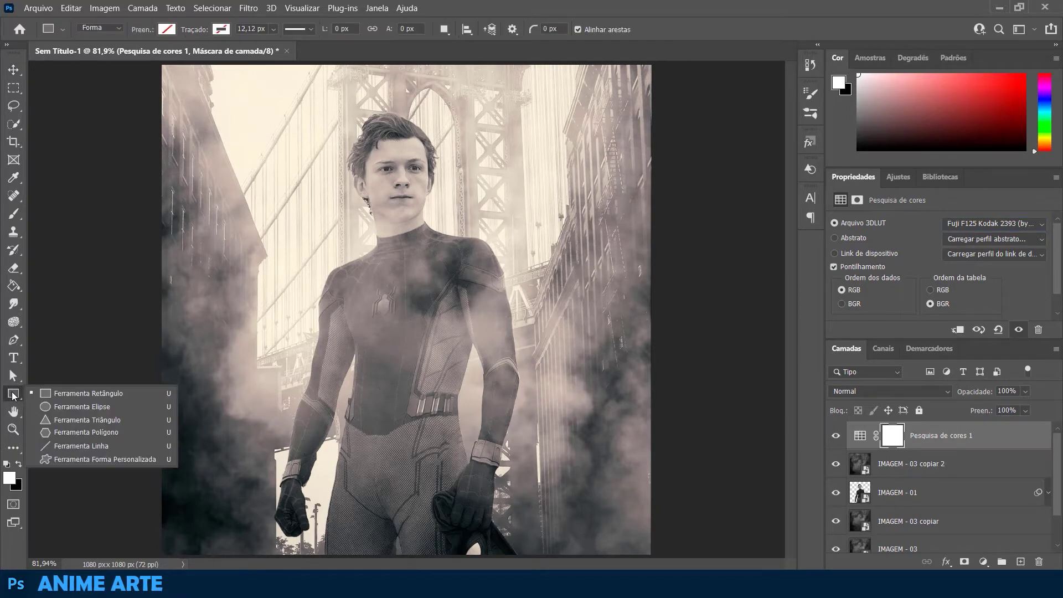
{"action": "left_click", "coordinate": [114, 396]}
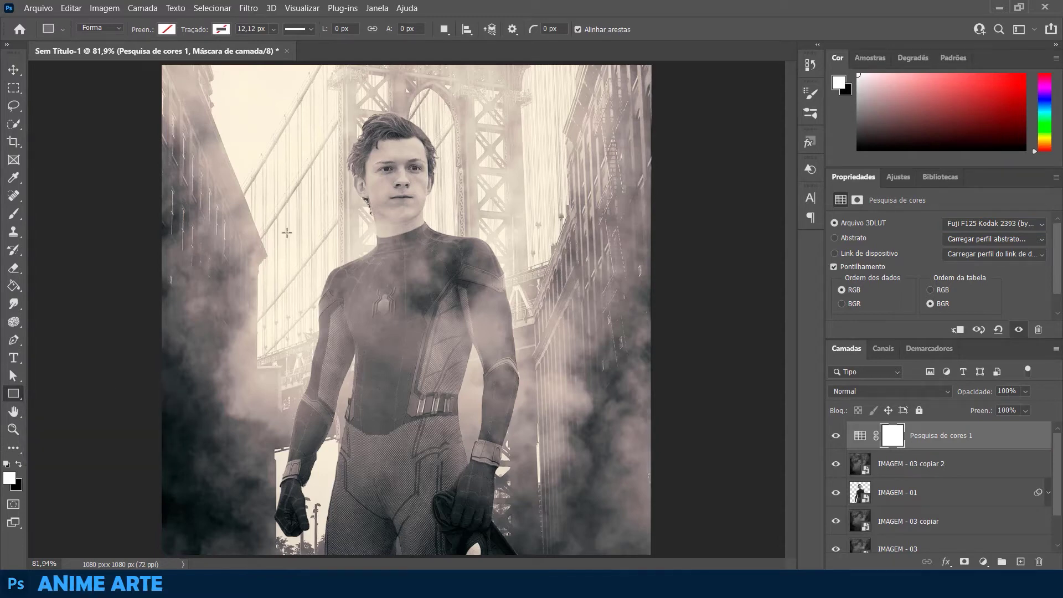
{"action": "left_click_drag", "start_coordinate": [329, 186], "coordinate": [487, 504]}
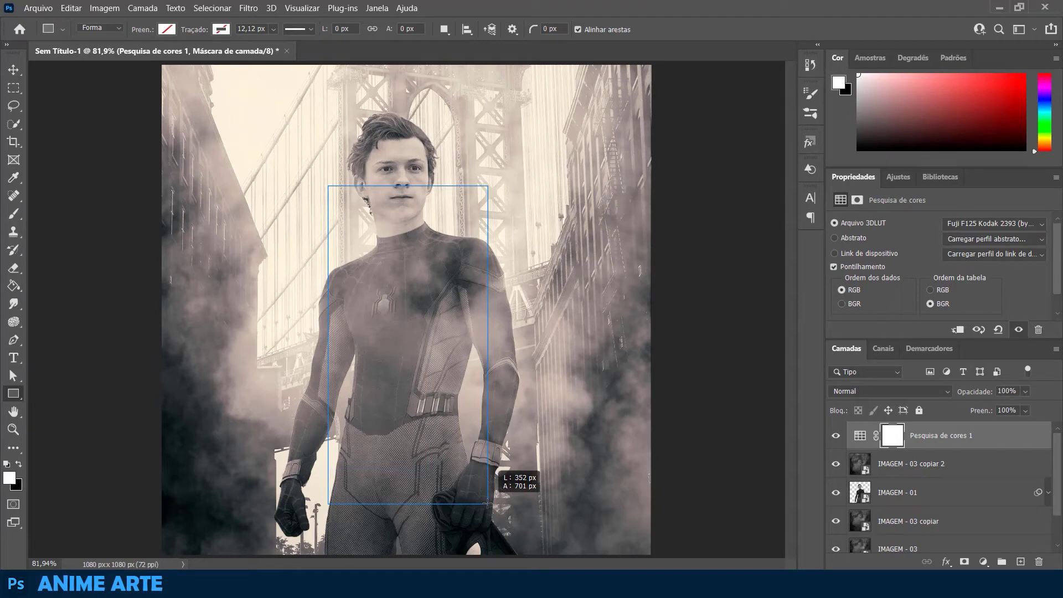
{"action": "left_click_drag", "start_coordinate": [488, 504], "coordinate": [488, 504]}
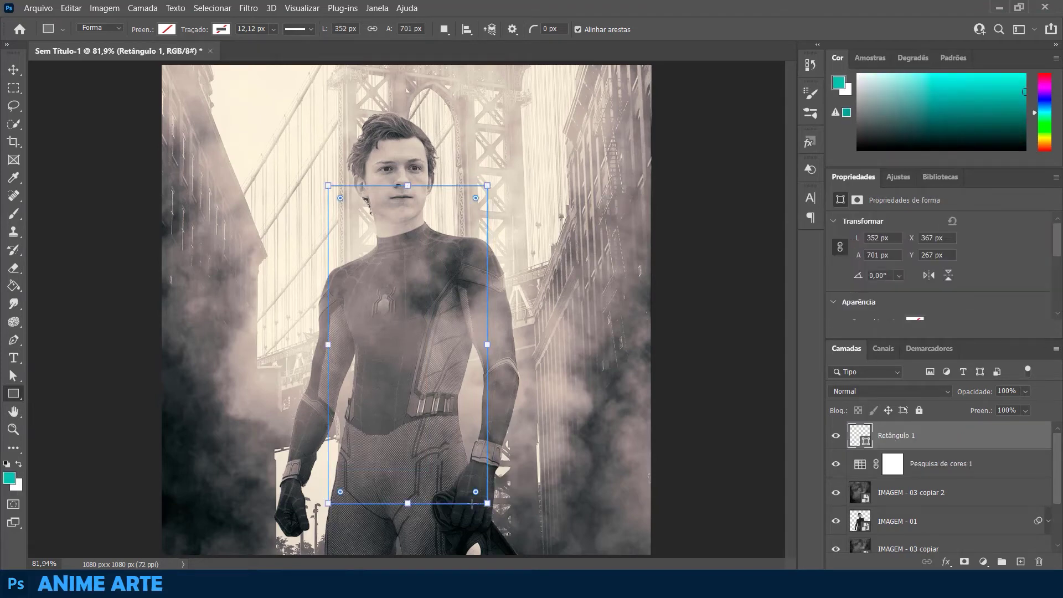
- Transform the rectangle to about 366 × 728 px, reaching above the head
{"action": "left_click", "coordinate": [14, 69]}
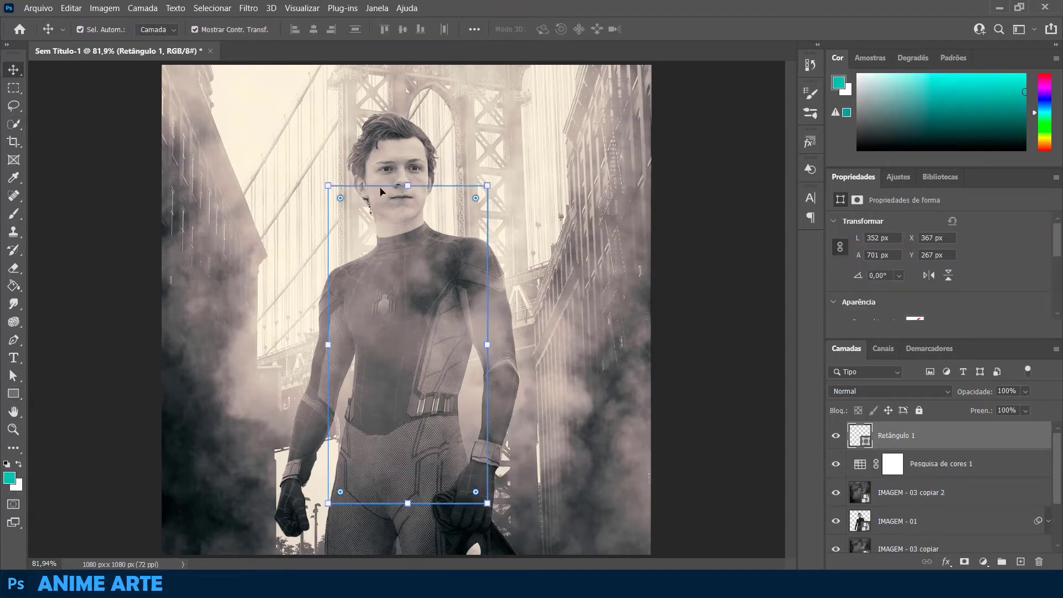
{"action": "key", "text": "ctrl+t"}
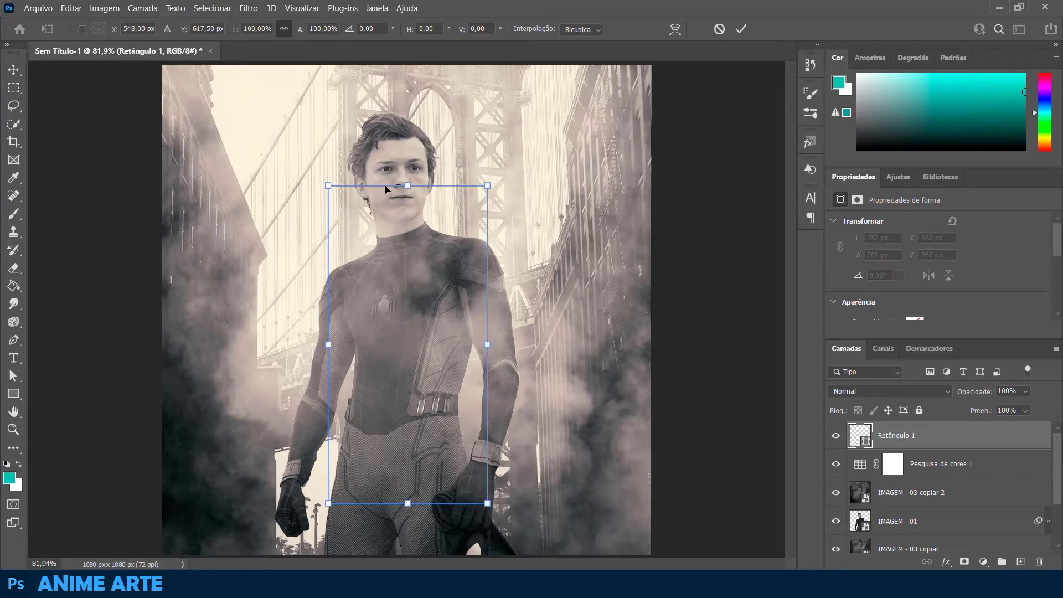
{"action": "left_click_drag", "start_coordinate": [386, 186], "coordinate": [385, 168]}
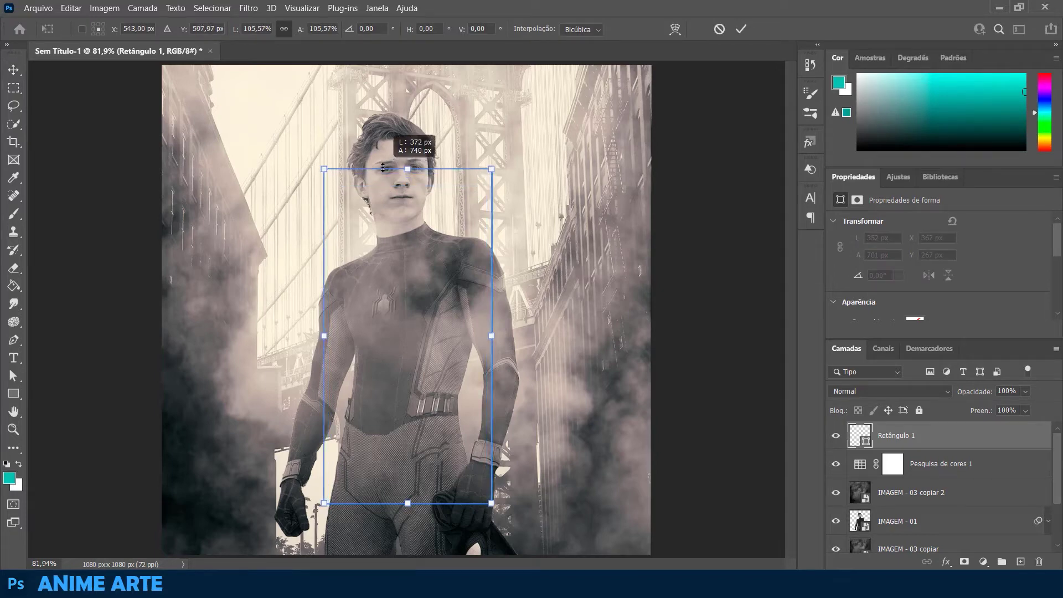
{"action": "left_click_drag", "start_coordinate": [493, 333], "coordinate": [488, 330]}
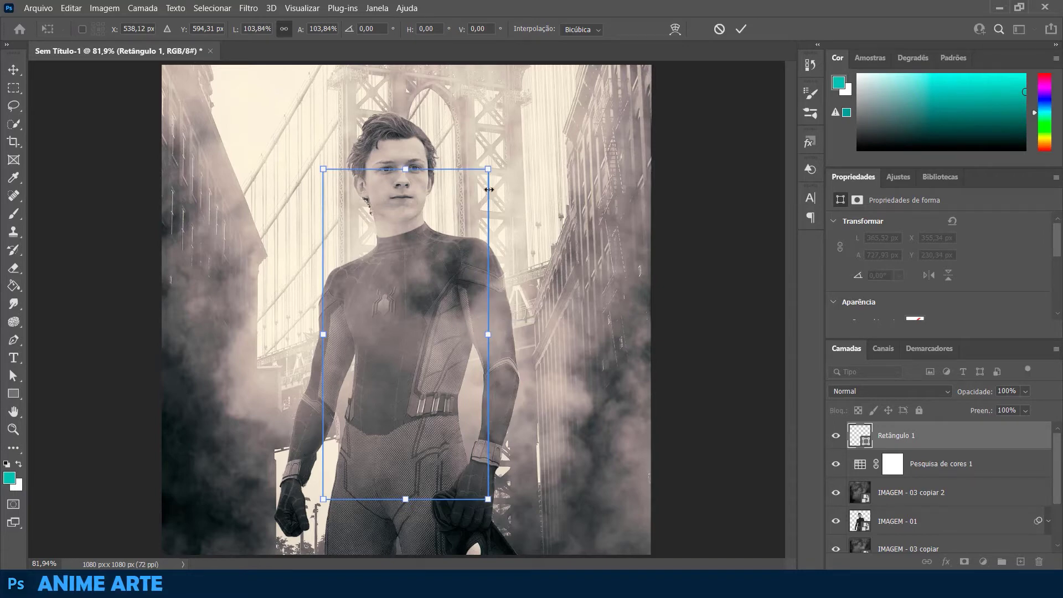
{"action": "left_click", "coordinate": [14, 393]}
{"action": "left_click", "coordinate": [167, 29]}
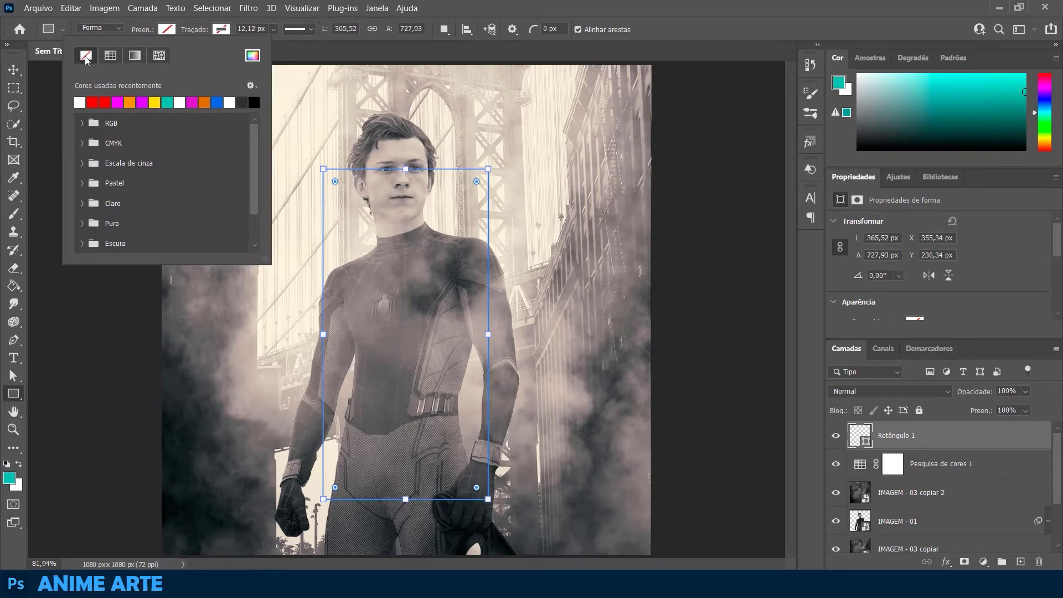
- Give Retângulo 1 a thin red 5.71 px stroke and shift it up-left to X 323, Y 202
{"action": "left_click", "coordinate": [218, 30]}
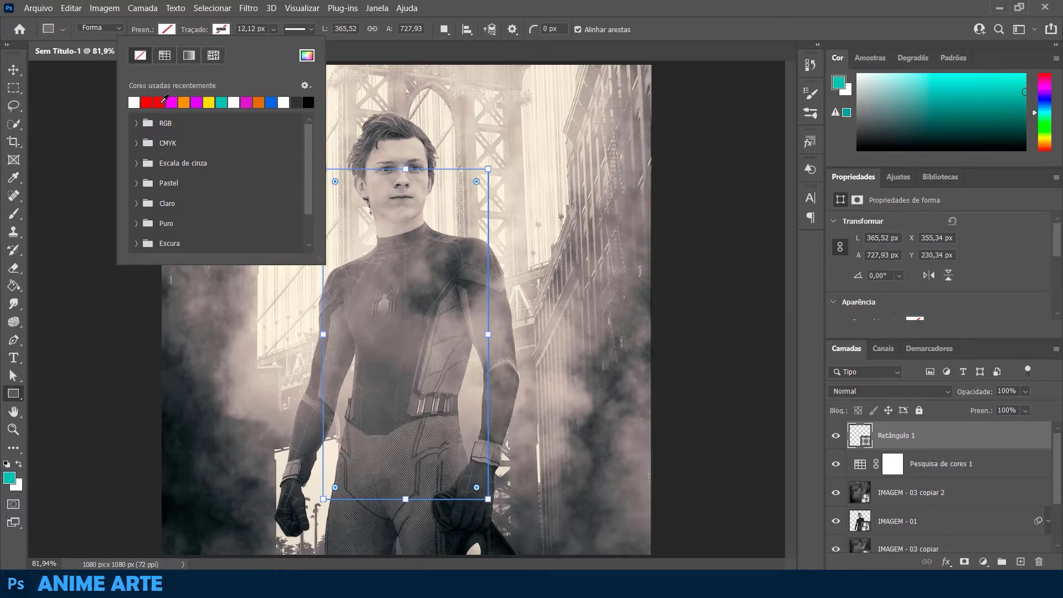
{"action": "left_click", "coordinate": [161, 102]}
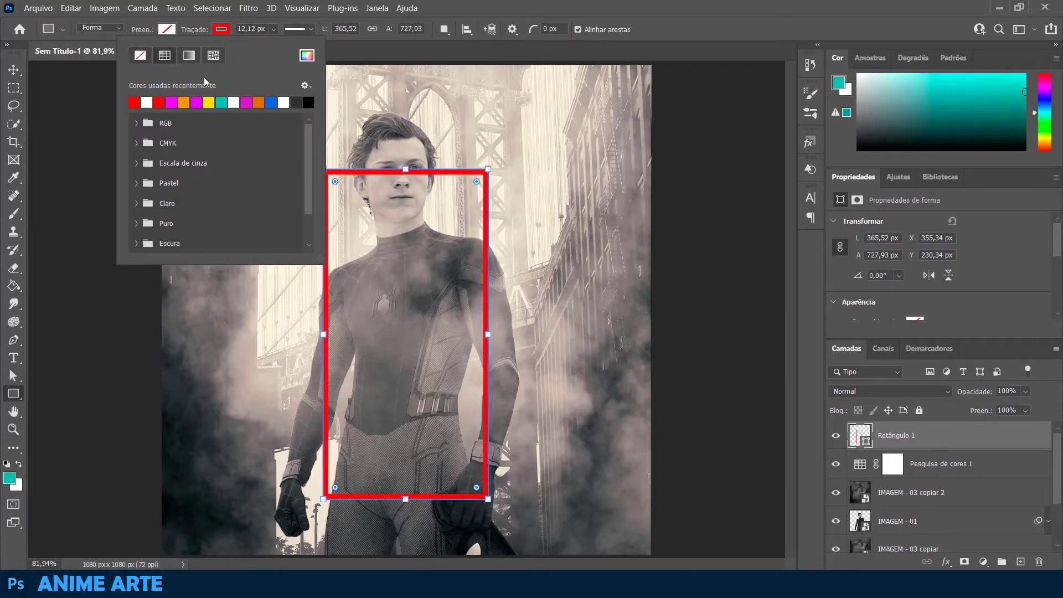
{"action": "left_click", "coordinate": [274, 29]}
{"action": "left_click_drag", "start_coordinate": [278, 45], "coordinate": [273, 45]}
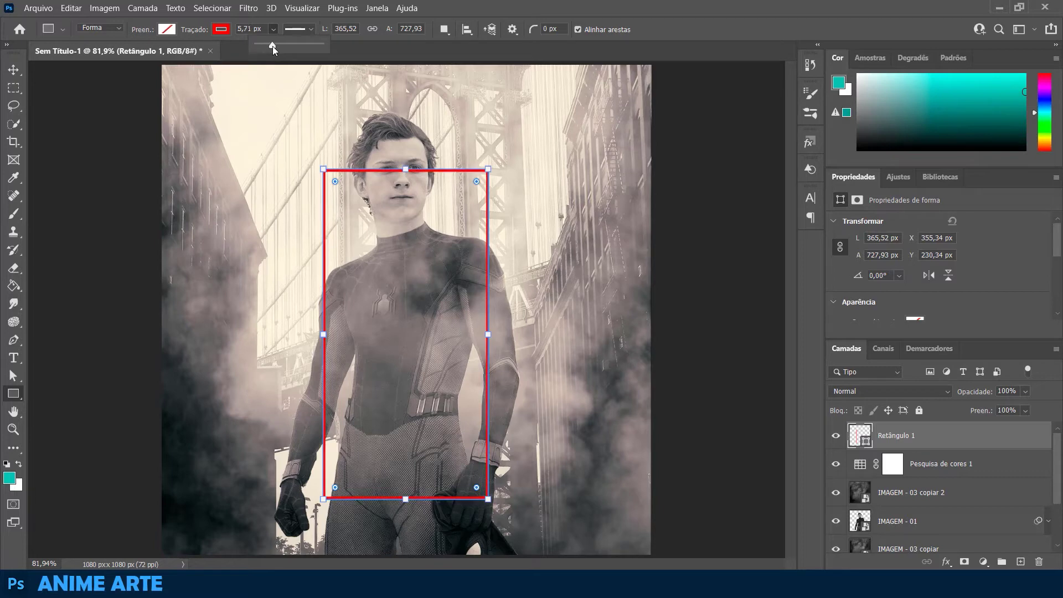
{"action": "left_click", "coordinate": [8, 70]}
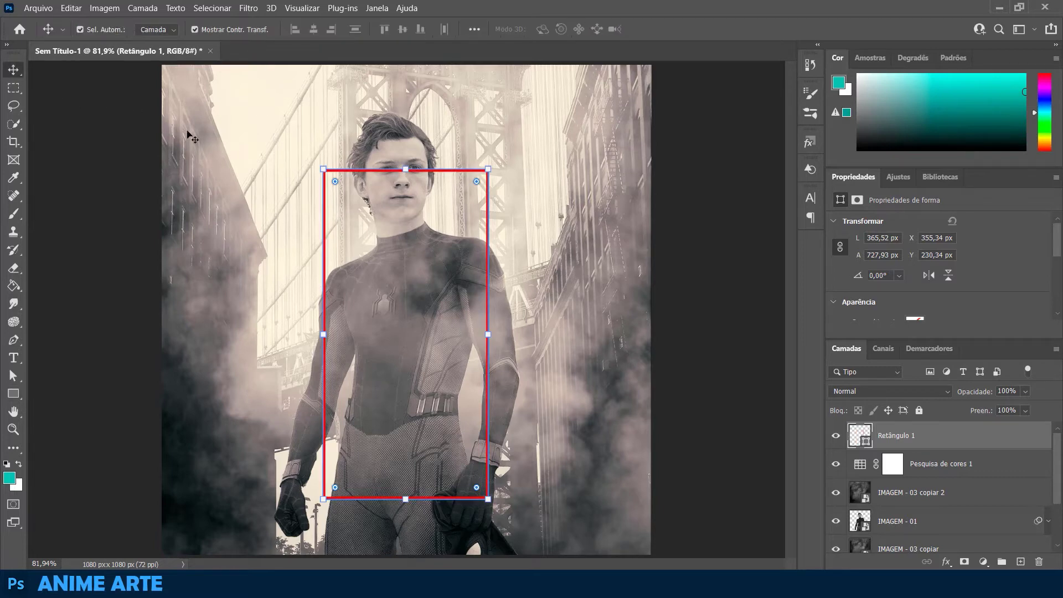
{"action": "left_click_drag", "start_coordinate": [448, 172], "coordinate": [435, 161]}
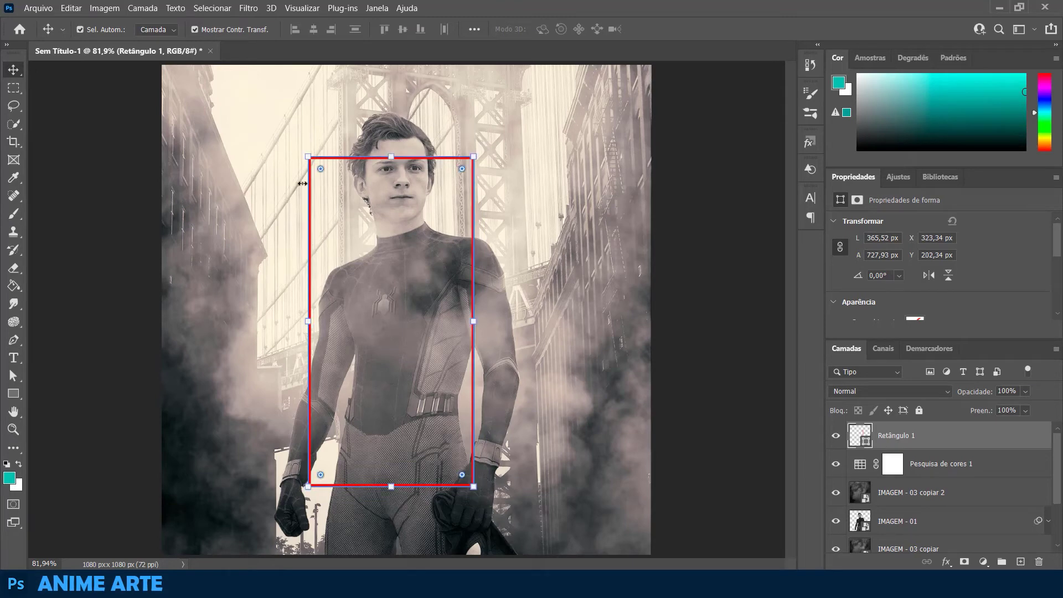
- Add a layer mask to Retângulo 1 and pick the Brush with black foreground
{"action": "left_click", "coordinate": [121, 190]}
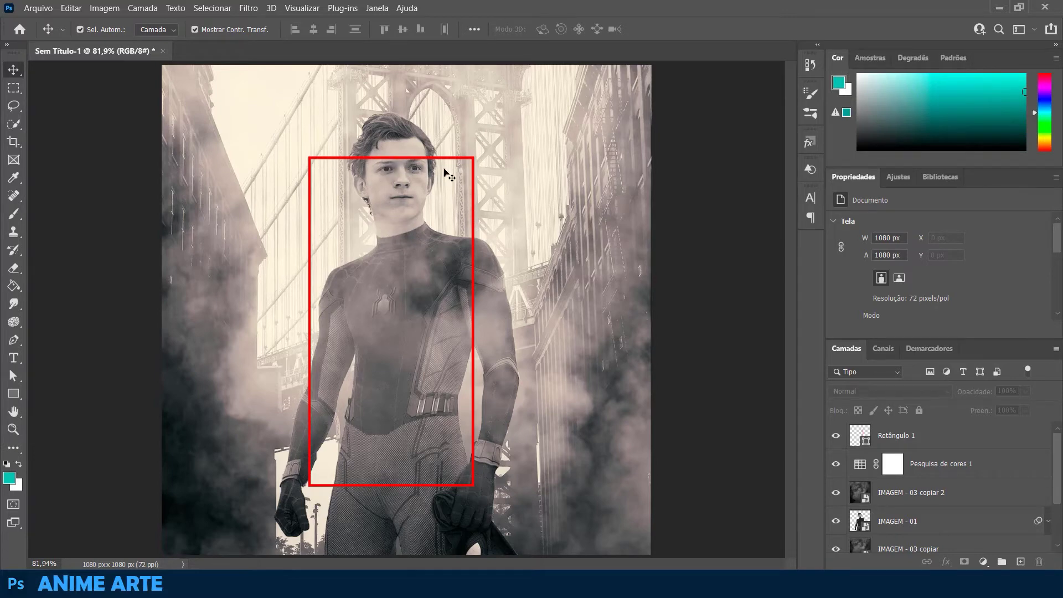
{"action": "left_click", "coordinate": [917, 440]}
{"action": "left_click", "coordinate": [964, 562]}
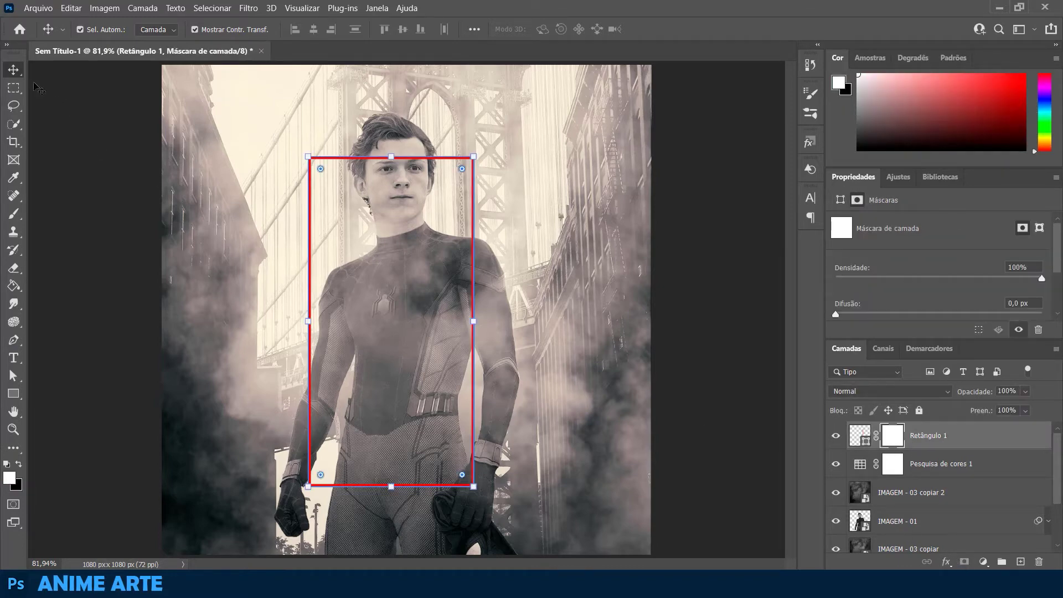
{"action": "left_click", "coordinate": [14, 214]}
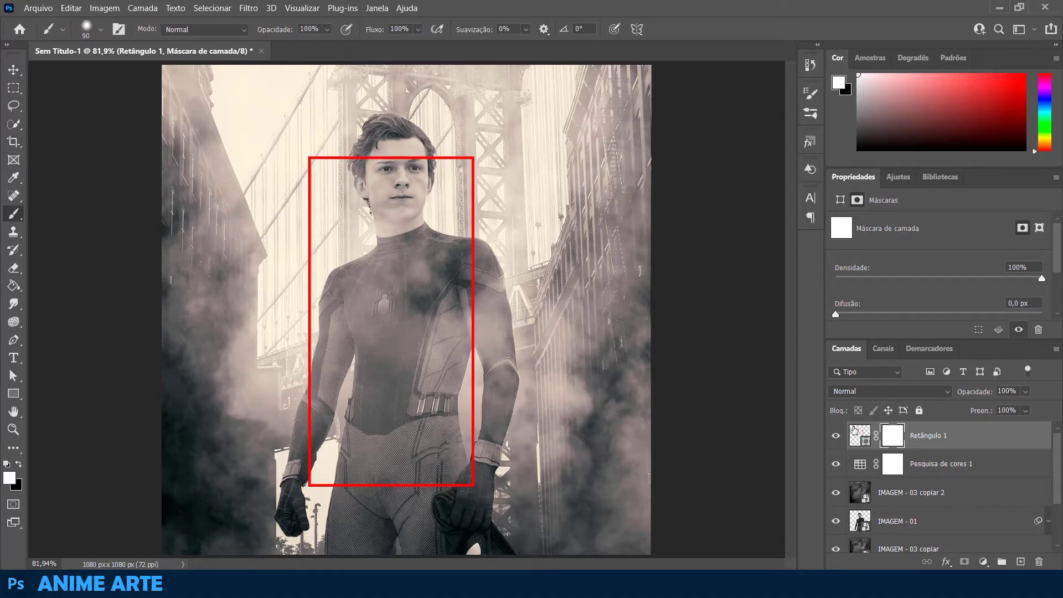
{"action": "left_click", "coordinate": [19, 465]}
- Mask out the frame's top edge across the hair with a 35 px brush
{"action": "key", "text": "ctrl+plus"}
{"action": "key", "text": "ctrl+plus"}
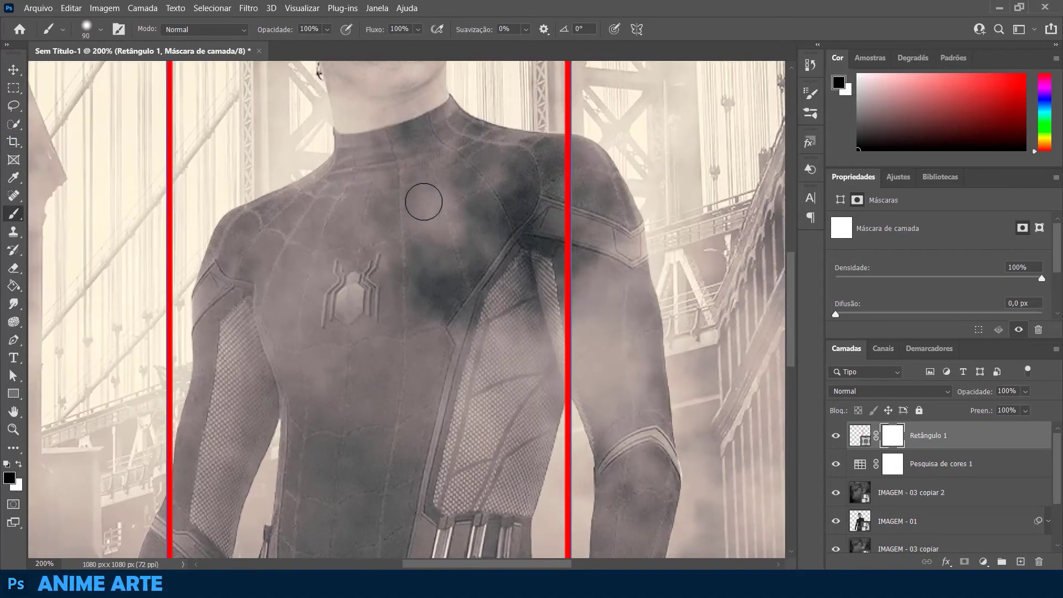
{"action": "scroll", "coordinate": [424, 315], "scroll_direction": "up", "scroll_amount": 5}
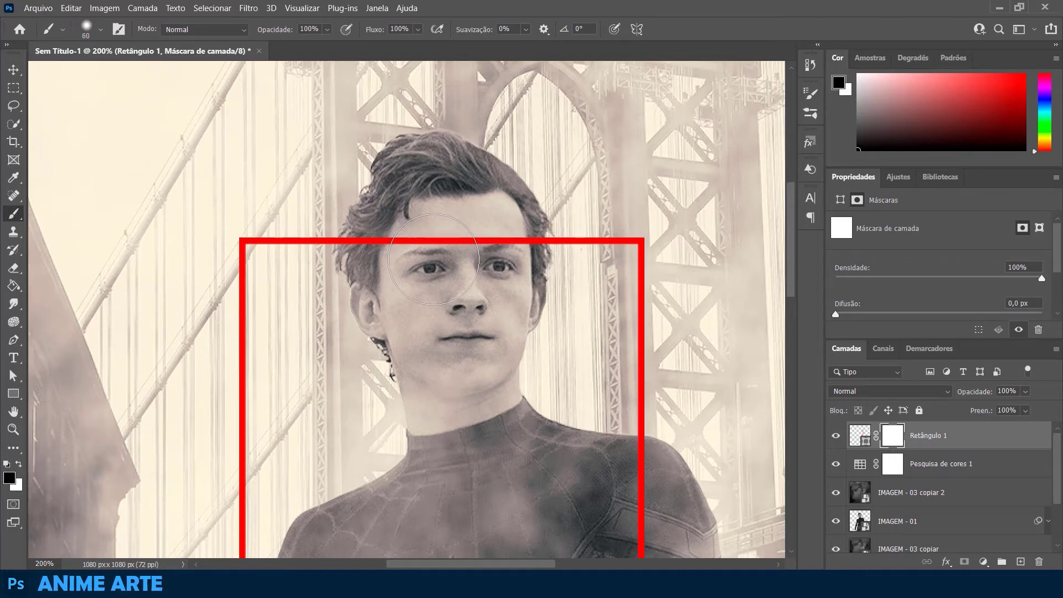
{"action": "key", "text": "bracketleft"}
{"action": "key", "text": "bracketleft"}
{"action": "key", "text": "bracketleft"}
{"action": "left_click", "coordinate": [361, 242]}
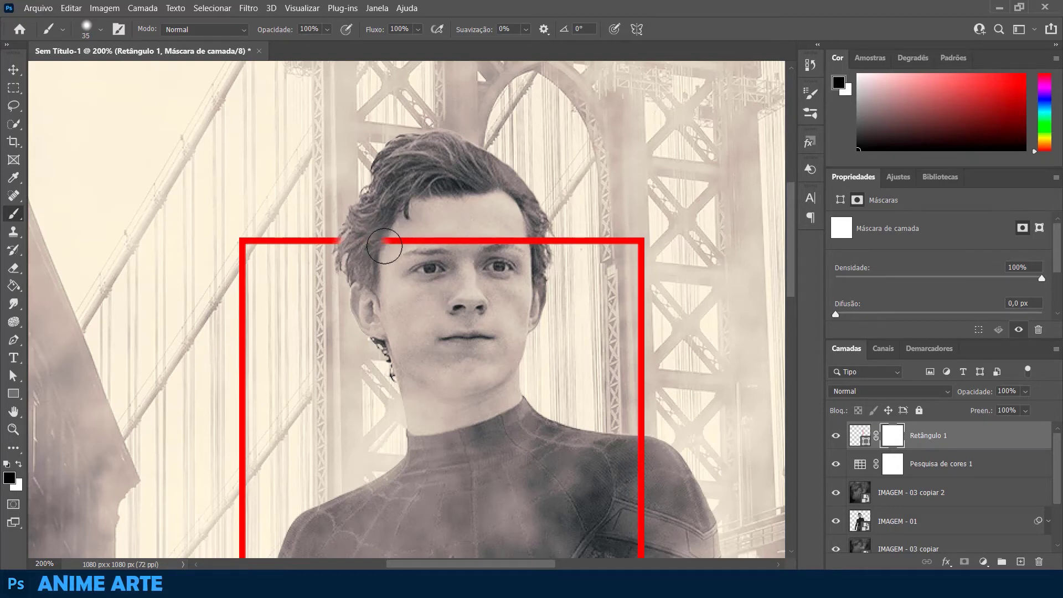
{"action": "left_click_drag", "start_coordinate": [384, 246], "coordinate": [530, 252]}
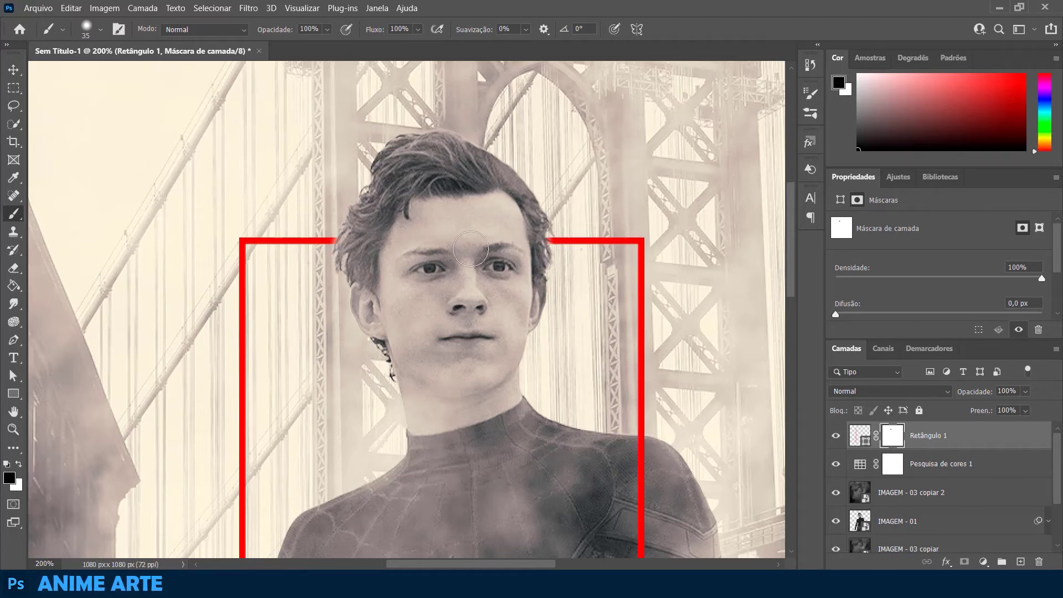
{"action": "key", "text": "ctrl+0"}
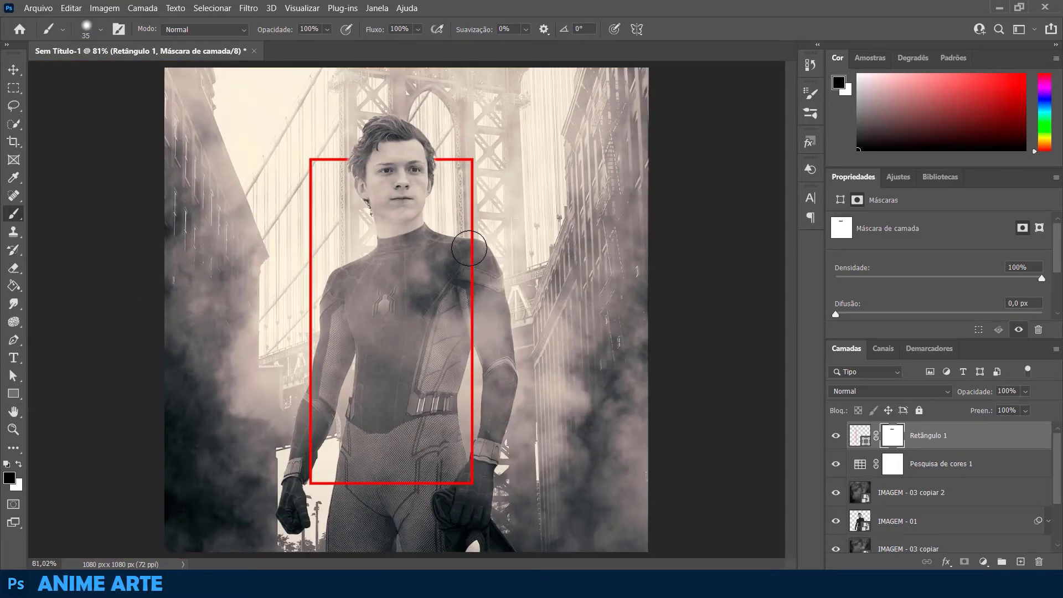
{"action": "left_click", "coordinate": [7, 71]}
{"action": "left_click", "coordinate": [56, 104]}
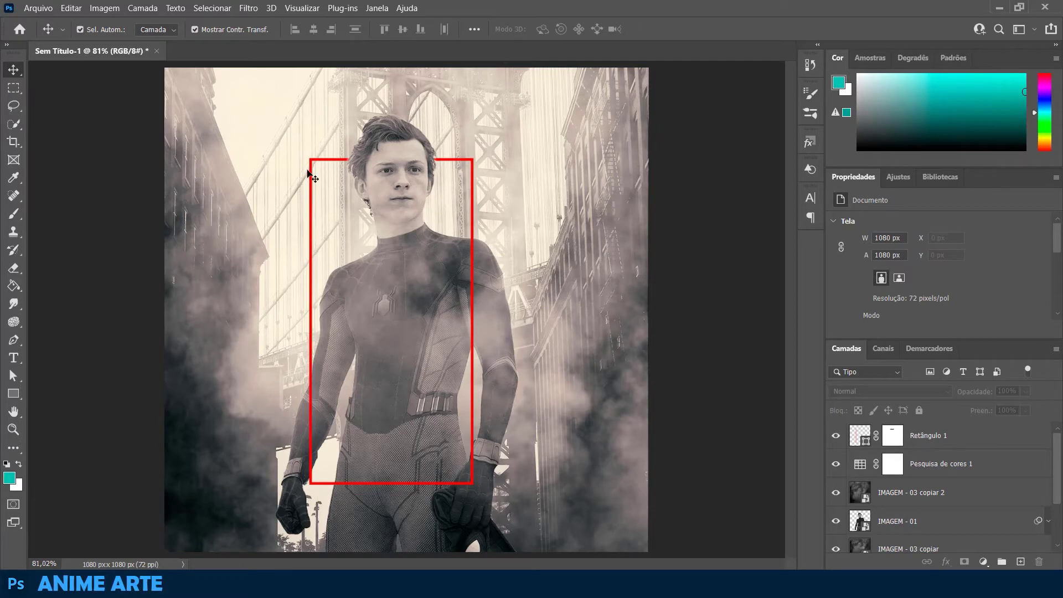
- Open Retângulo 1's Layer Style and enable a white Color Overlay
{"action": "left_click", "coordinate": [1011, 441]}
{"action": "double_click", "coordinate": [1010, 441]}
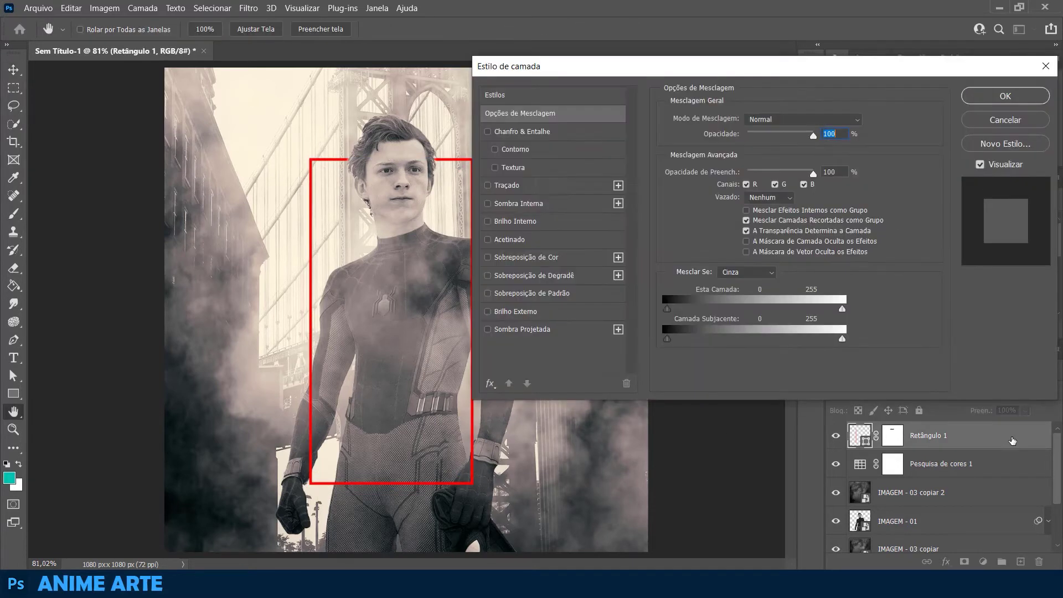
{"action": "left_click_drag", "start_coordinate": [619, 69], "coordinate": [617, 54]}
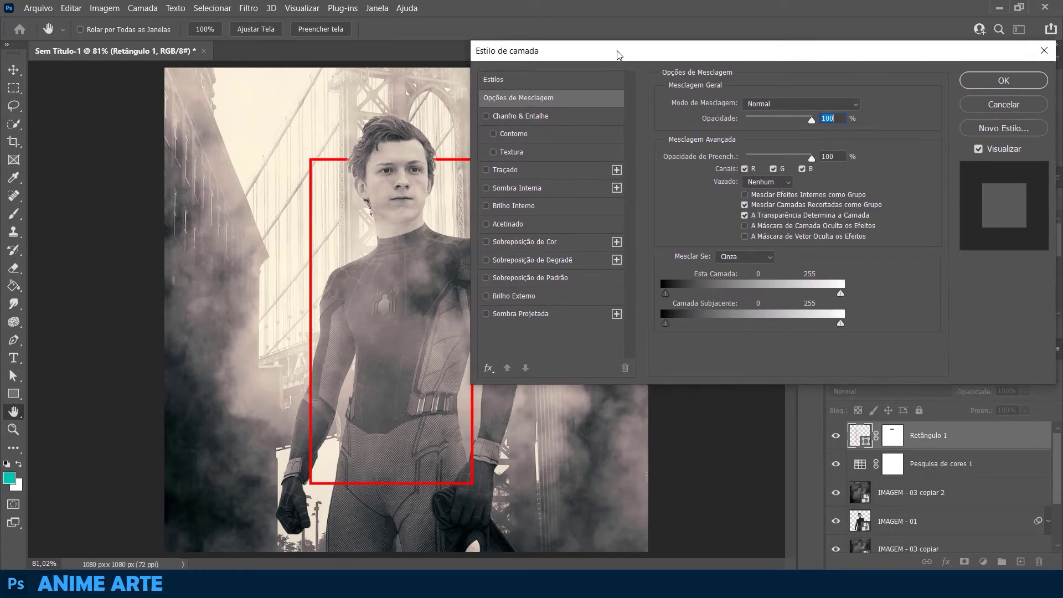
{"action": "left_click", "coordinate": [540, 247]}
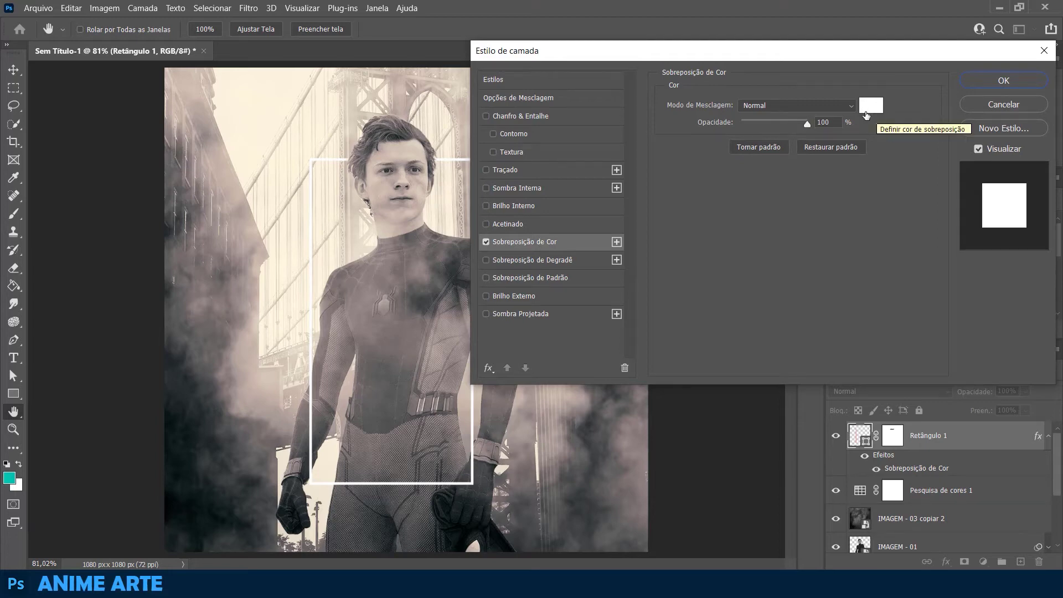
- Add a pure red Outer Glow of about 13 px to the frame
{"action": "left_click", "coordinate": [519, 298]}
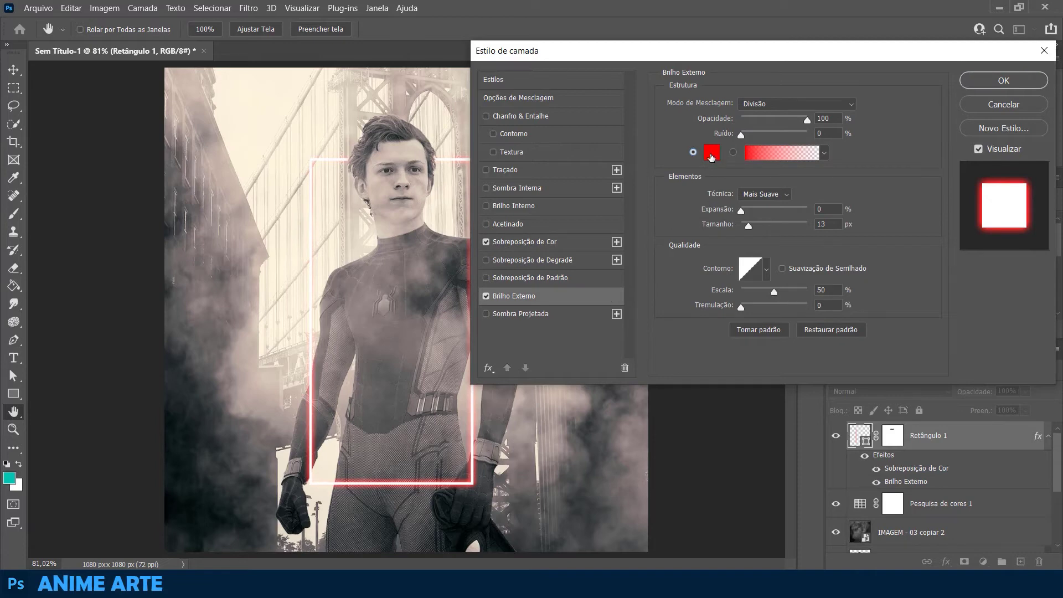
{"action": "left_click", "coordinate": [712, 153]}
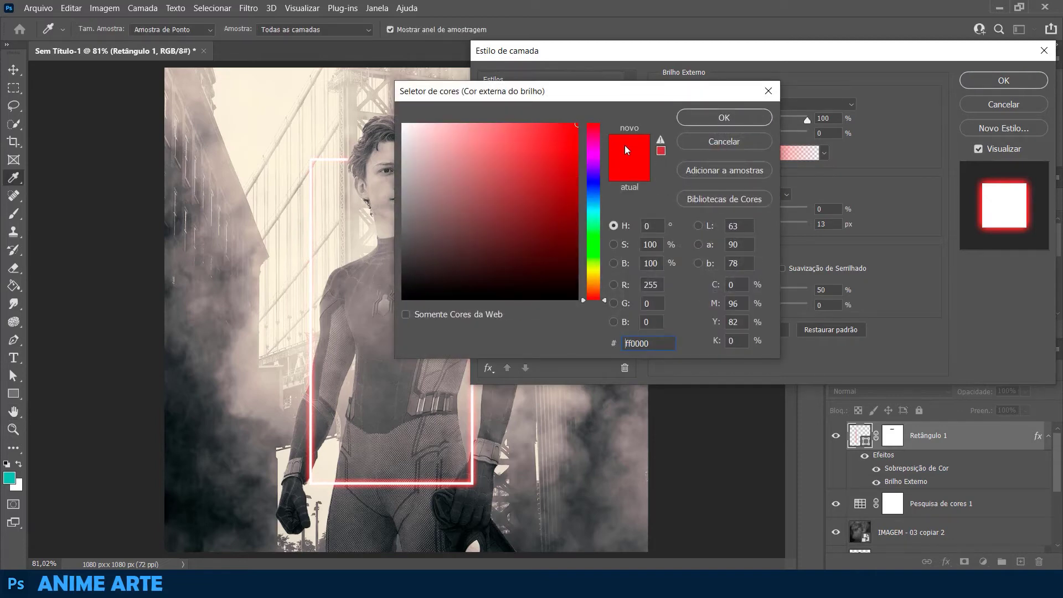
{"action": "left_click", "coordinate": [578, 125]}
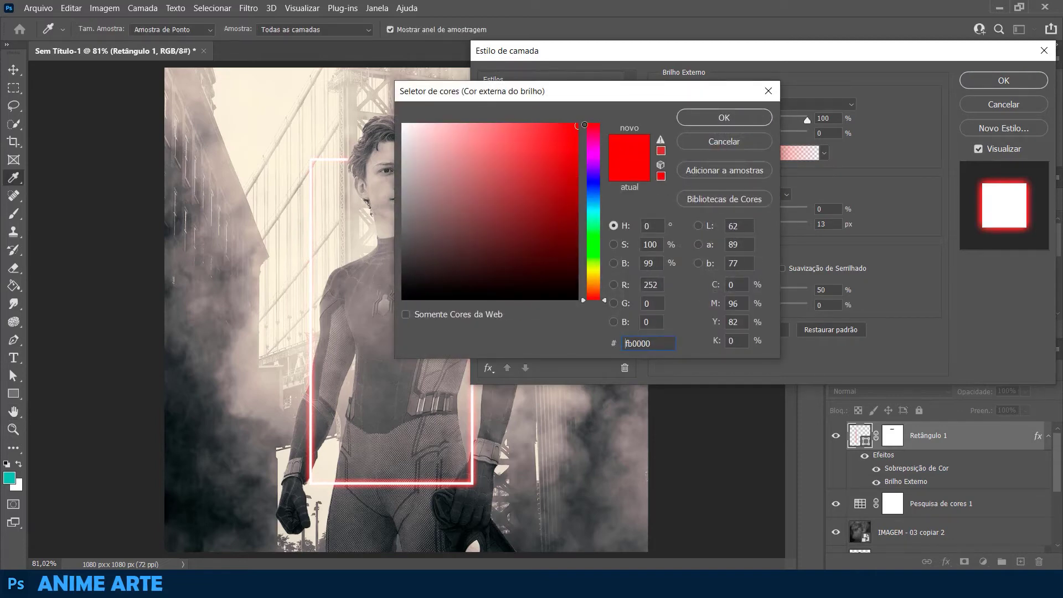
{"action": "left_click", "coordinate": [701, 119]}
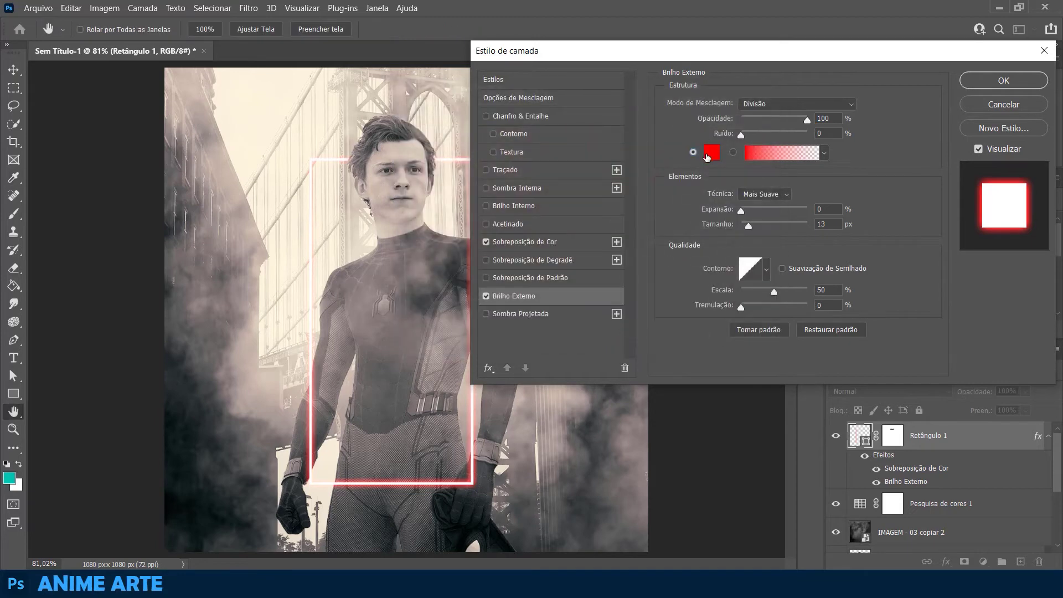
{"action": "left_click_drag", "start_coordinate": [749, 228], "coordinate": [748, 228]}
{"action": "left_click", "coordinate": [749, 226]}
- Add a red Inner Glow to the frame and apply the layer style
{"action": "left_click", "coordinate": [739, 256]}
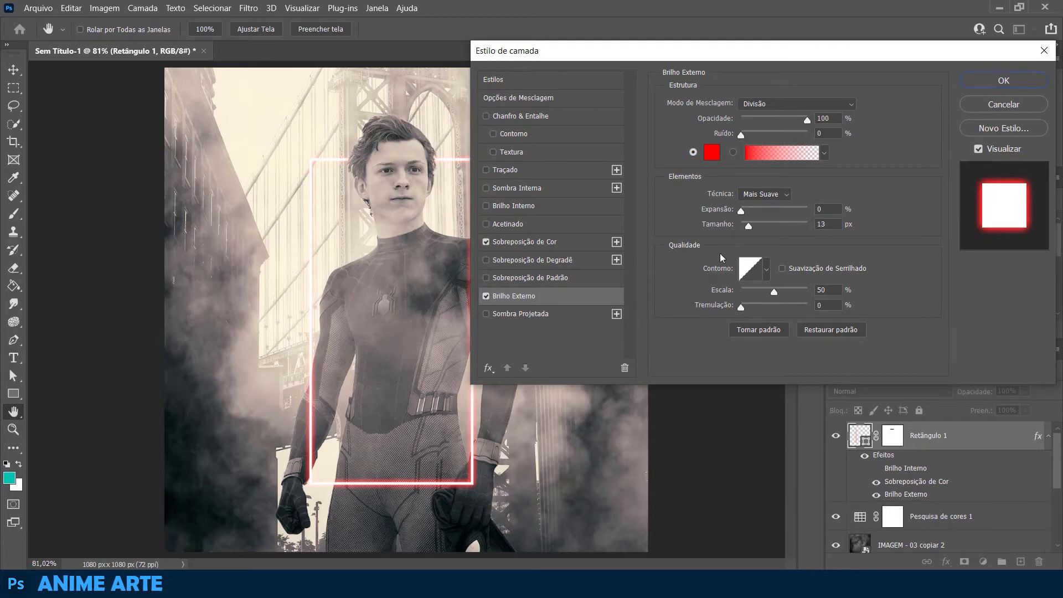
{"action": "left_click", "coordinate": [510, 208]}
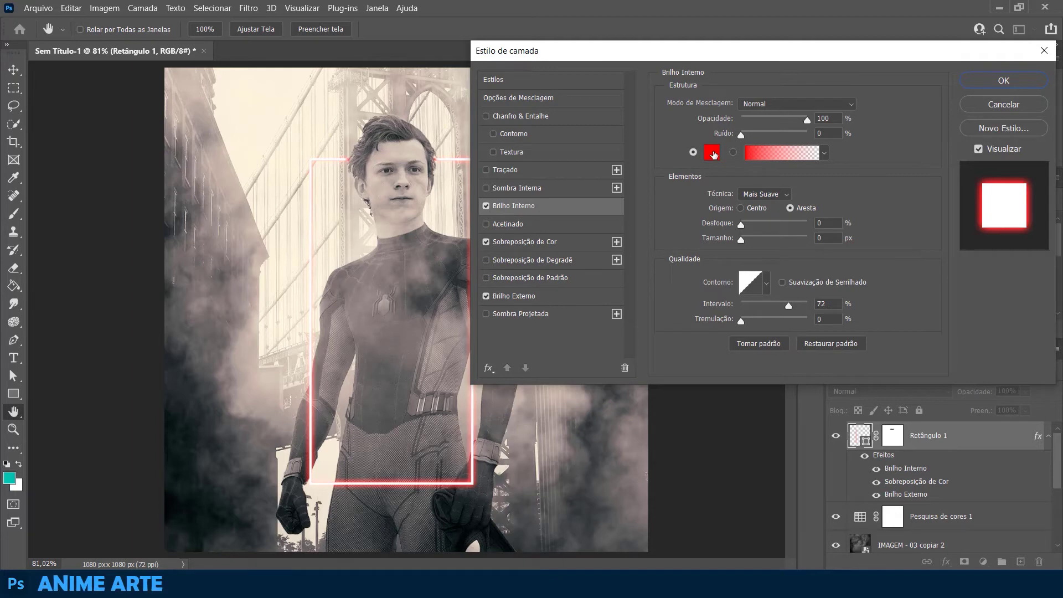
{"action": "left_click", "coordinate": [714, 155]}
{"action": "left_click", "coordinate": [691, 121]}
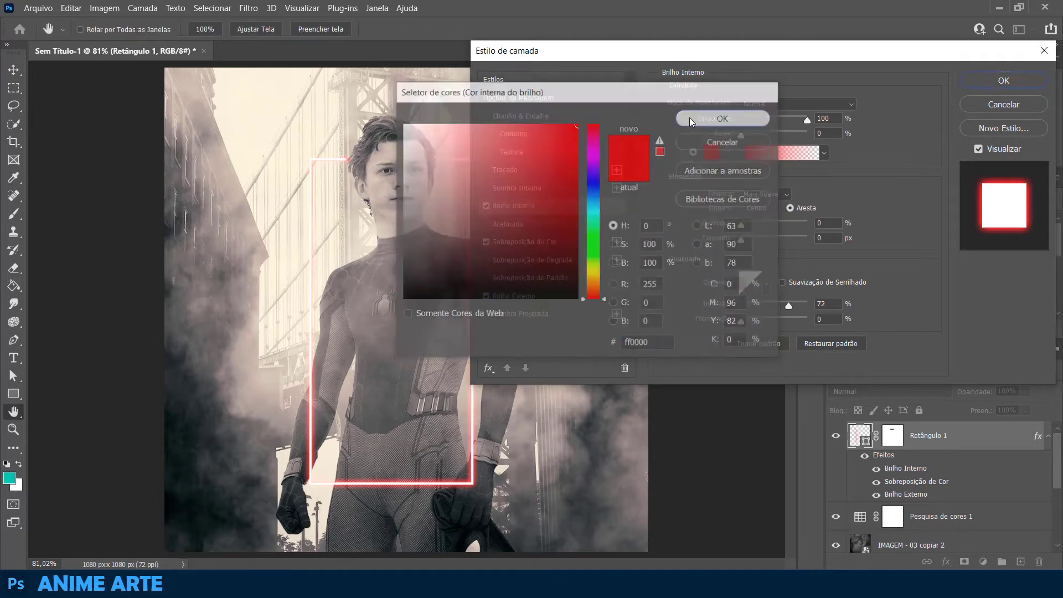
{"action": "left_click", "coordinate": [989, 83]}
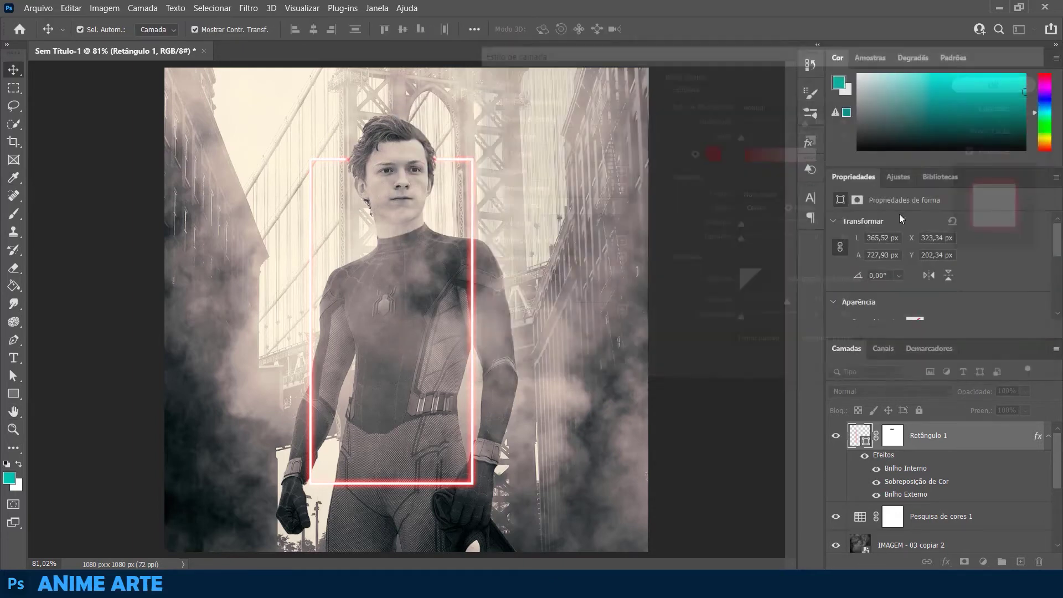
{"action": "left_click", "coordinate": [719, 289]}
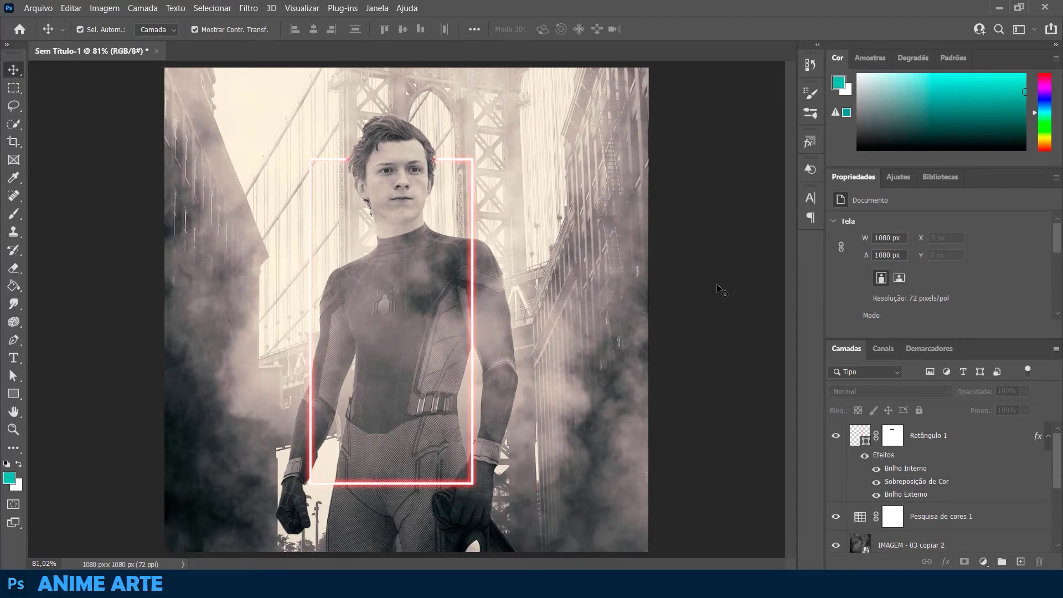
- Create a new empty layer, Camada 1, above the frame and select the Brush
{"action": "left_click", "coordinate": [1048, 436]}
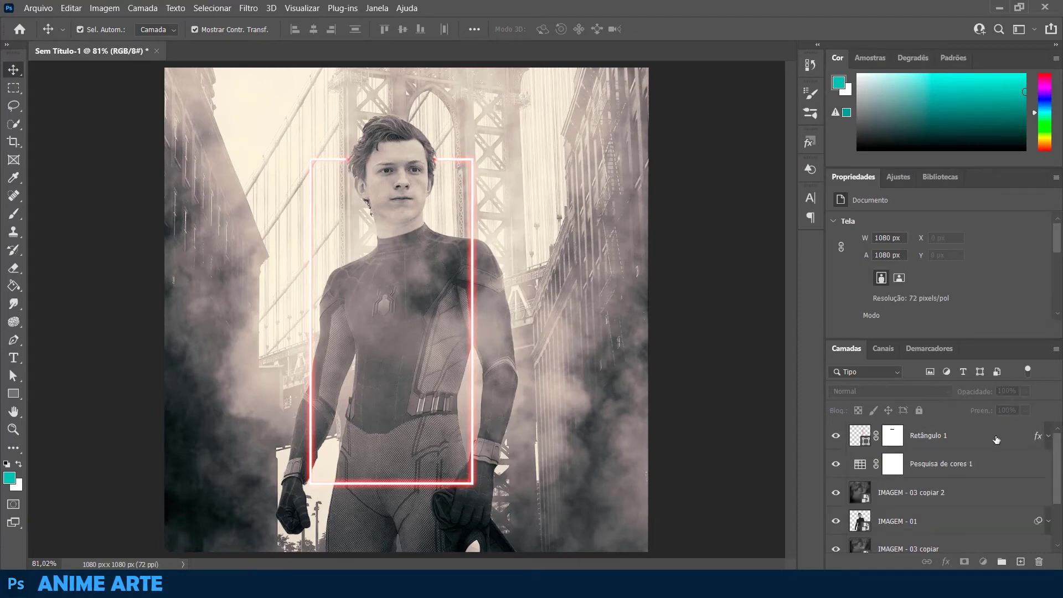
{"action": "left_click", "coordinate": [1001, 441]}
{"action": "left_click", "coordinate": [1020, 561]}
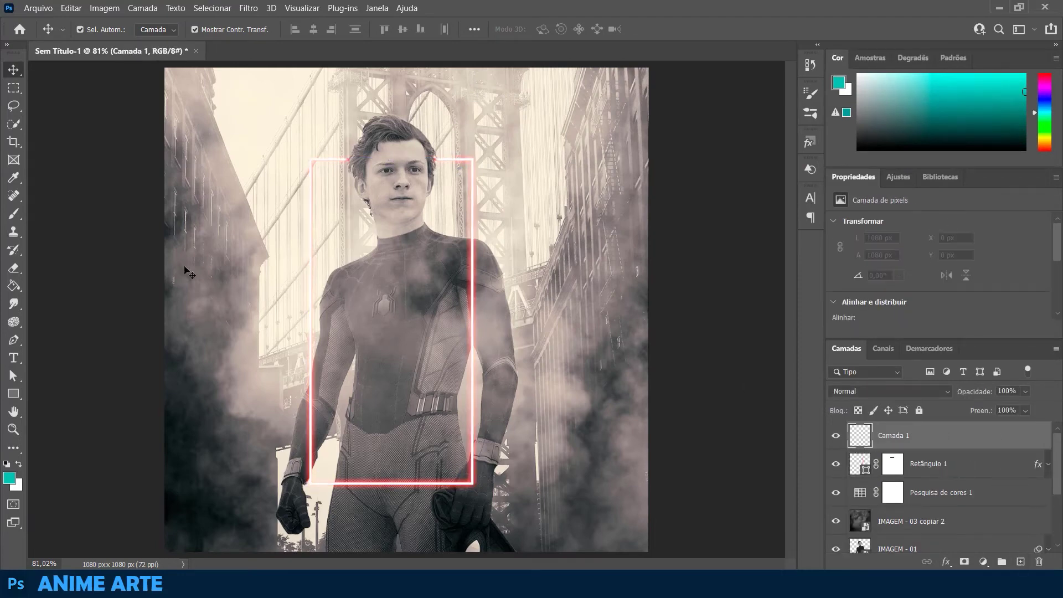
{"action": "left_click", "coordinate": [14, 215]}
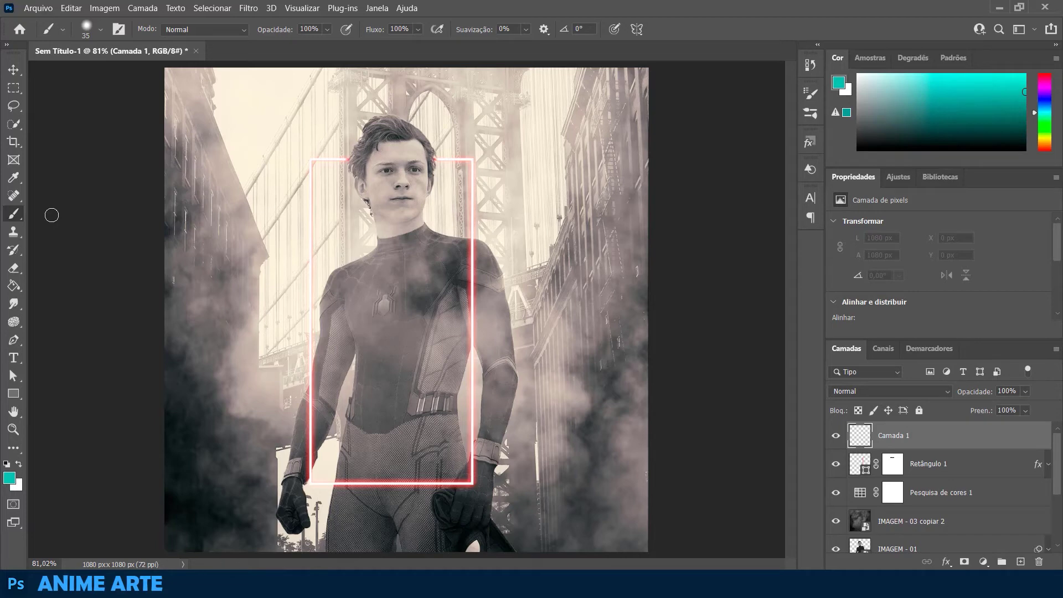
- Choose the Cherry_Bomb splatter brush Sampled Brush 114 at 1000 px
{"action": "left_click", "coordinate": [100, 30]}
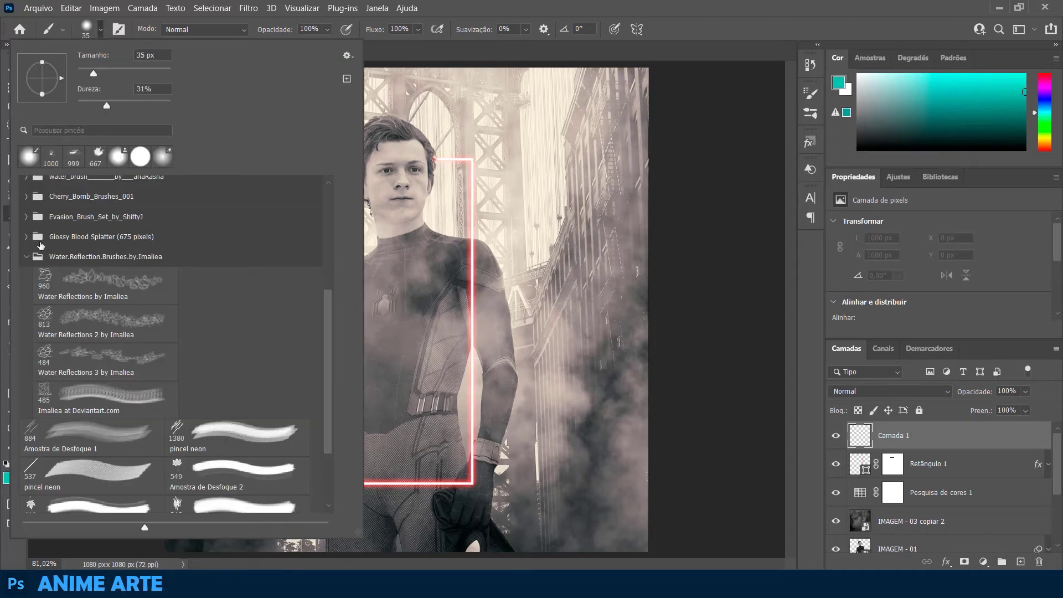
{"action": "left_click", "coordinate": [28, 256]}
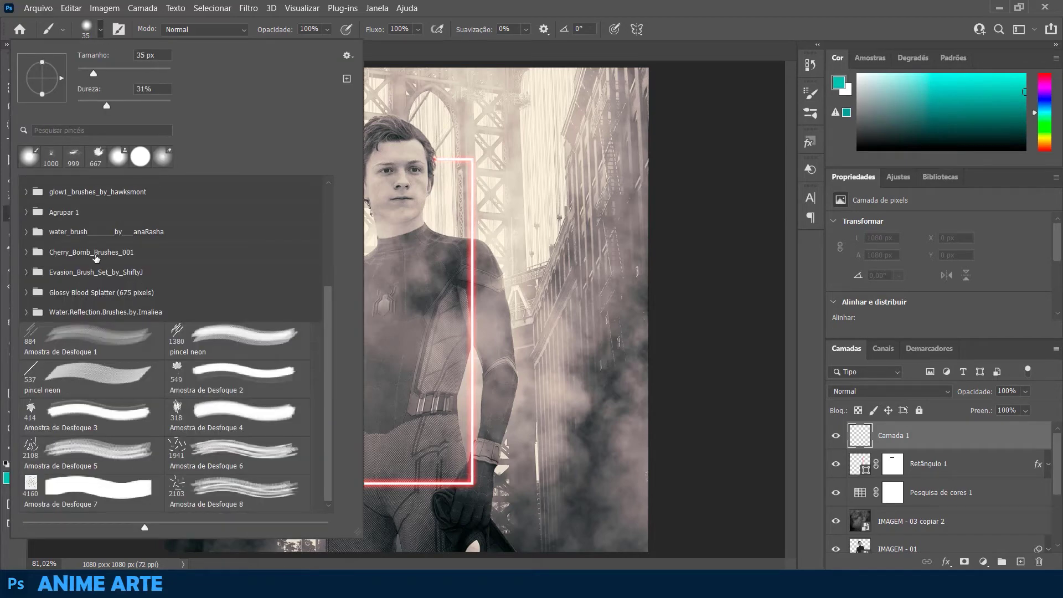
{"action": "left_click", "coordinate": [25, 253]}
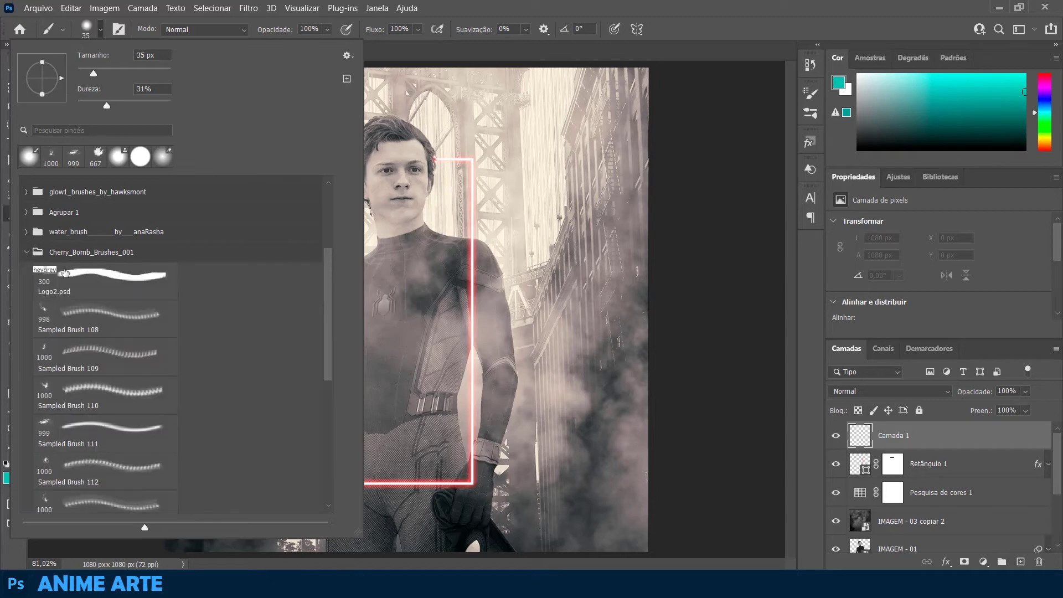
{"action": "scroll", "coordinate": [87, 335], "scroll_direction": "down", "scroll_amount": 1}
{"action": "scroll", "coordinate": [81, 348], "scroll_direction": "down", "scroll_amount": 2}
{"action": "scroll", "coordinate": [80, 348], "scroll_direction": "down", "scroll_amount": 1}
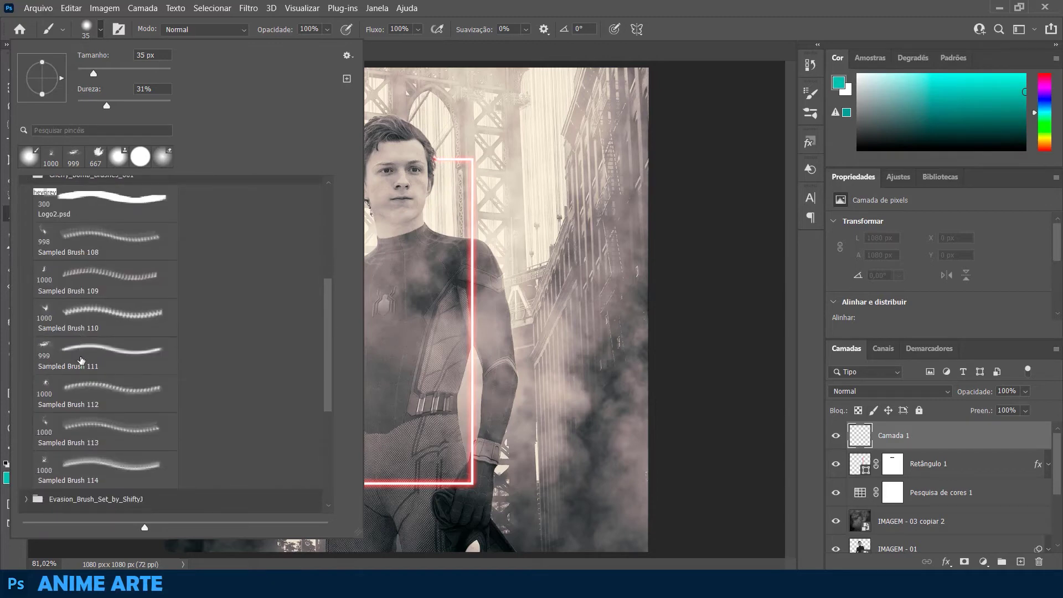
{"action": "scroll", "coordinate": [82, 361], "scroll_direction": "down", "scroll_amount": 1}
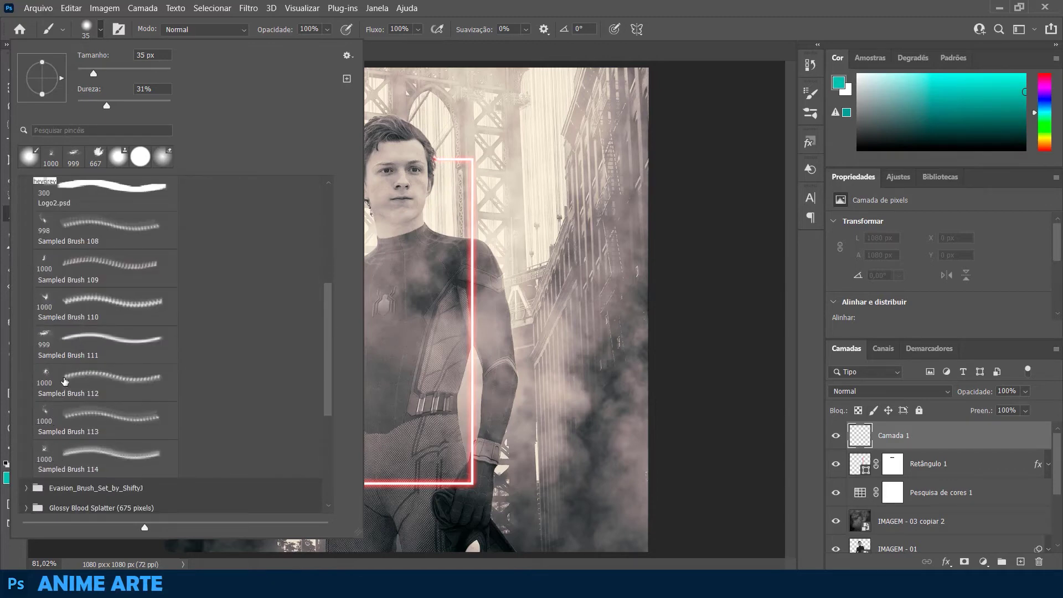
{"action": "left_click", "coordinate": [61, 454]}
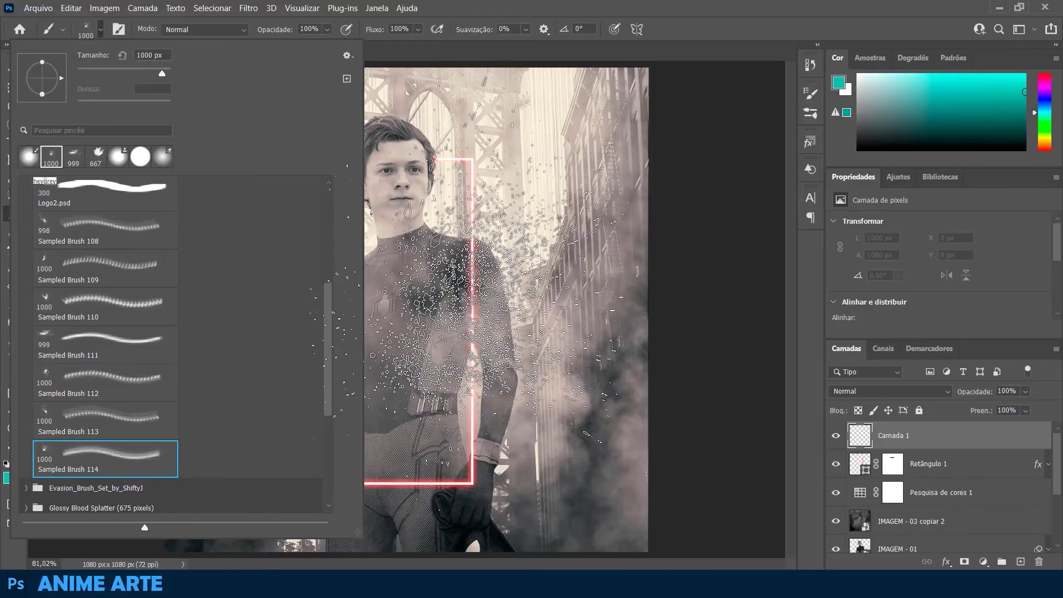
{"action": "left_click", "coordinate": [454, 288]}
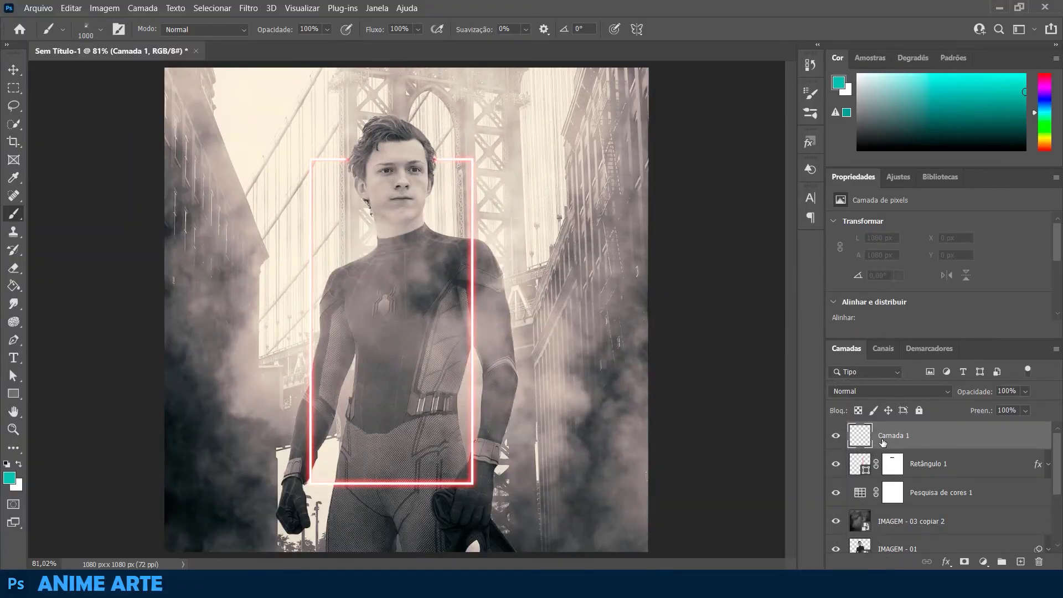
- Stamp cyan splatter over Spider-Man's chest and face on Camada 1
{"action": "left_click", "coordinate": [393, 266]}
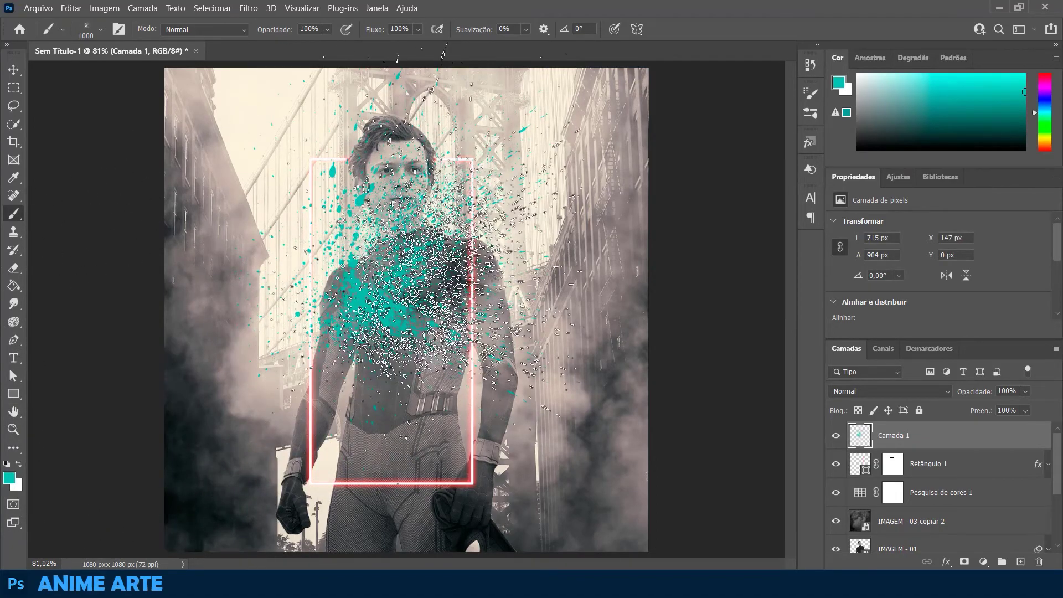
{"action": "left_click", "coordinate": [413, 261]}
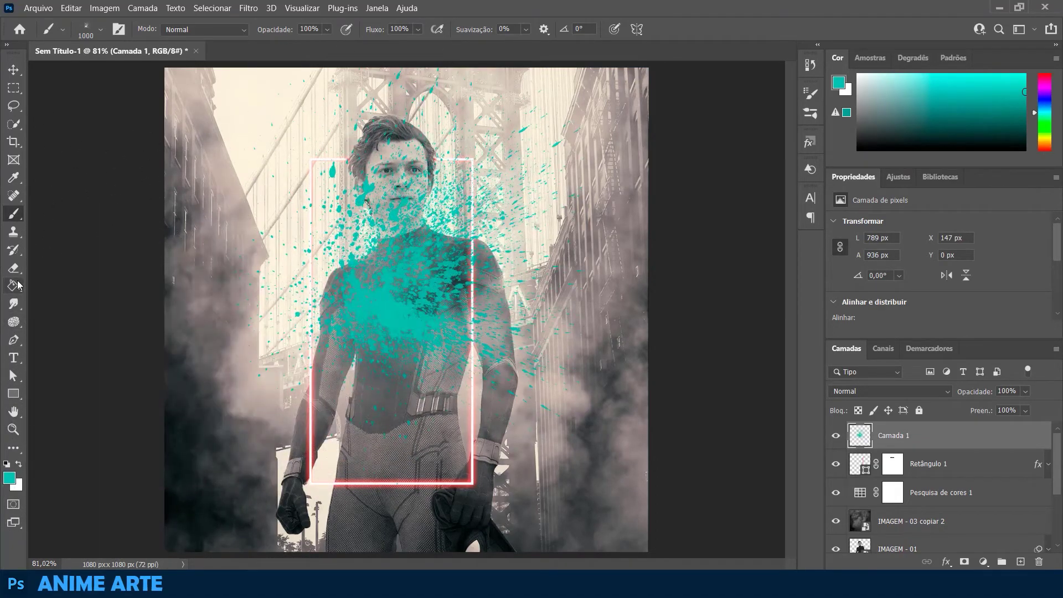
{"action": "left_click", "coordinate": [14, 70]}
- Copy Retângulo 1's layer style and paste it onto Camada 1
{"action": "left_click", "coordinate": [846, 468]}
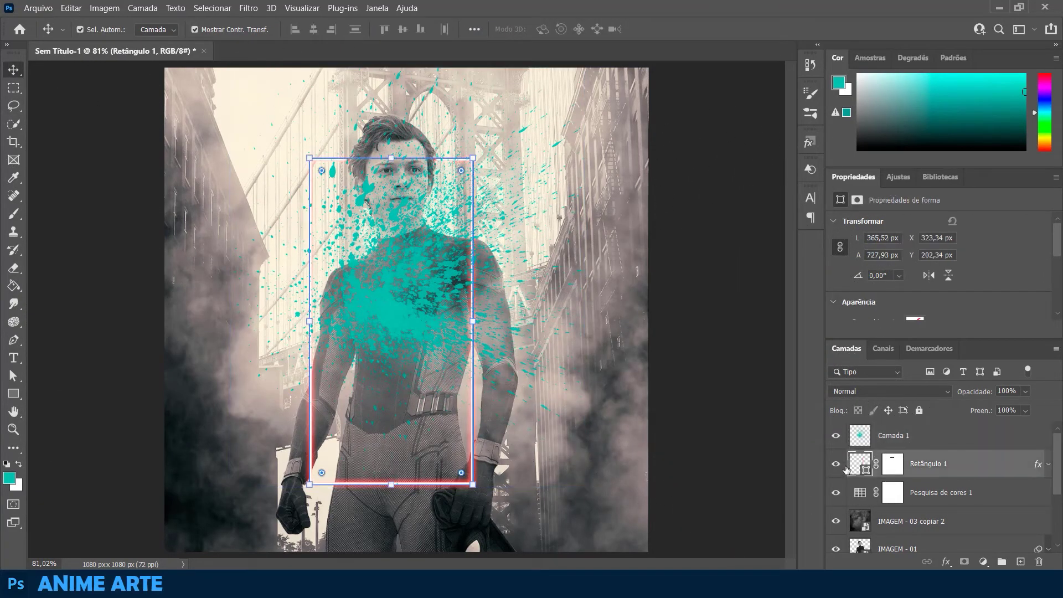
{"action": "right_click", "coordinate": [1038, 464]}
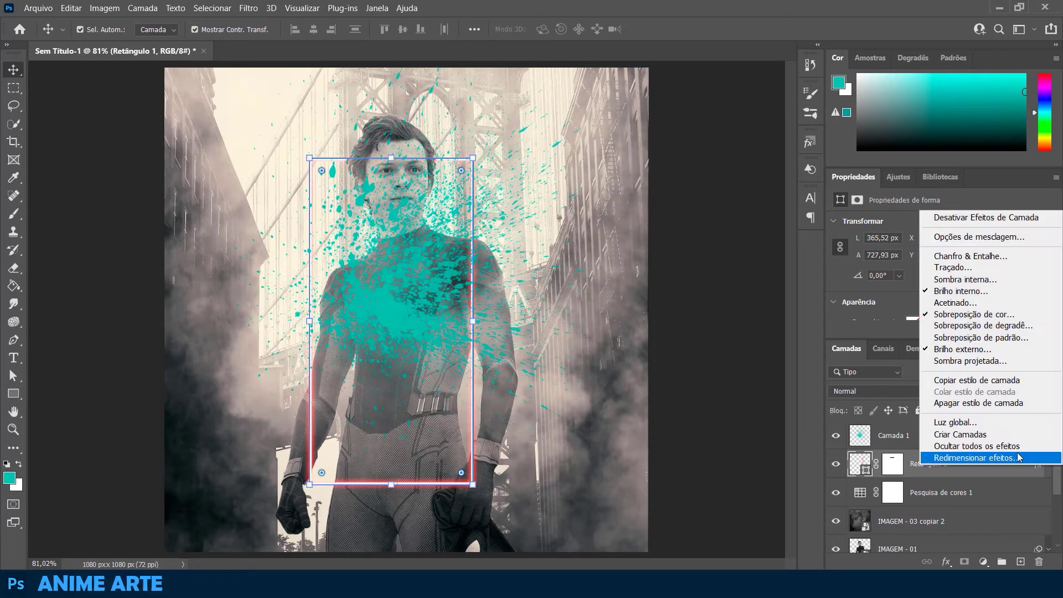
{"action": "left_click", "coordinate": [976, 380]}
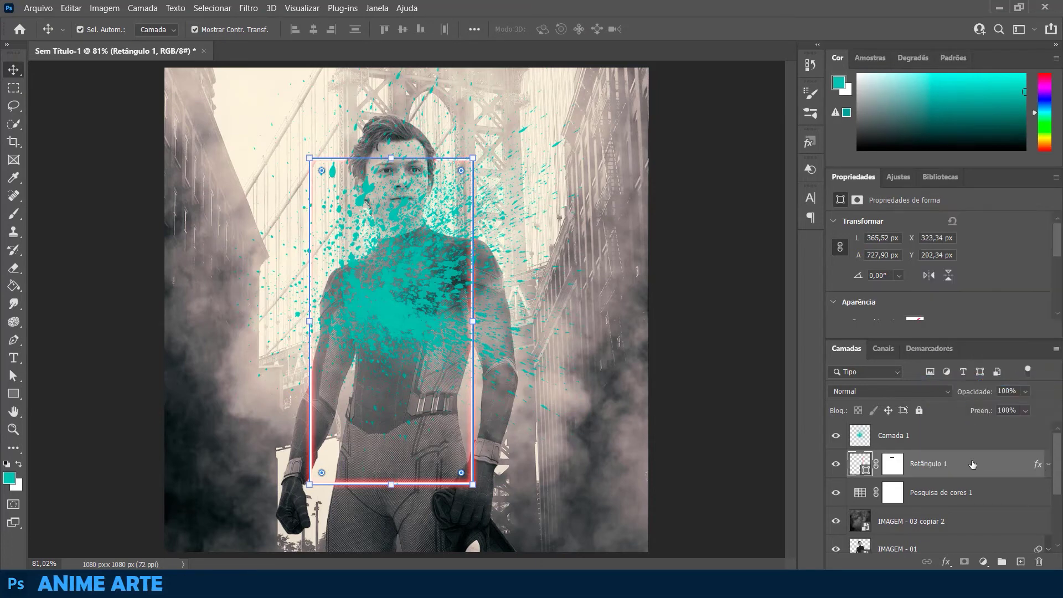
{"action": "left_click", "coordinate": [979, 440]}
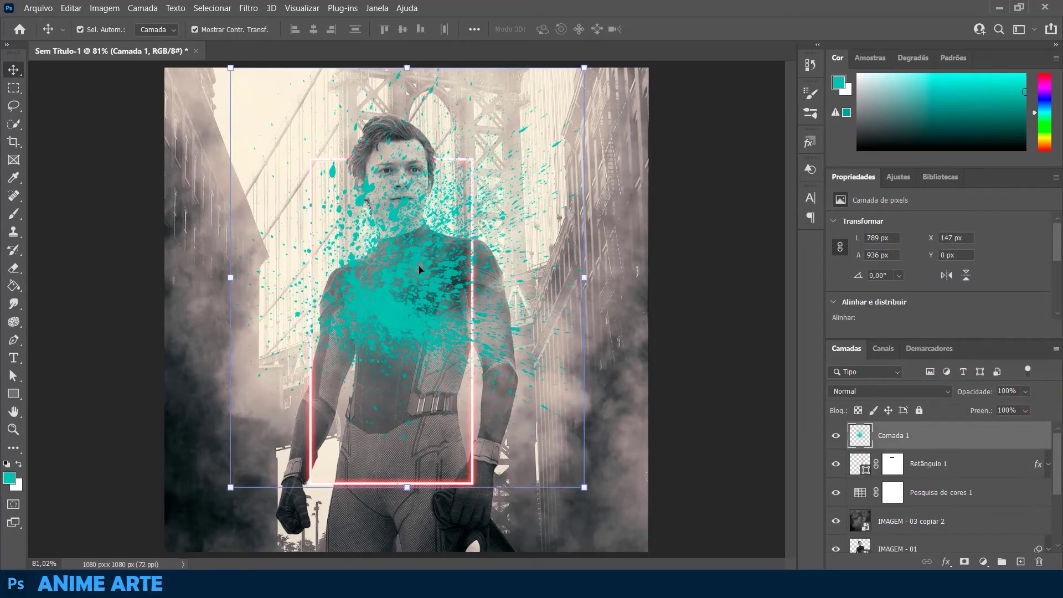
{"action": "right_click", "coordinate": [994, 437]}
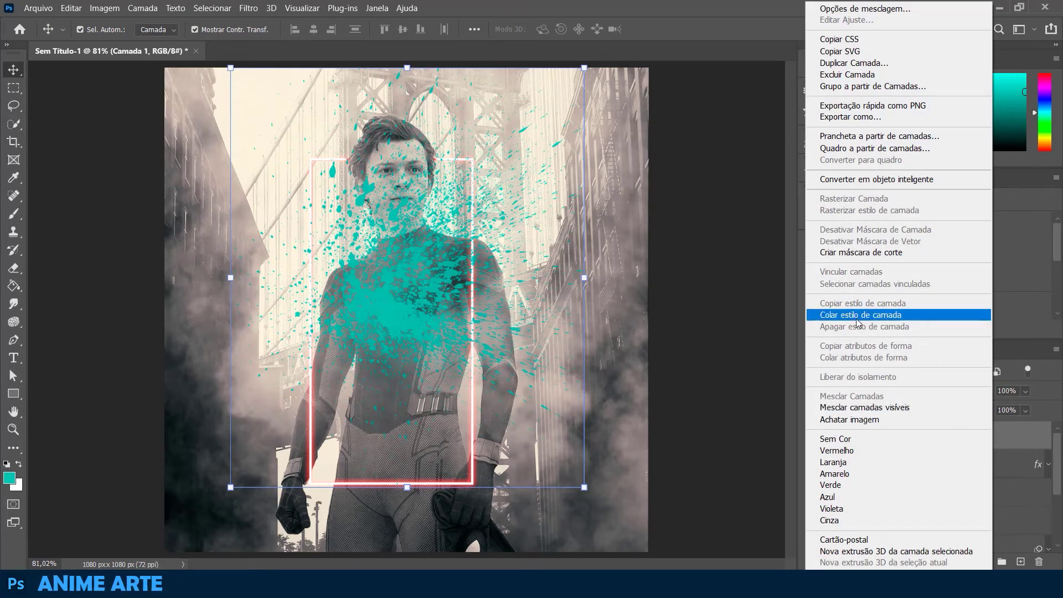
{"action": "left_click", "coordinate": [858, 315]}
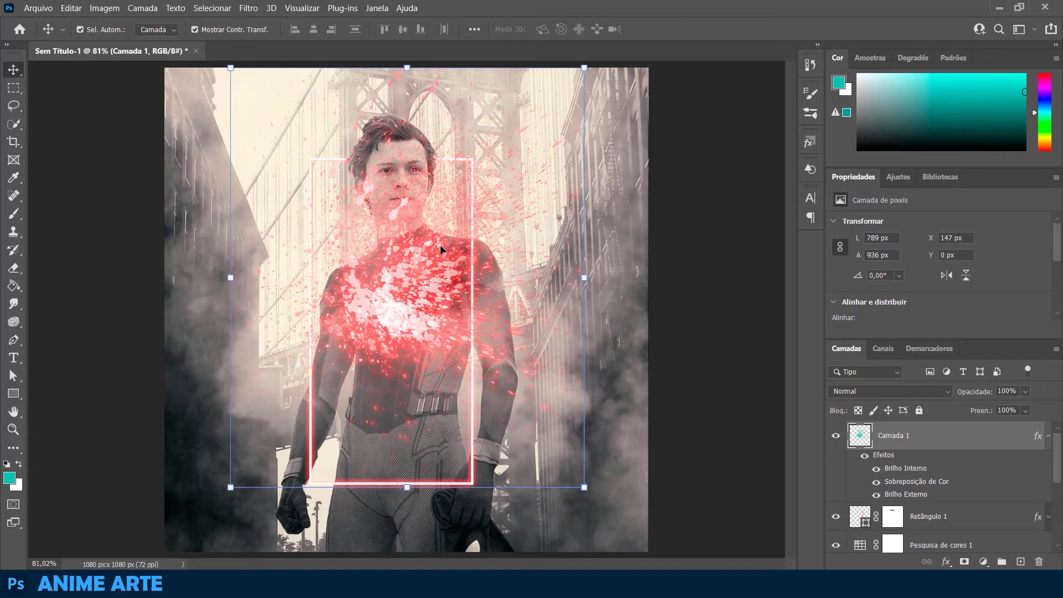
- Turn off the splatter's Inner Glow and set its Outer Glow to 16 px
{"action": "double_click", "coordinate": [1038, 437]}
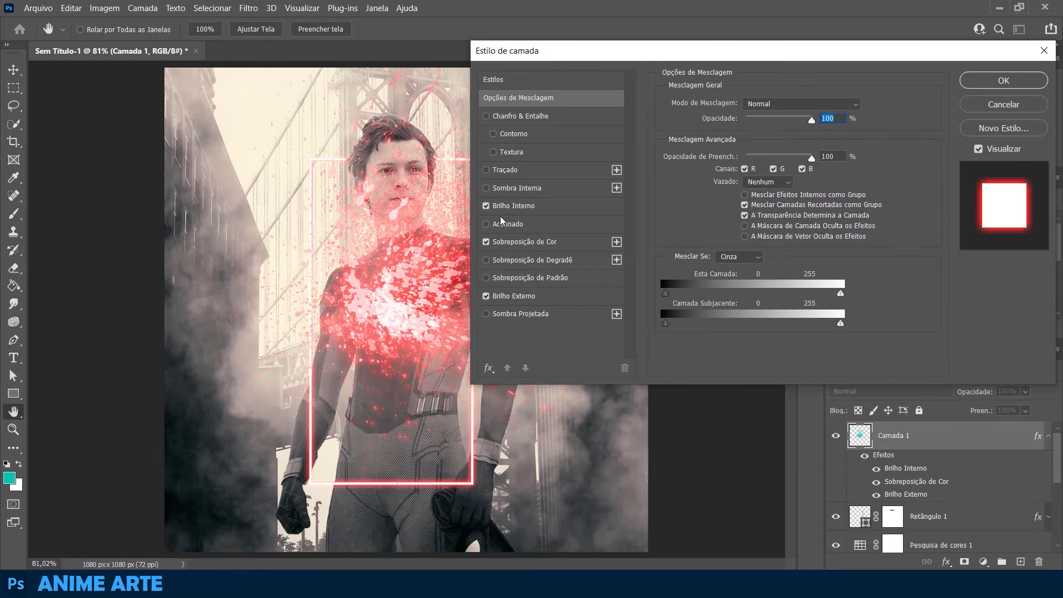
{"action": "left_click", "coordinate": [487, 206]}
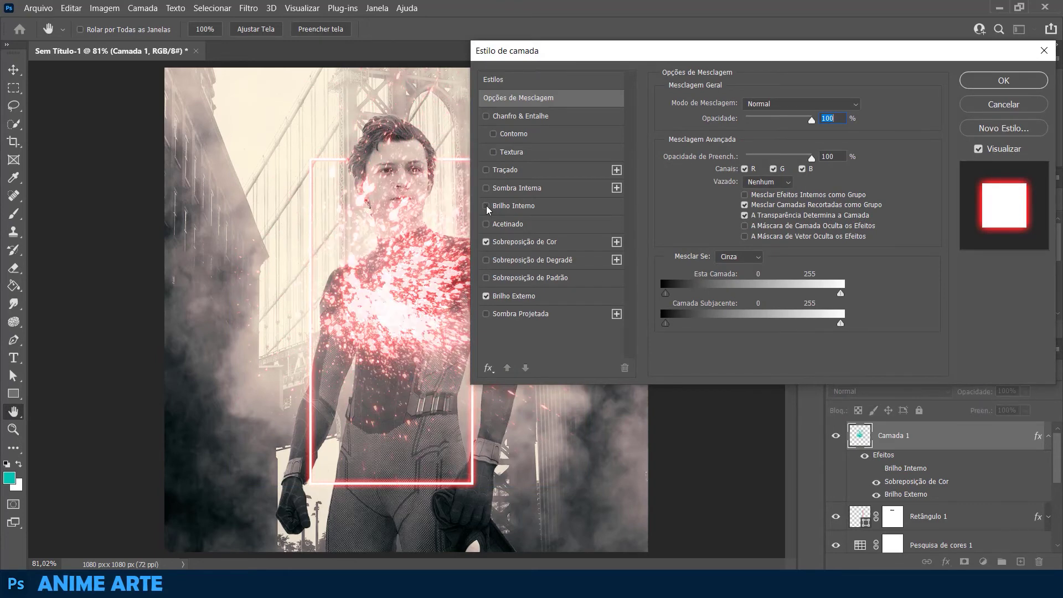
{"action": "left_click", "coordinate": [518, 296]}
{"action": "left_click_drag", "start_coordinate": [749, 227], "coordinate": [750, 225]}
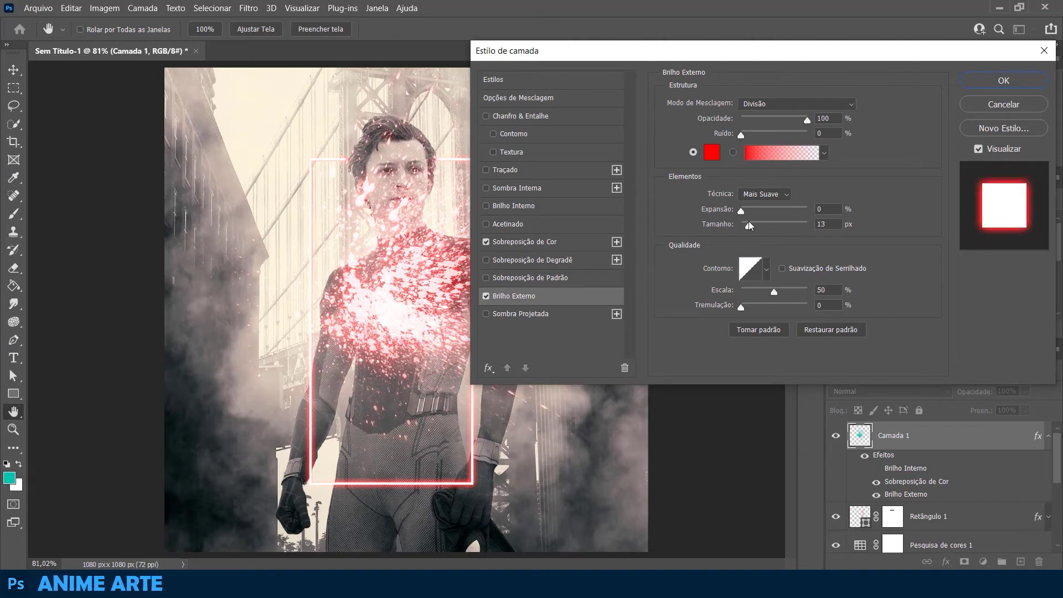
{"action": "left_click_drag", "start_coordinate": [751, 225], "coordinate": [748, 237]}
- Confirm the splatter's style and drag Camada 1 beneath IMAGEM - 01
{"action": "left_click", "coordinate": [977, 83]}
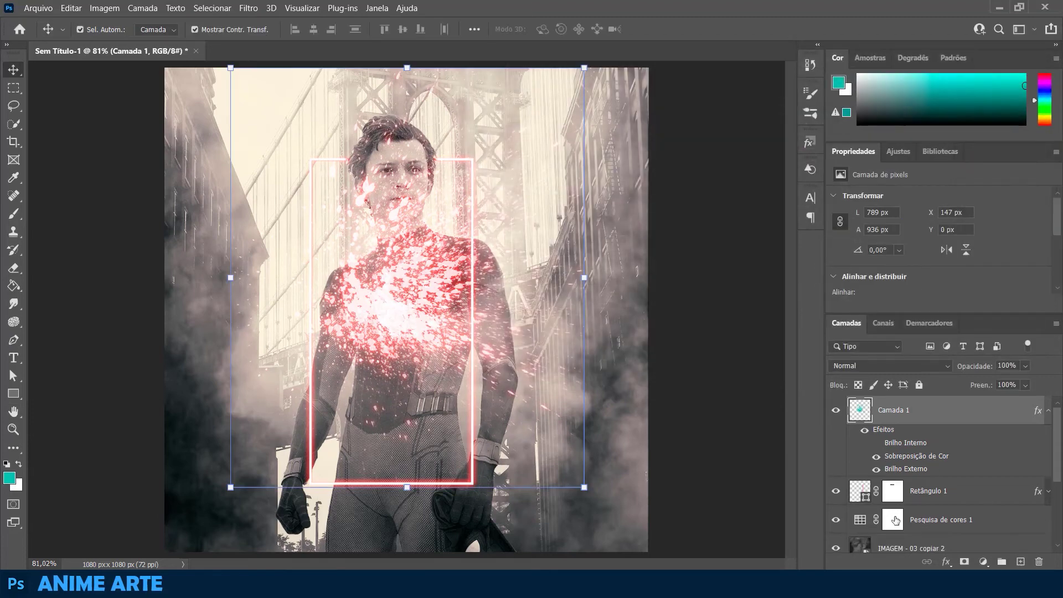
{"action": "left_click", "coordinate": [1047, 415]}
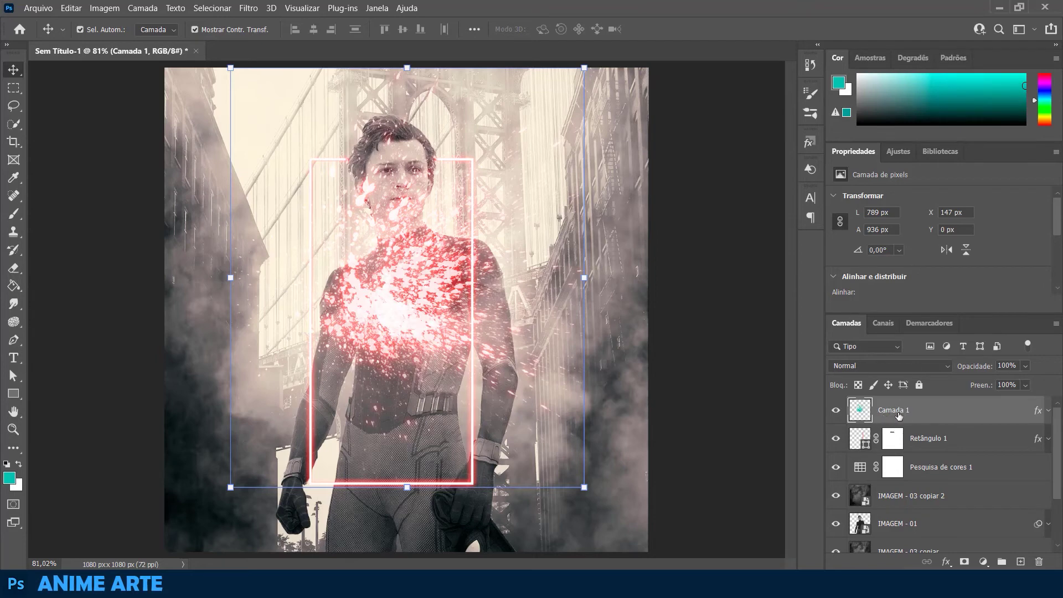
{"action": "left_click_drag", "start_coordinate": [952, 418], "coordinate": [933, 535]}
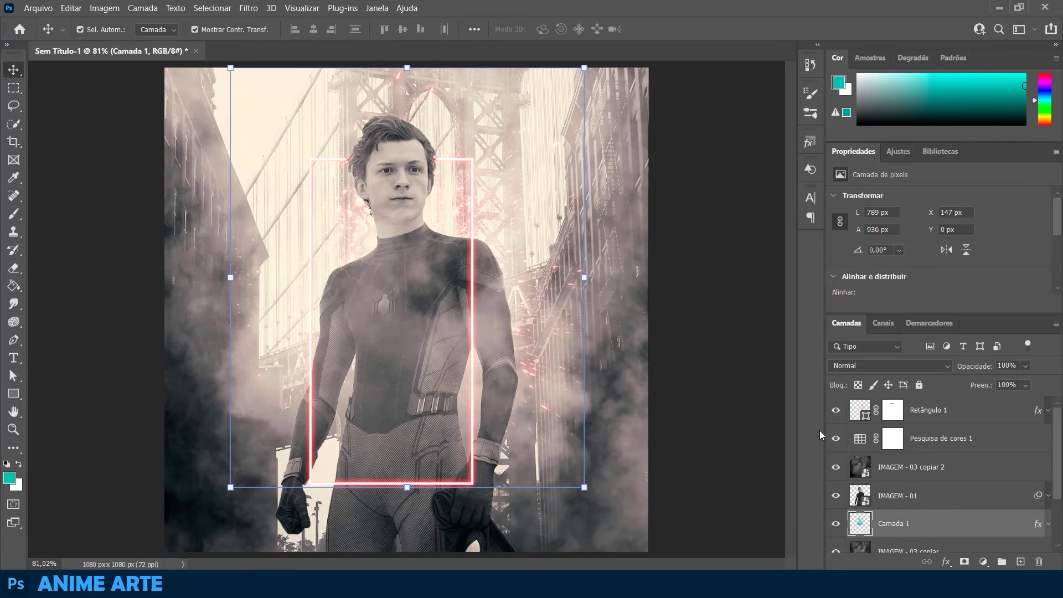
{"action": "left_click", "coordinate": [859, 440]}
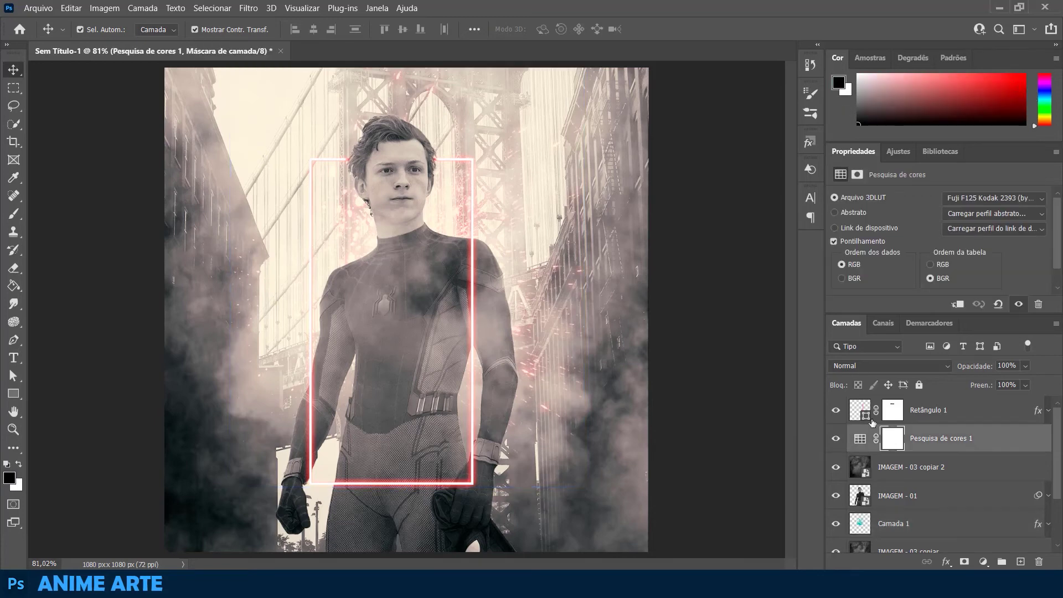
{"action": "left_click", "coordinate": [971, 200]}
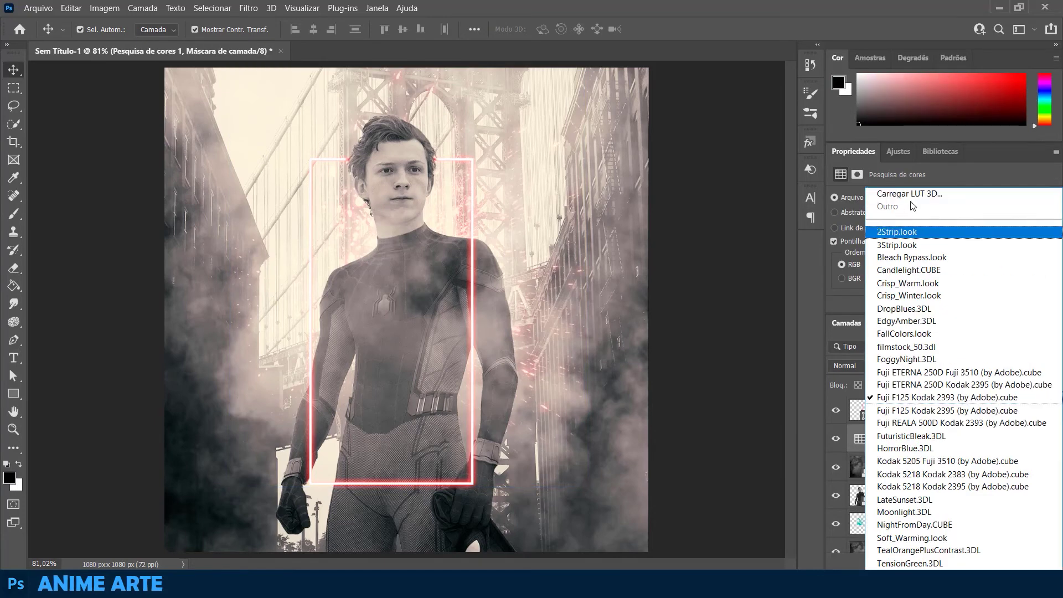
{"action": "left_click", "coordinate": [920, 232]}
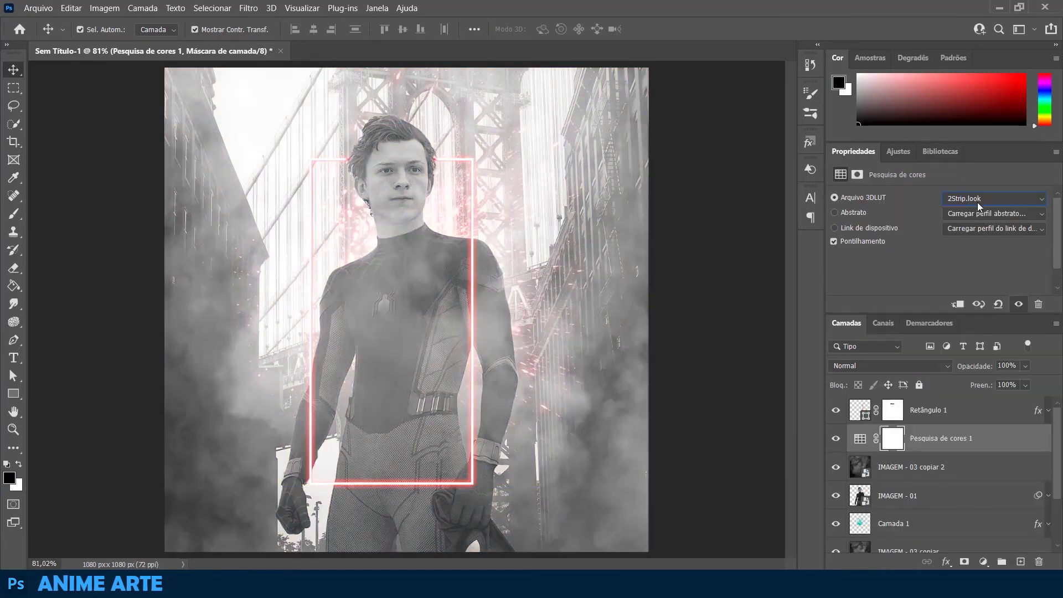
{"action": "key", "text": "Down"}
{"action": "key", "text": "Down"}
{"action": "key", "text": "Down"}
{"action": "key", "text": "Down"}
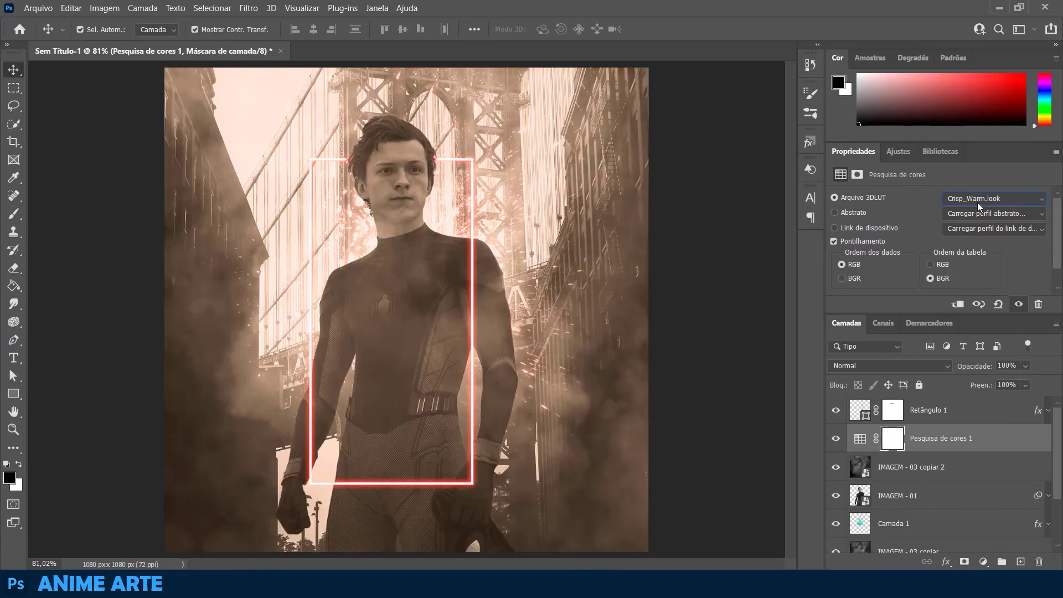
{"action": "key", "text": "Down"}
{"action": "key", "text": "Down"}
{"action": "key", "text": "Down"}
{"action": "key", "text": "Down"}
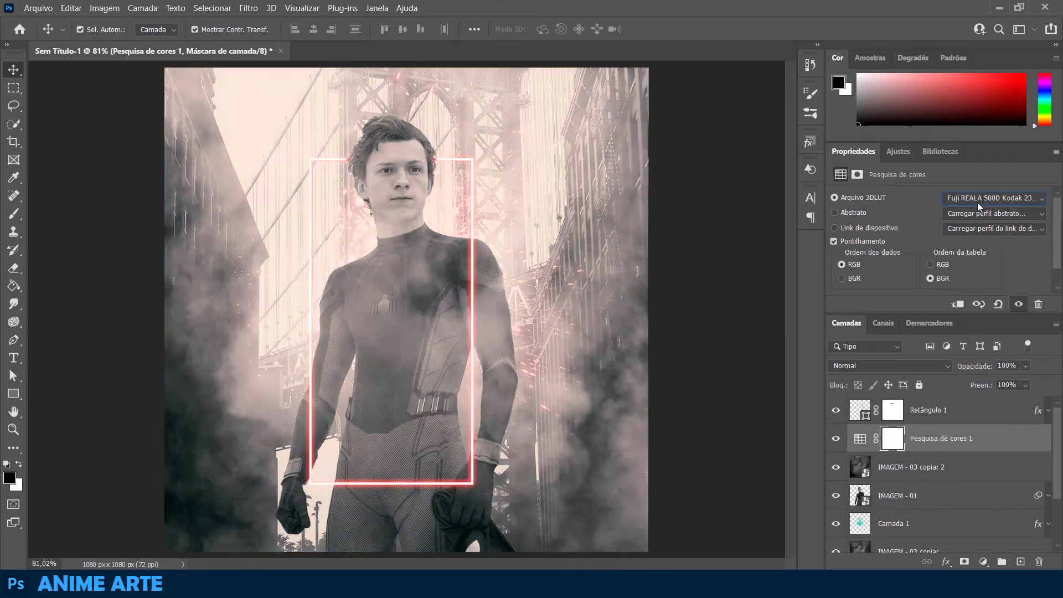
{"action": "key", "text": "Up"}
{"action": "key", "text": "Up"}
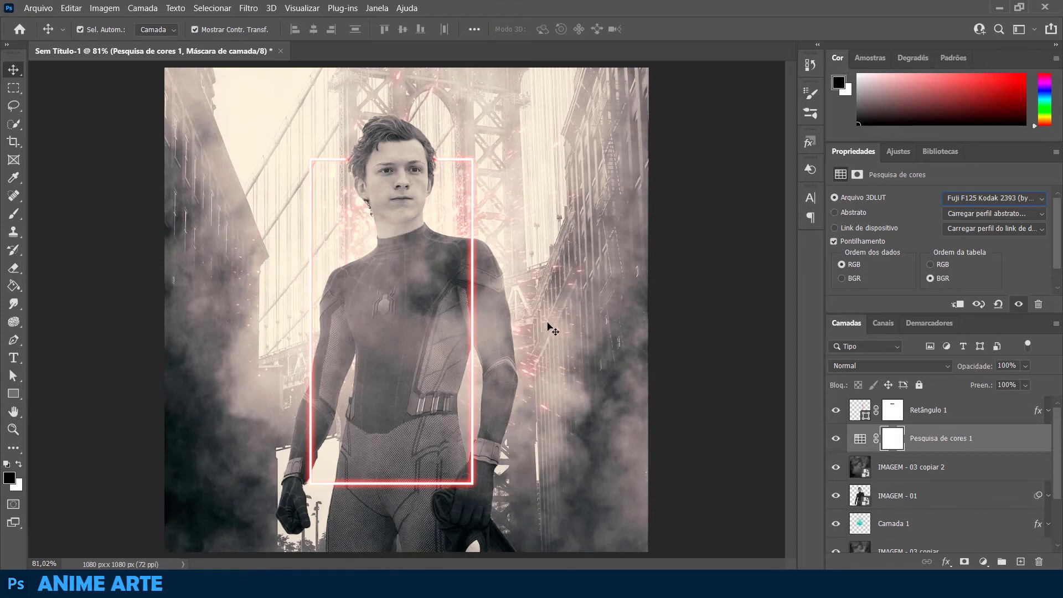
{"action": "scroll", "coordinate": [890, 467], "scroll_direction": "down", "scroll_amount": 2}
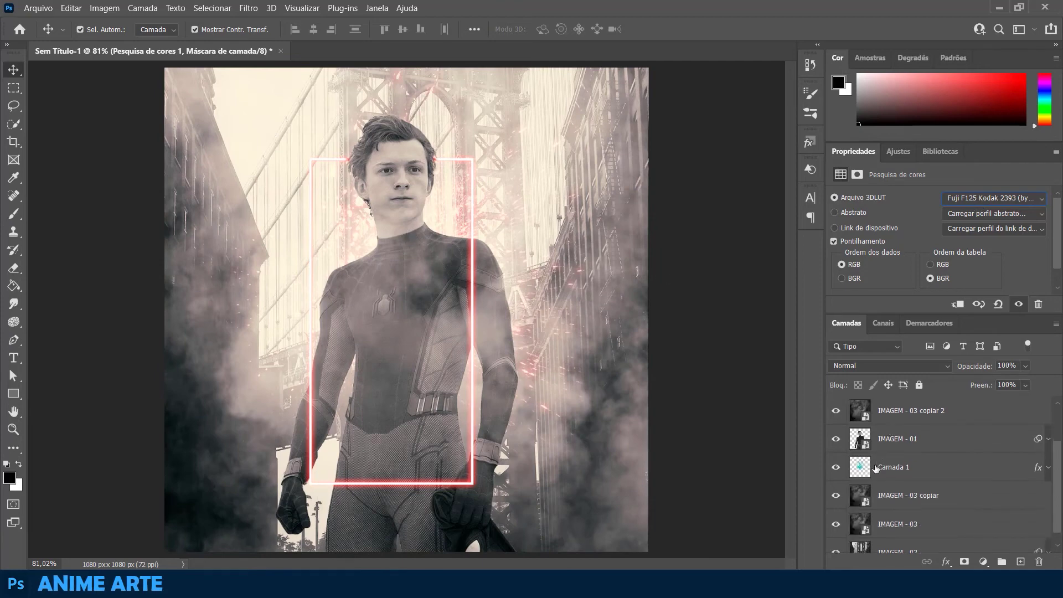
- Stamp more red splatter on Camada 1 across the figure and both sides
{"action": "left_click", "coordinate": [867, 468]}
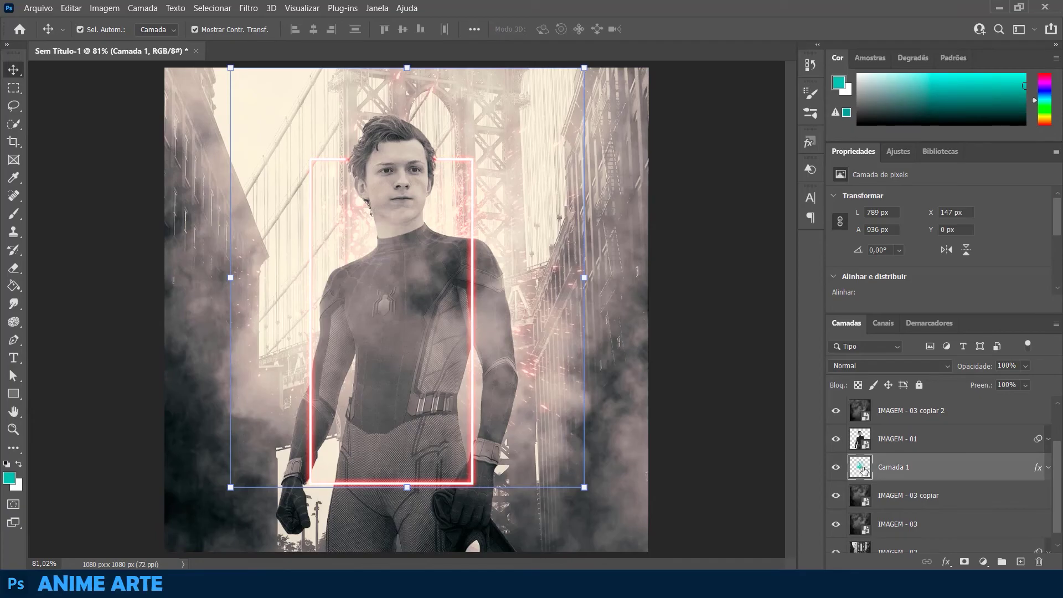
{"action": "left_click", "coordinate": [13, 214]}
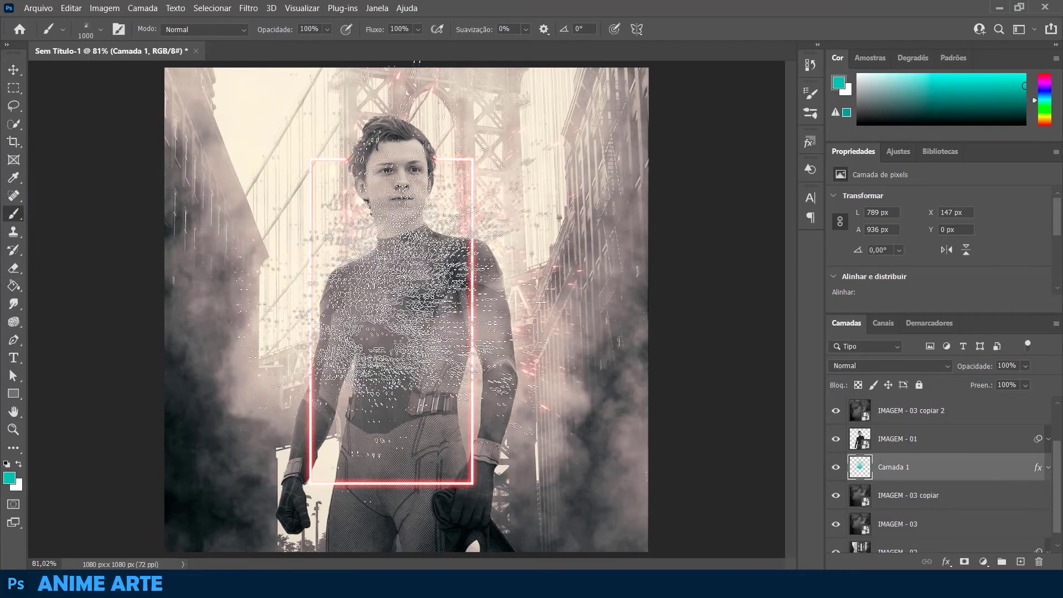
{"action": "left_click", "coordinate": [391, 288]}
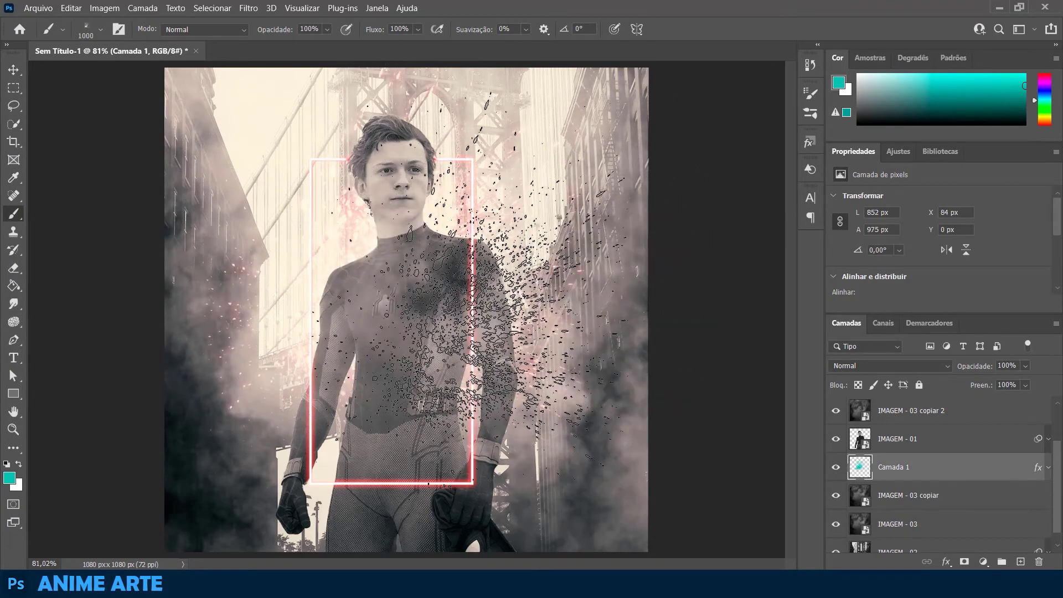
{"action": "left_click_drag", "start_coordinate": [471, 288], "coordinate": [376, 399]}
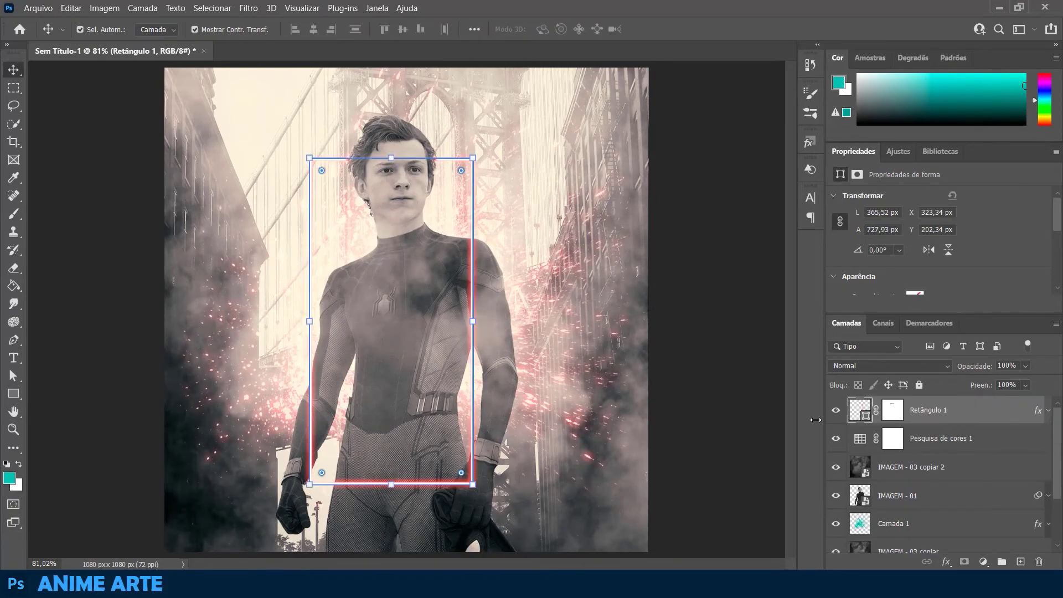
- Type a capitalised SPIDERMAN text layer to the right of the figure
{"action": "left_click", "coordinate": [14, 358]}
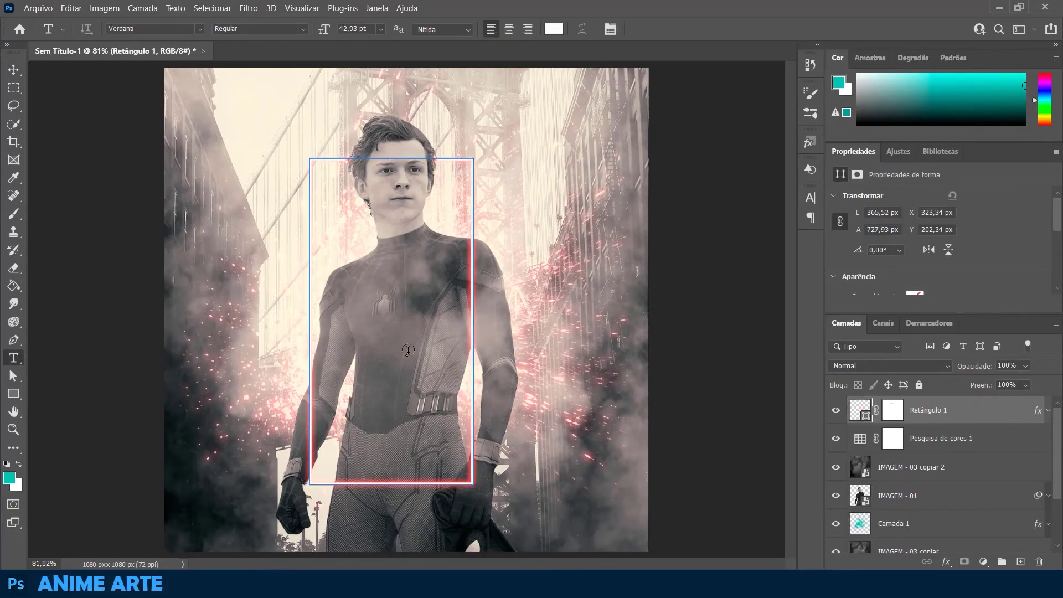
{"action": "left_click", "coordinate": [560, 351]}
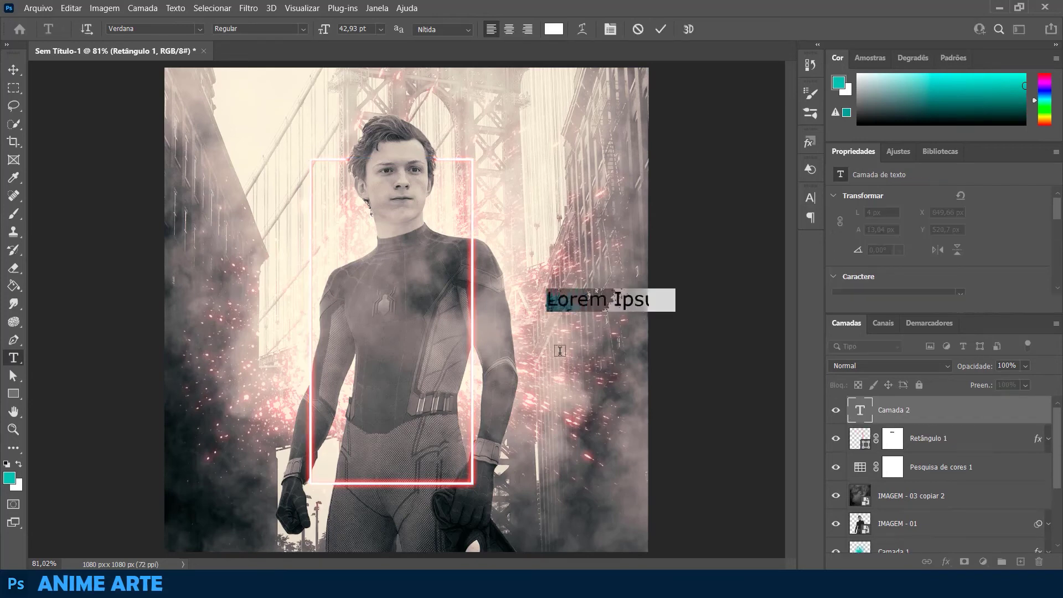
{"action": "type", "text": "spider"}
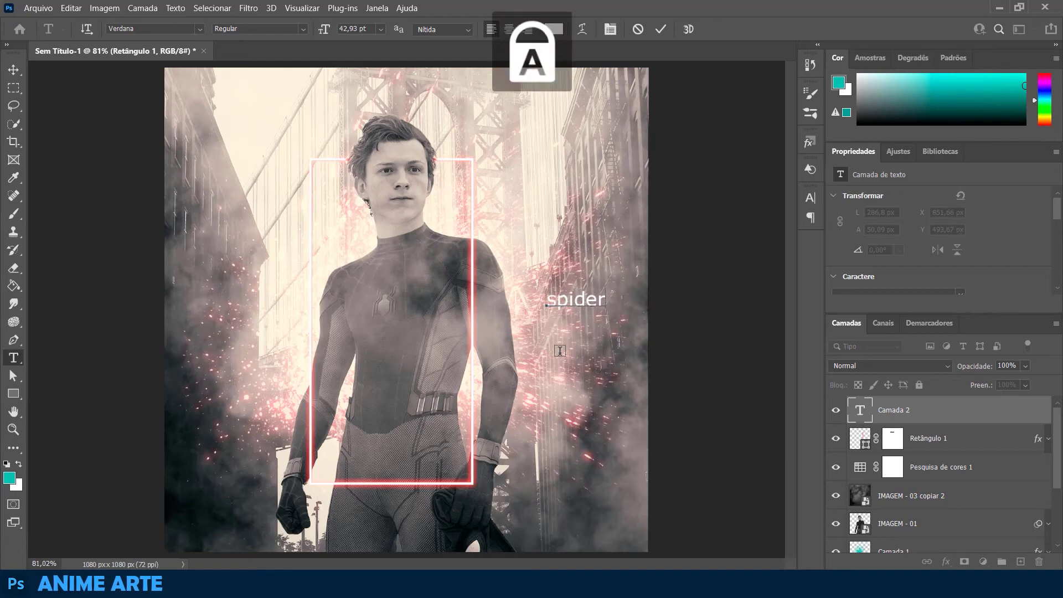
{"action": "key", "text": "BackSpace"}
{"action": "key", "text": "BackSpace"}
{"action": "key", "text": "BackSpace"}
{"action": "type", "text": "SP"}
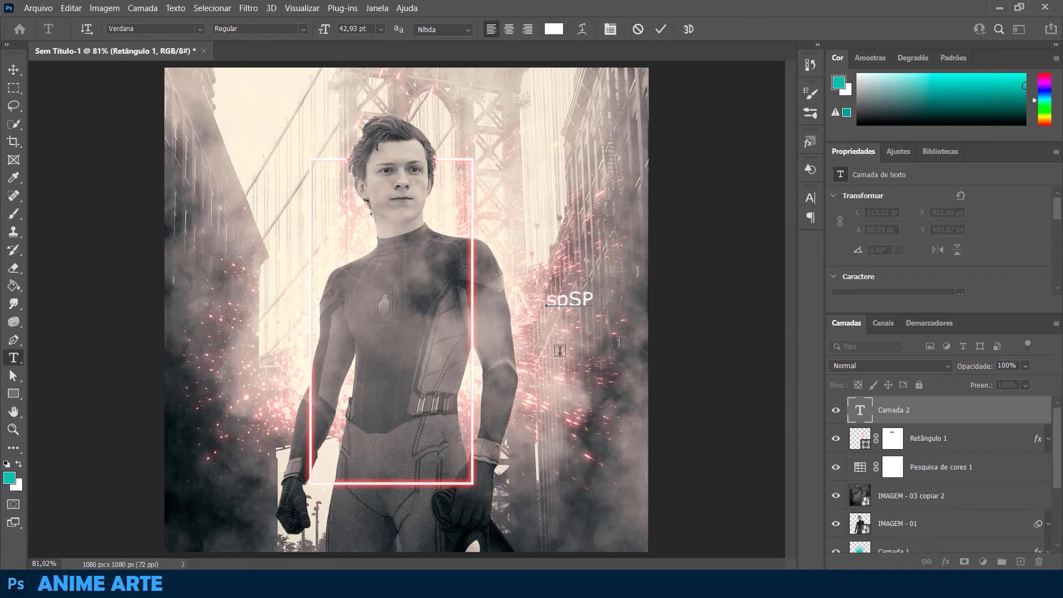
{"action": "type", "text": "IDERM"}
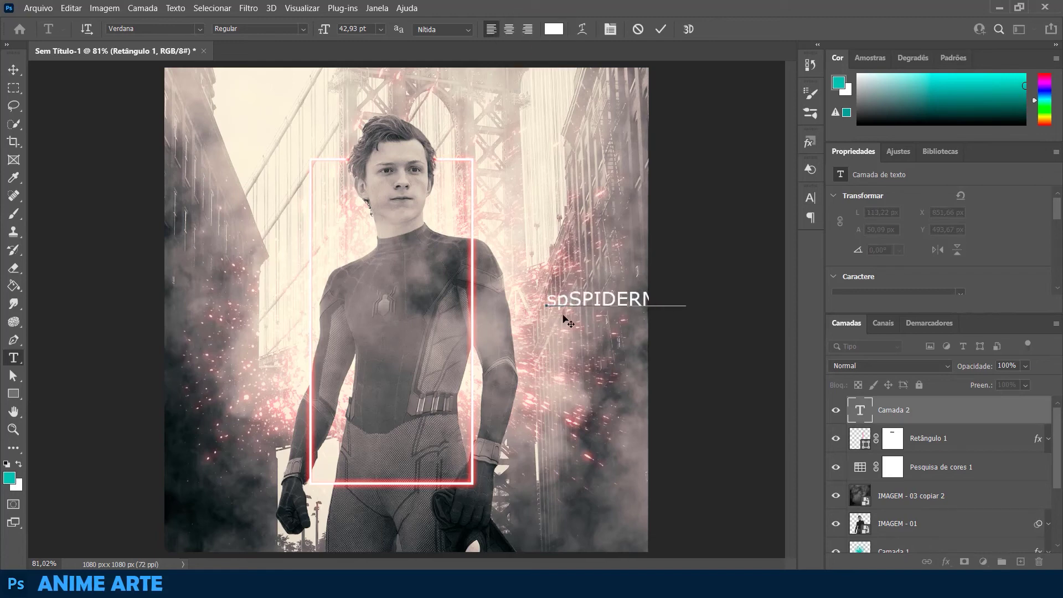
{"action": "left_click_drag", "start_coordinate": [569, 299], "coordinate": [548, 300]}
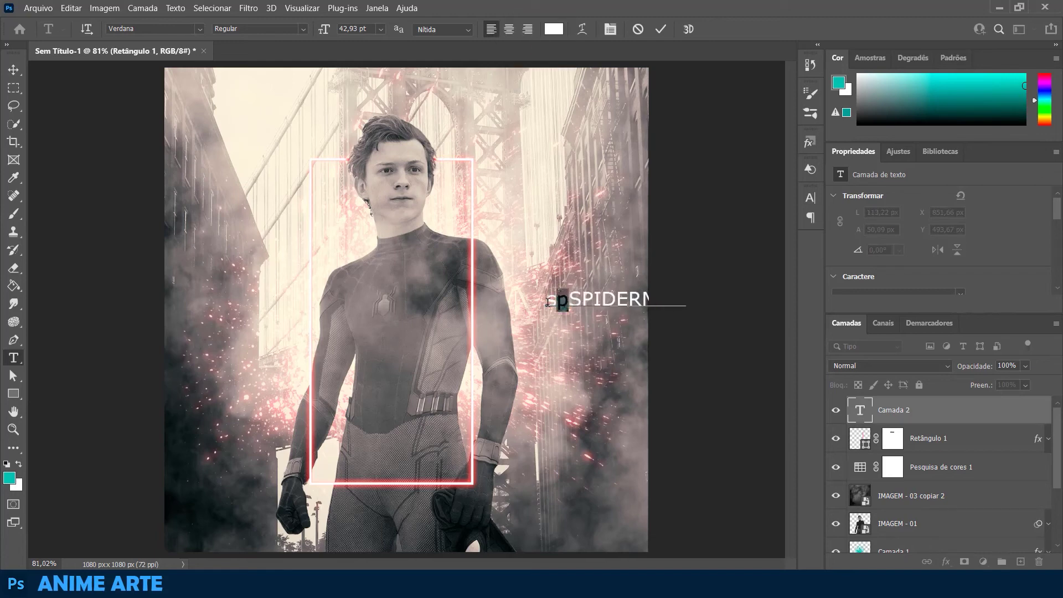
{"action": "key", "text": "BackSpace"}
{"action": "left_click", "coordinate": [13, 69]}
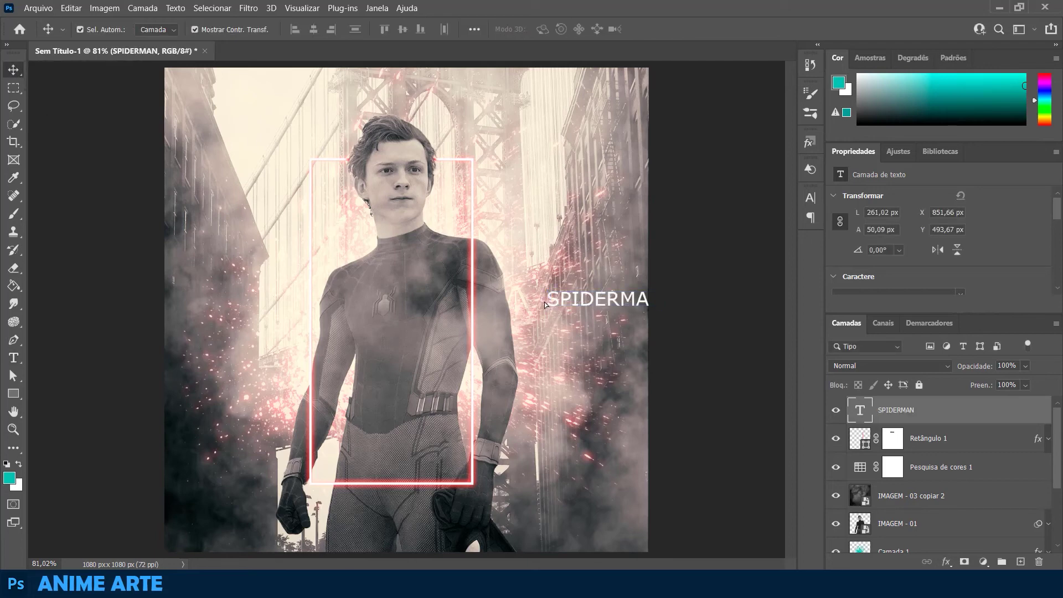
- Move the SPIDERMAN title into the frame's lower part and scale it to 132.86%
{"action": "mouse_move", "coordinate": [575, 301]}
{"action": "left_mouse_down"}
{"action": "mouse_move", "coordinate": [337, 410]}
{"action": "mouse_move", "coordinate": [344, 425]}
{"action": "left_mouse_up"}
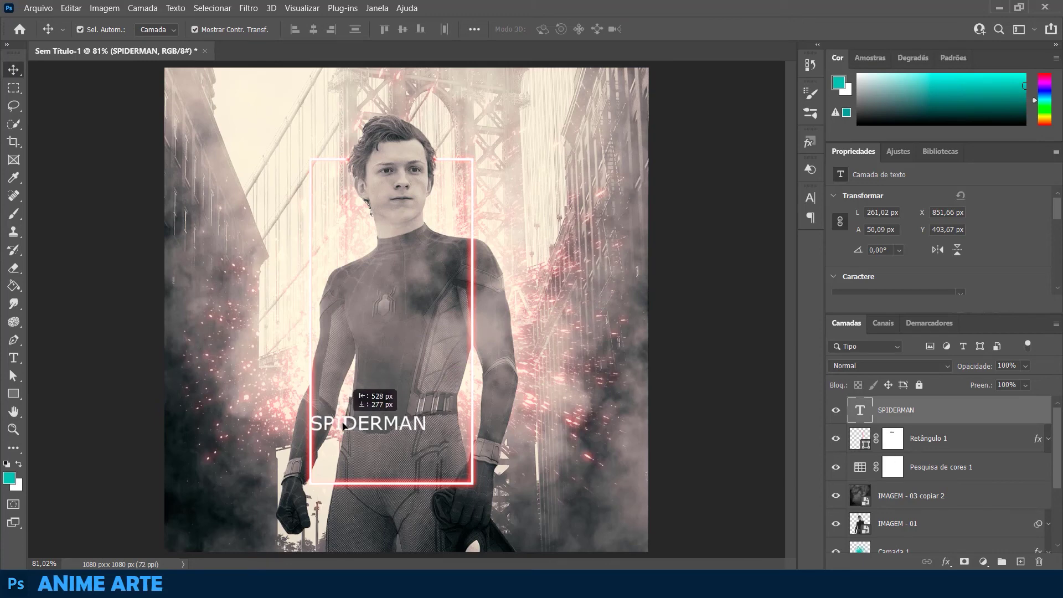
{"action": "left_click_drag", "start_coordinate": [344, 425], "coordinate": [347, 427]}
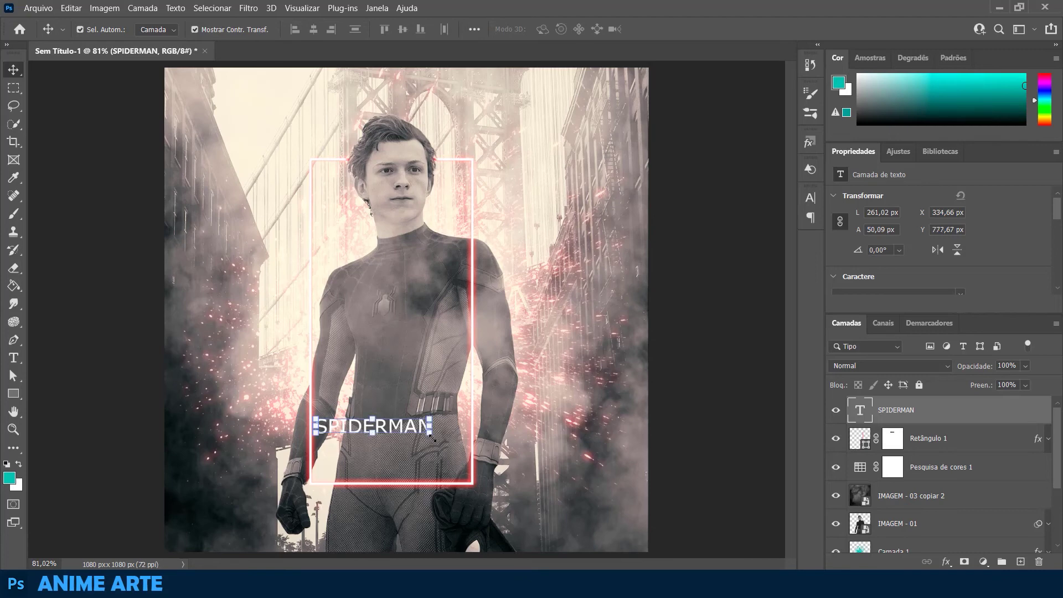
{"action": "left_click_drag", "start_coordinate": [432, 436], "coordinate": [466, 458]}
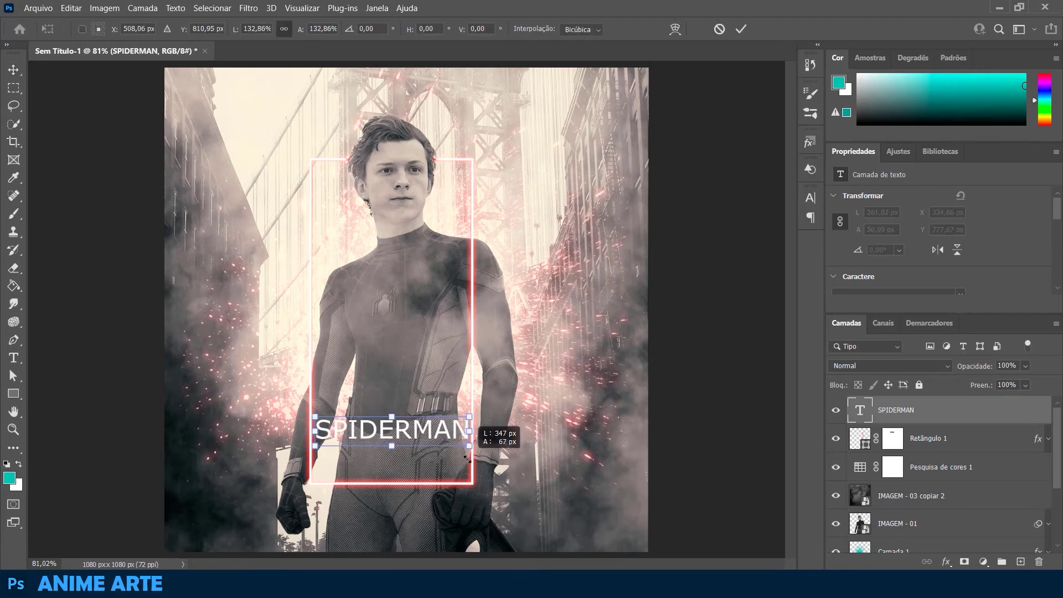
{"action": "left_click_drag", "start_coordinate": [465, 458], "coordinate": [469, 459]}
{"action": "key", "text": "Return"}
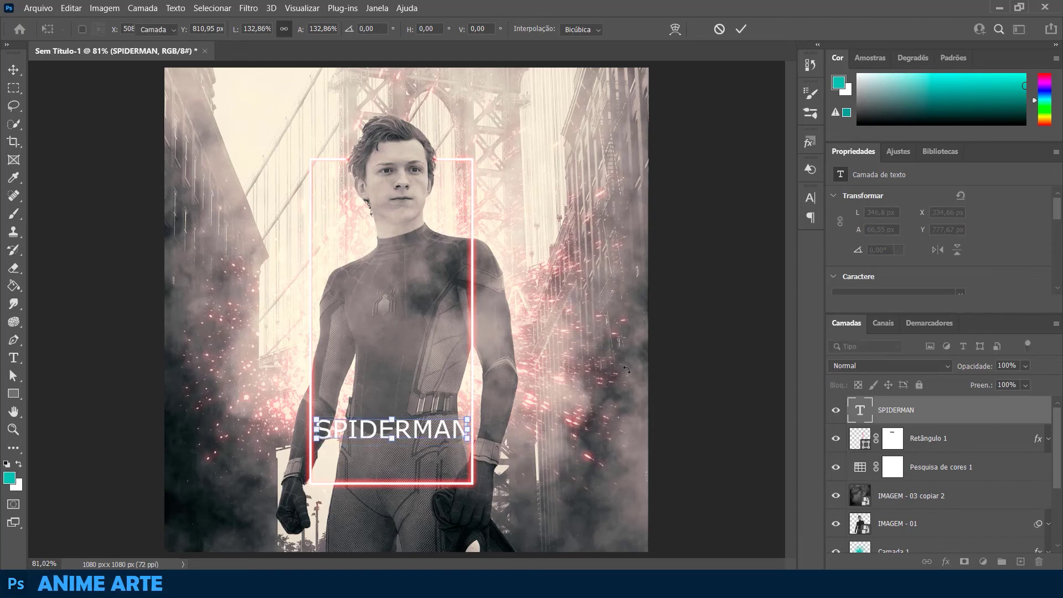
{"action": "left_click", "coordinate": [626, 370]}
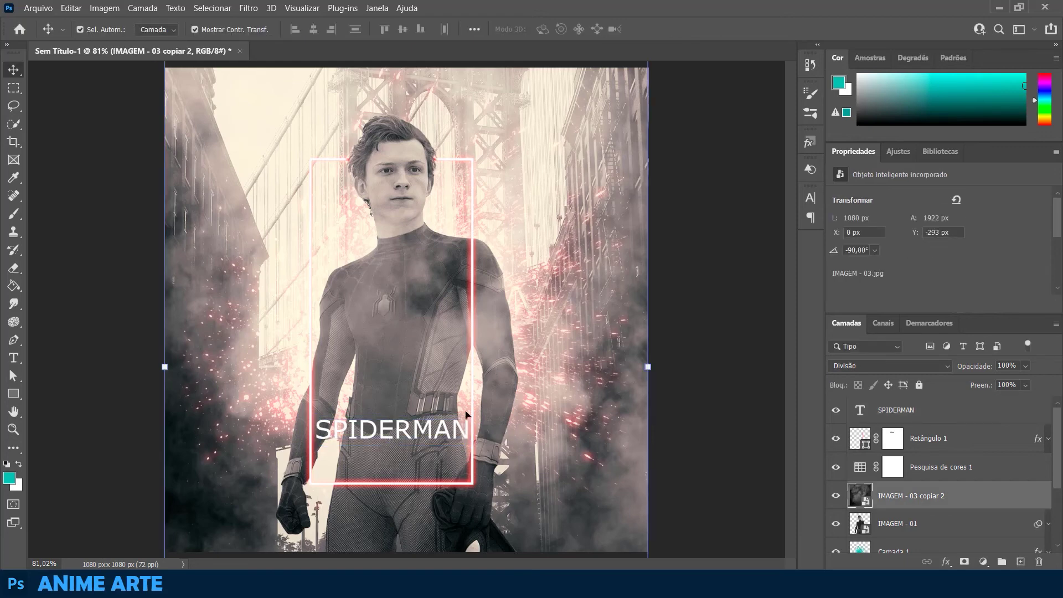
{"action": "left_click", "coordinate": [427, 435]}
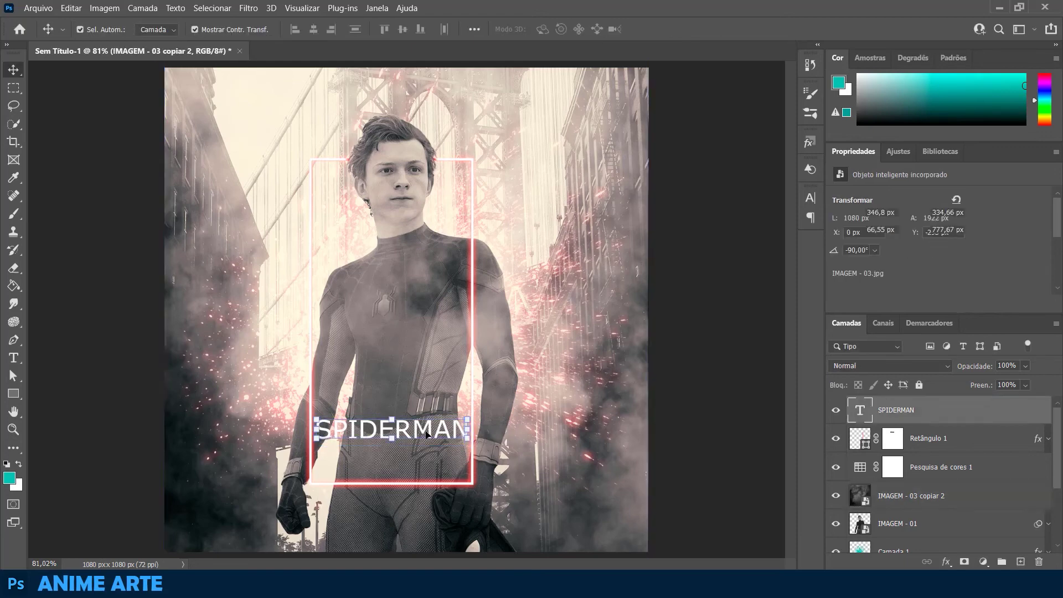
- Paste the frame's glow style onto SPIDERMAN and reduce its Outer Glow to 7 px
{"action": "right_click", "coordinate": [952, 410]}
{"action": "left_click", "coordinate": [839, 477]}
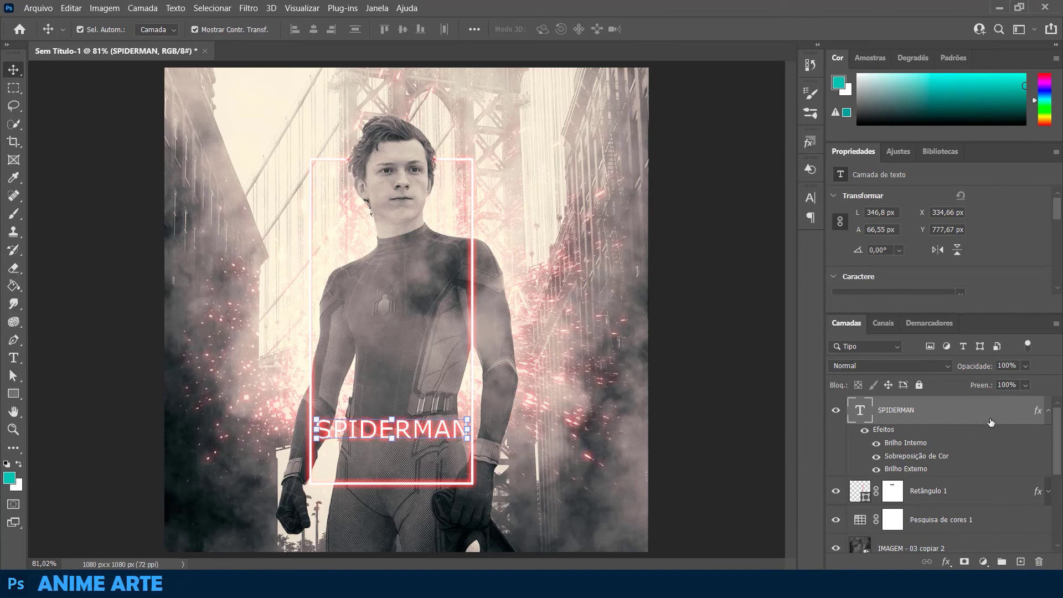
{"action": "double_click", "coordinate": [1035, 413]}
{"action": "left_click", "coordinate": [530, 299]}
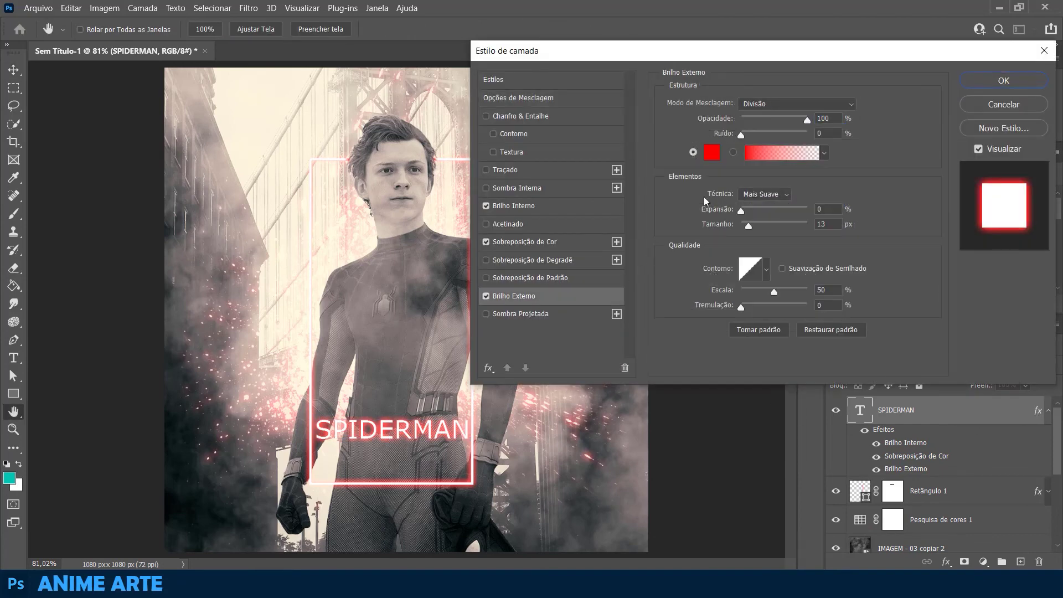
{"action": "left_click_drag", "start_coordinate": [751, 229], "coordinate": [748, 229]}
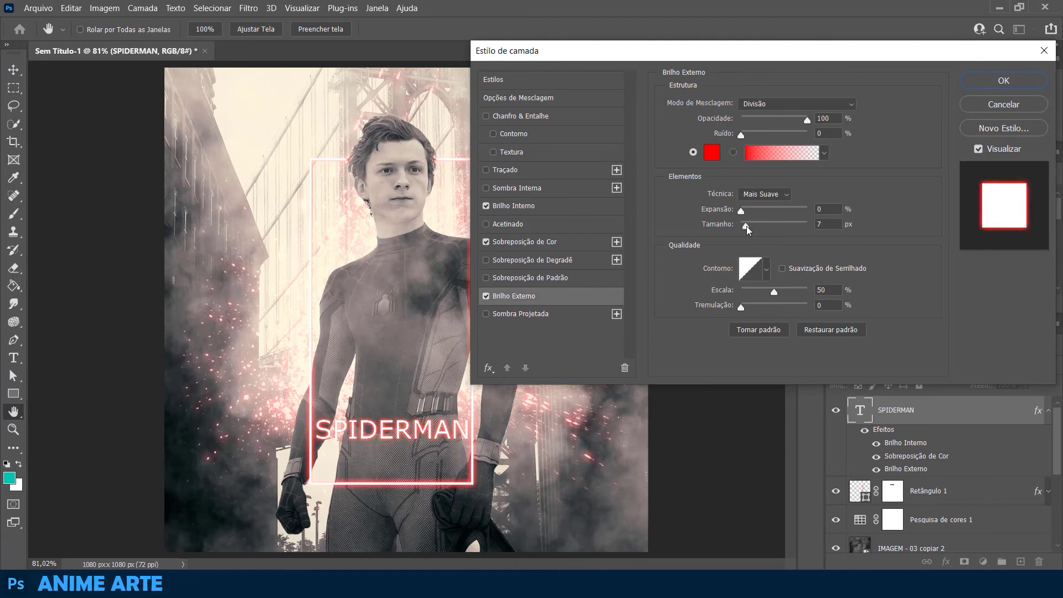
{"action": "left_click", "coordinate": [983, 84]}
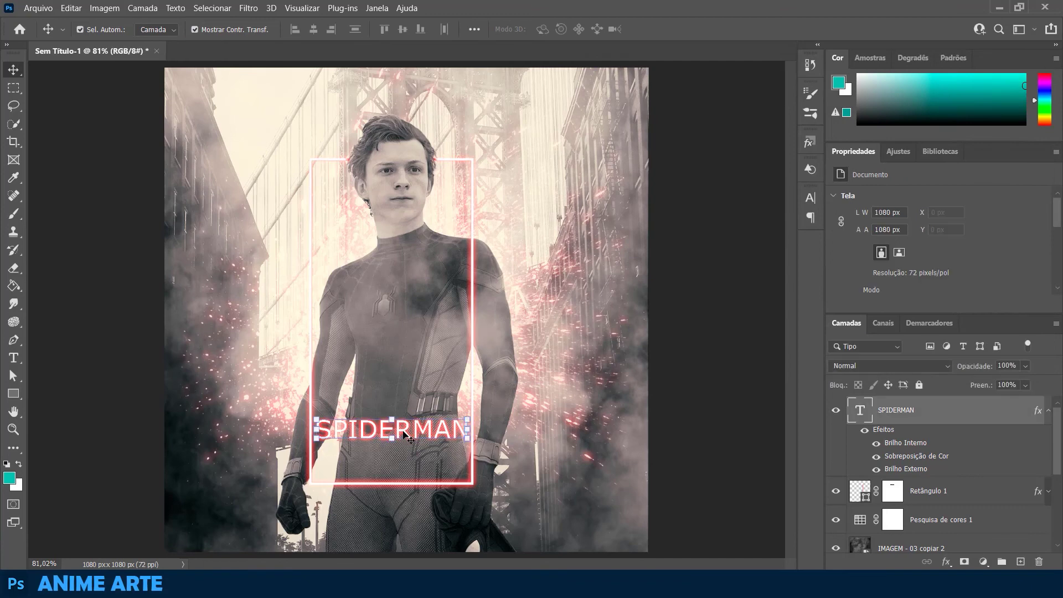
- Move the SPIDERMAN title about 45 px lower and collapse its effects list
{"action": "left_click_drag", "start_coordinate": [408, 437], "coordinate": [408, 462]}
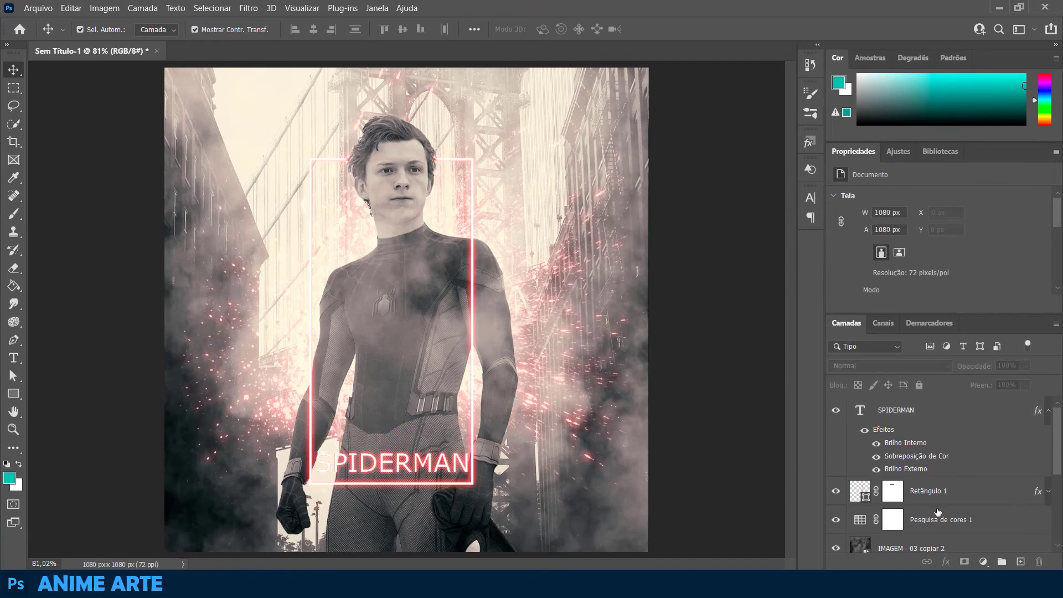
{"action": "left_click", "coordinate": [1050, 413]}
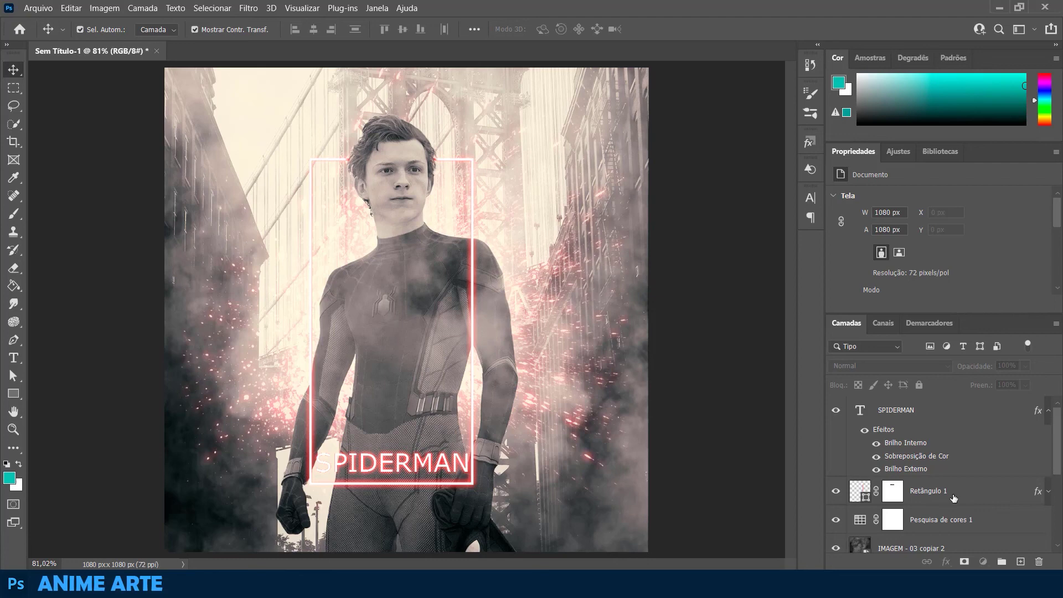
{"action": "left_click", "coordinate": [929, 416]}
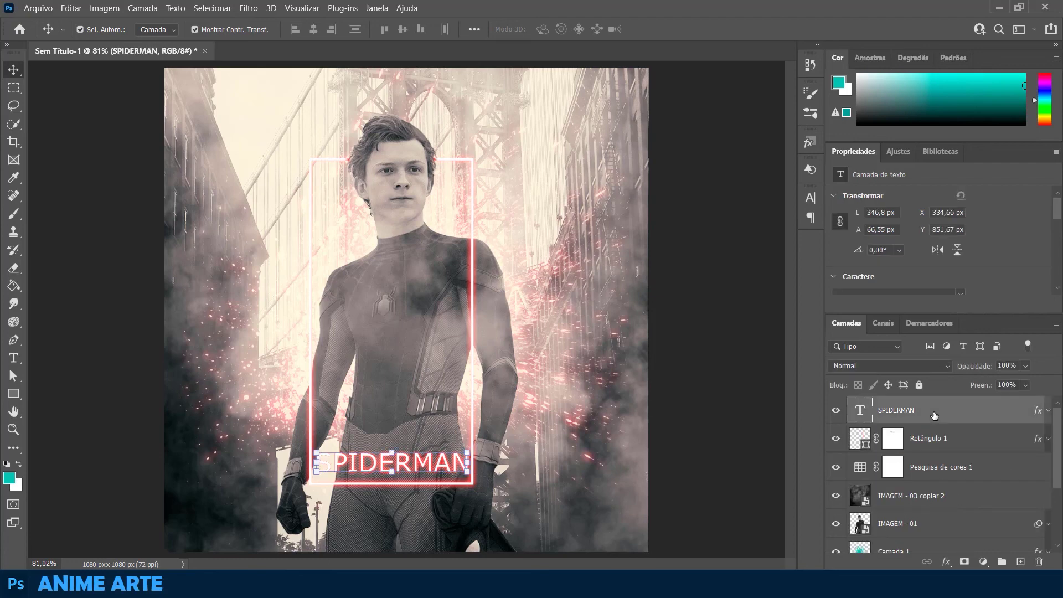
{"action": "left_click", "coordinate": [899, 151]}
- Add a Curves adjustment above the title, pulling the RGB midpoint down to darken slightly
{"action": "key", "text": "ctrl+m"}
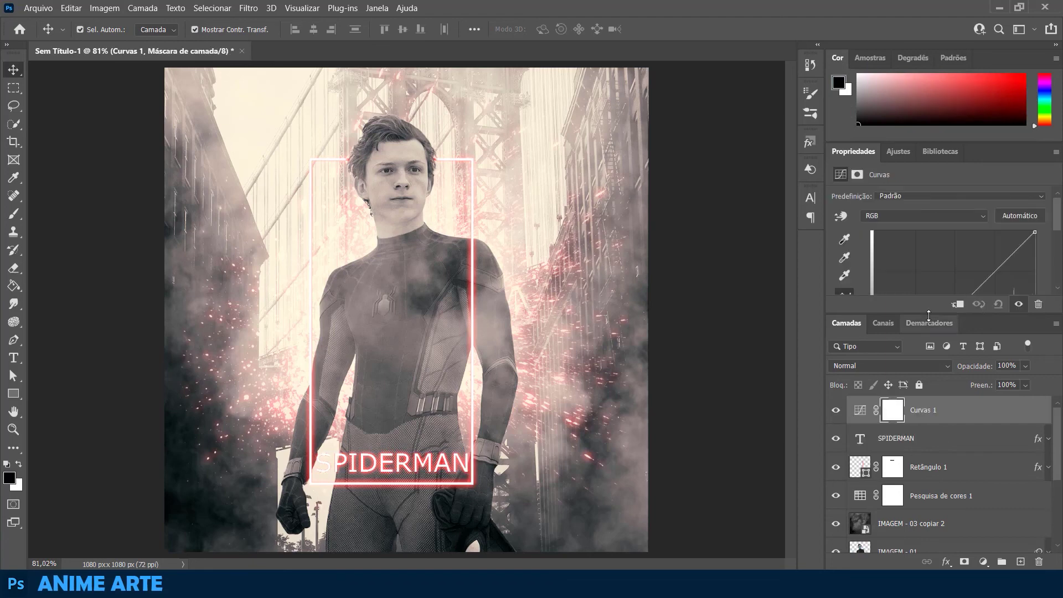
{"action": "left_click_drag", "start_coordinate": [930, 313], "coordinate": [931, 412]}
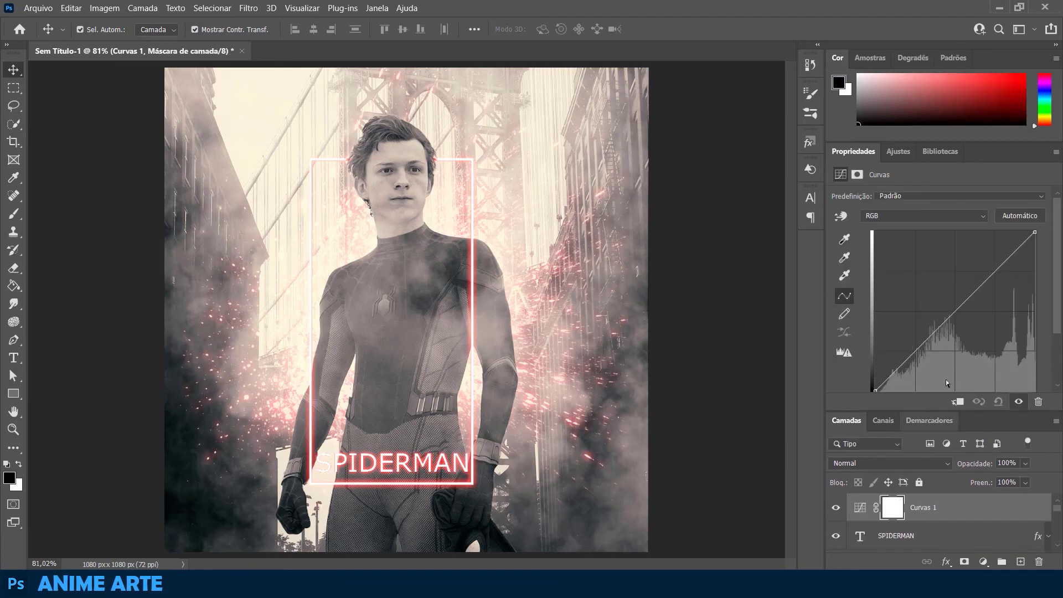
{"action": "left_click_drag", "start_coordinate": [952, 313], "coordinate": [965, 322]}
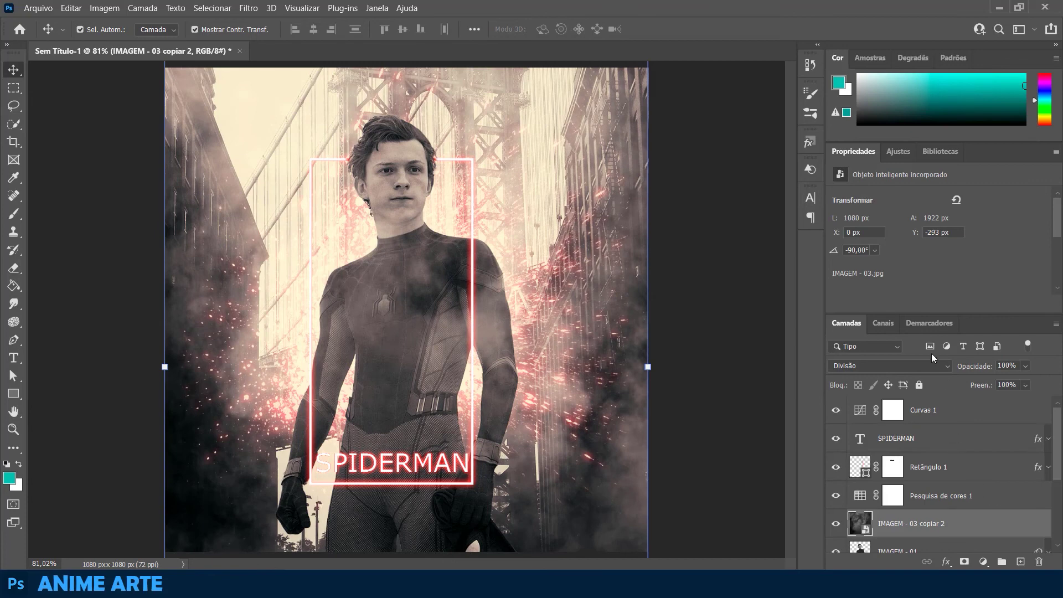
- Insert a hyphen so the title reads SPIDER-MAN, then scale the text to about 90%
{"action": "left_click", "coordinate": [415, 468]}
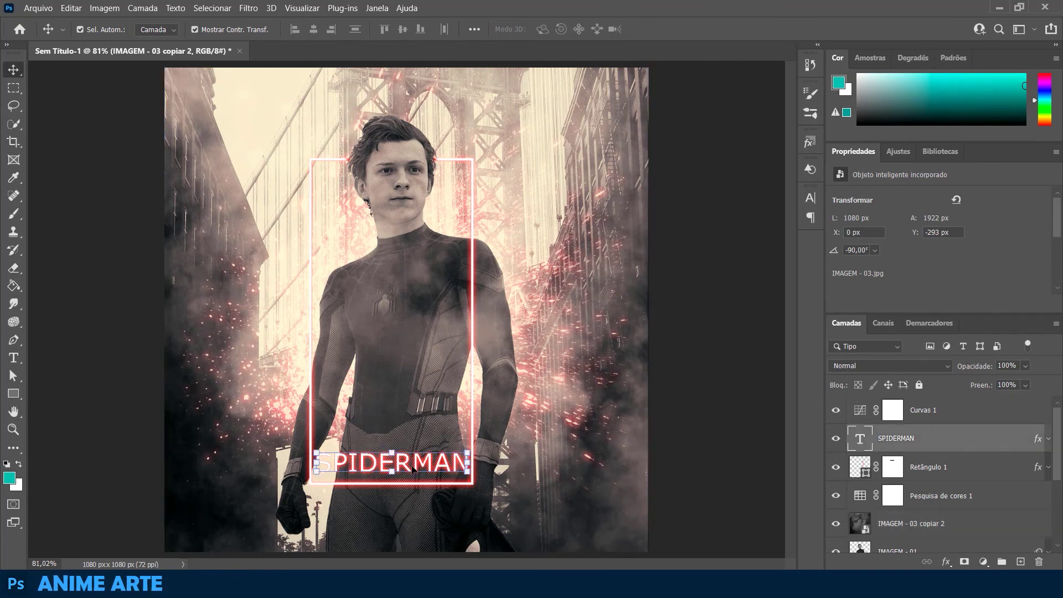
{"action": "double_click", "coordinate": [415, 462]}
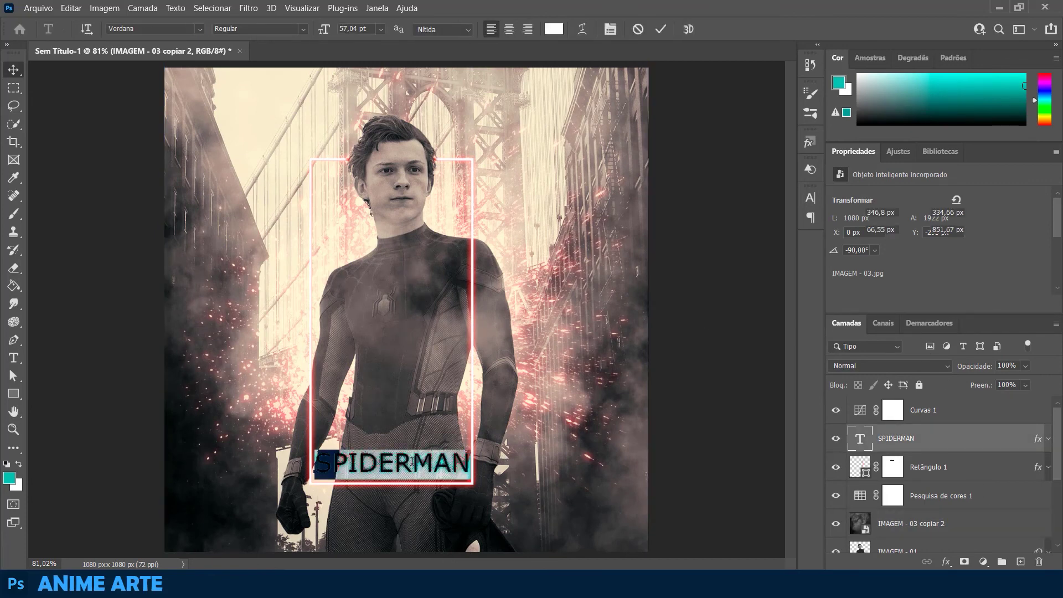
{"action": "left_click", "coordinate": [412, 462]}
{"action": "key", "text": "ctrl+a"}
{"action": "left_click", "coordinate": [410, 463]}
{"action": "type", "text": "-"}
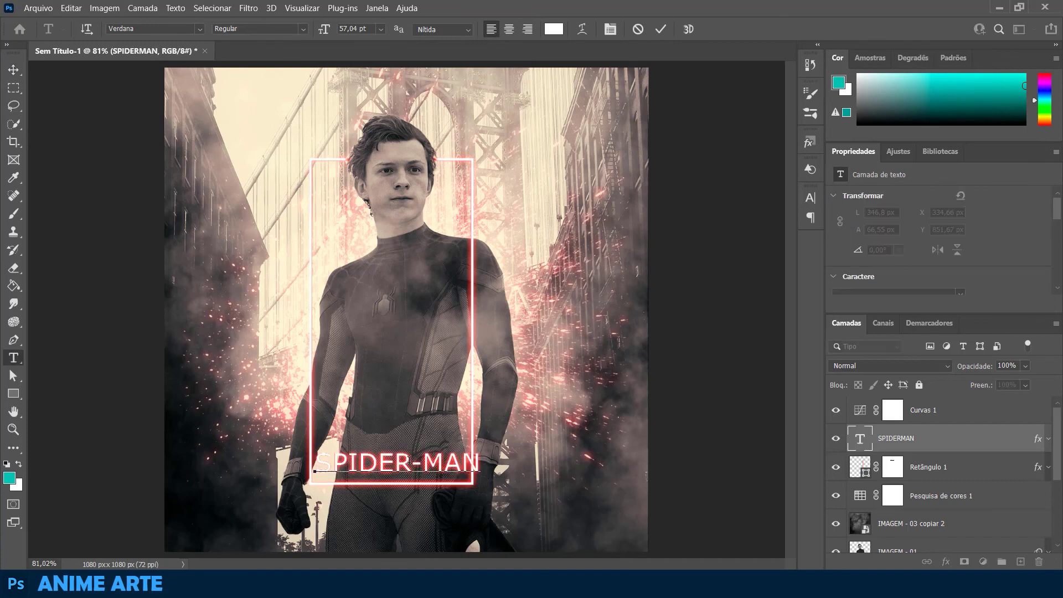
{"action": "key", "text": "ctrl"}
{"action": "left_click_drag", "start_coordinate": [478, 471], "coordinate": [465, 470]}
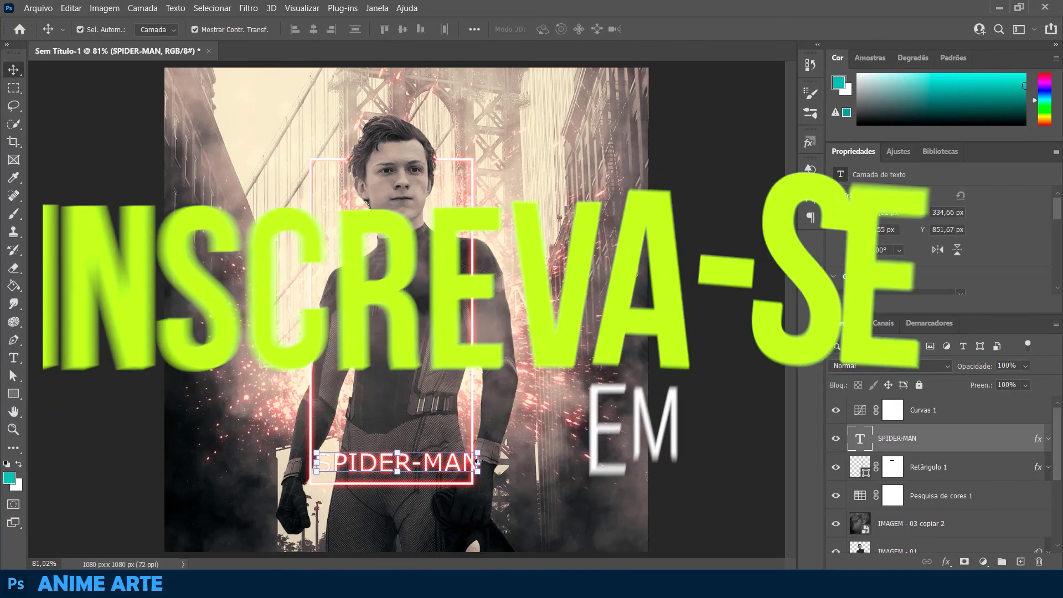
{"action": "left_click", "coordinate": [712, 439]}
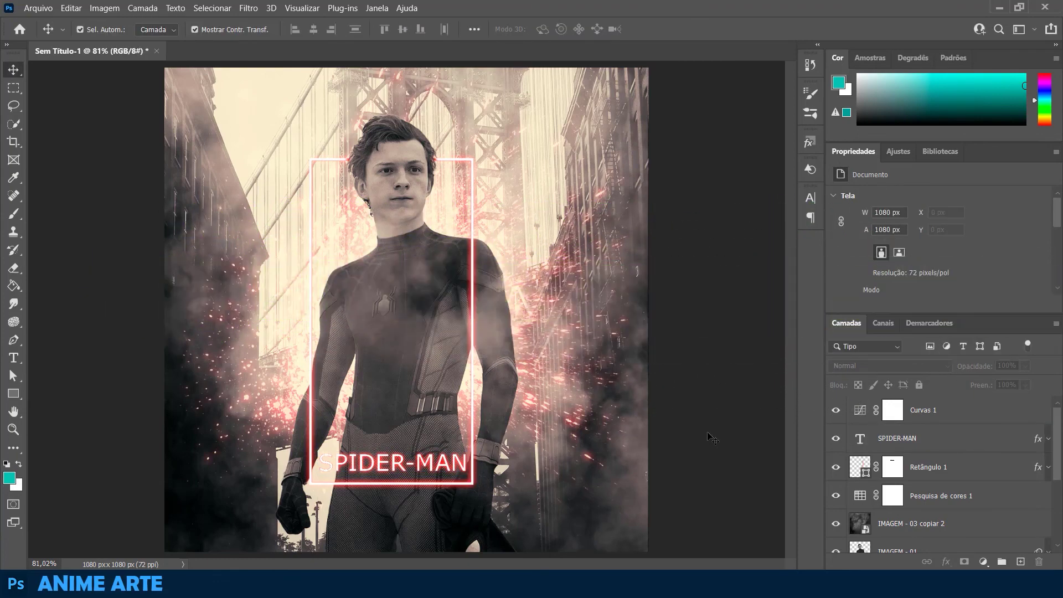